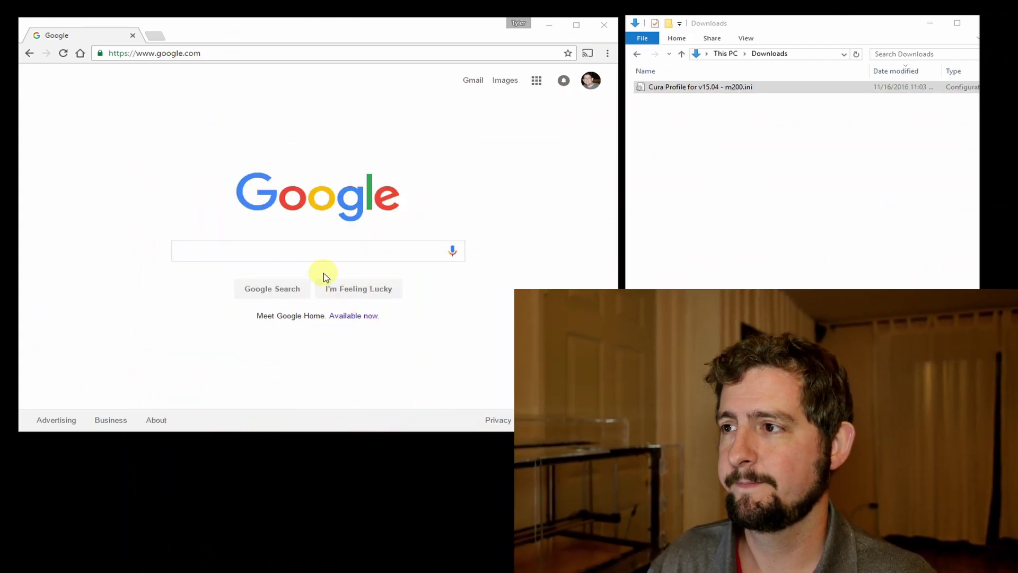
Search Google for pronterface and download Printrun-Win-Slic3r-03Feb2015.zip from the Windows & OSX binaries page
click(324, 251)
text(pronter)
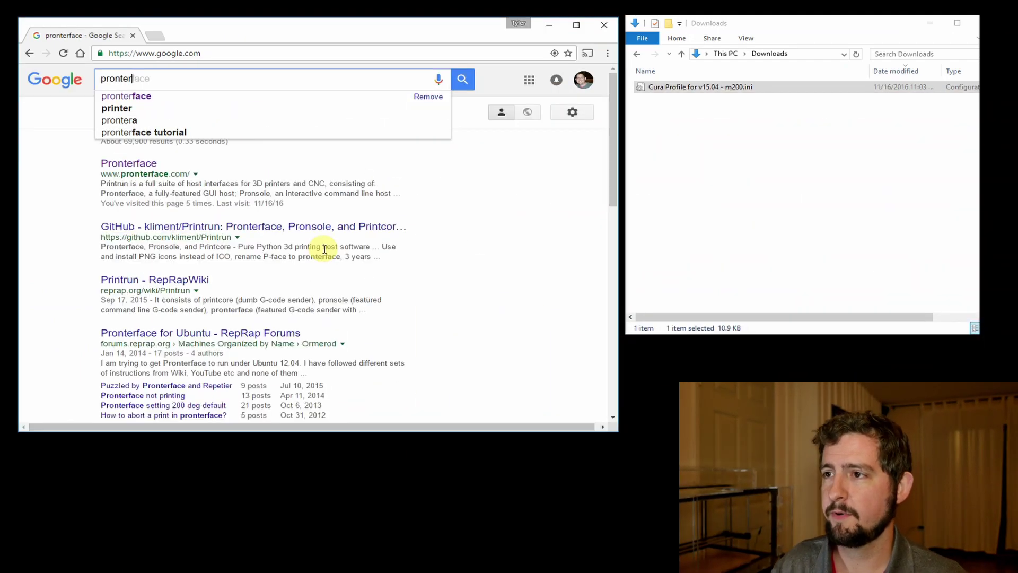
click(189, 96)
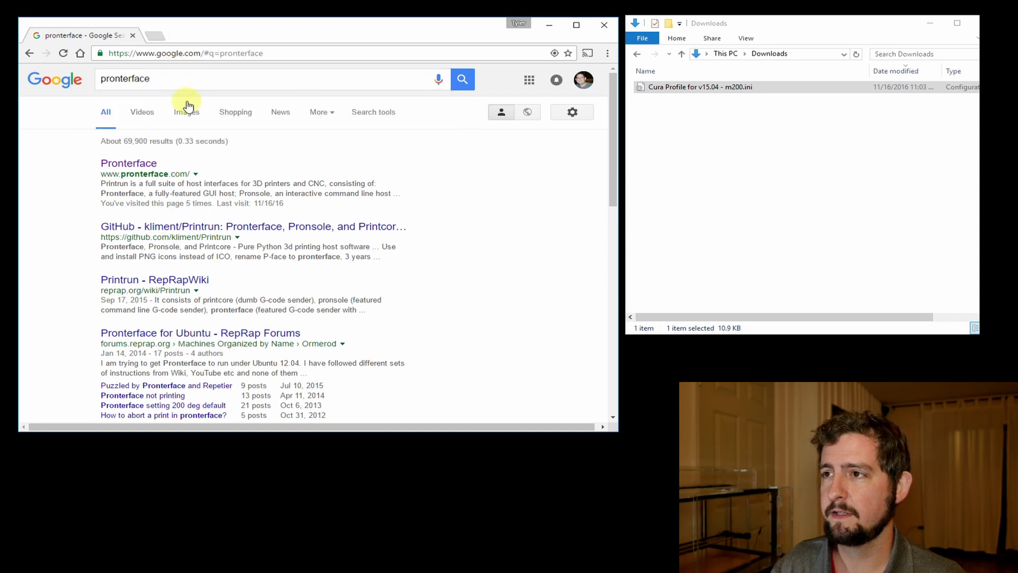
click(132, 163)
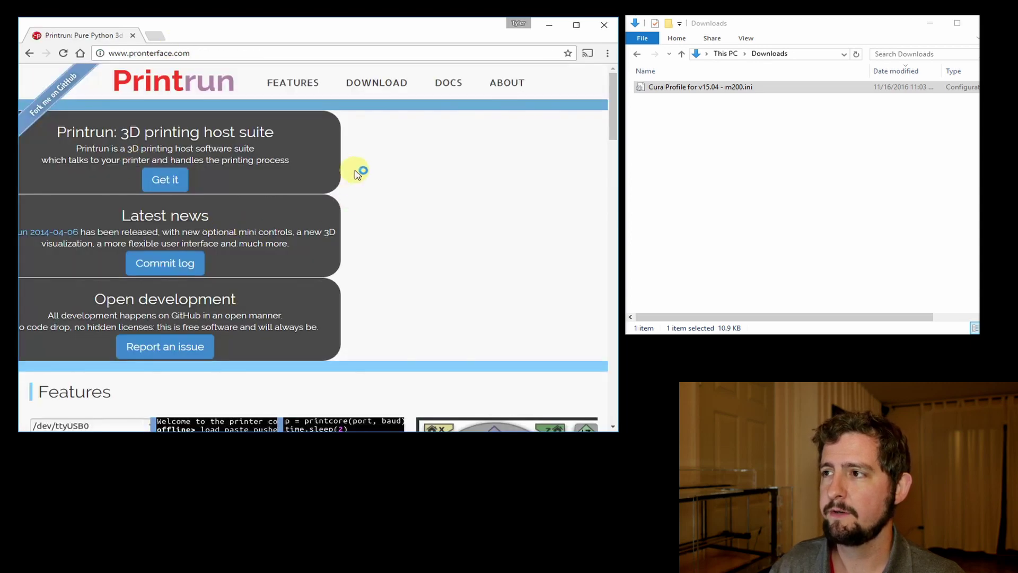
click(380, 84)
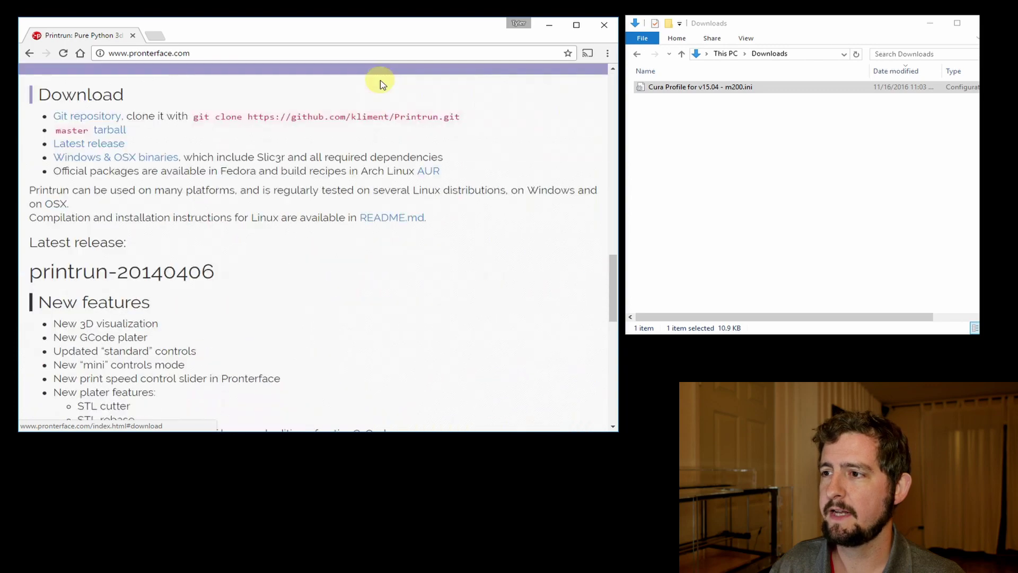
click(91, 165)
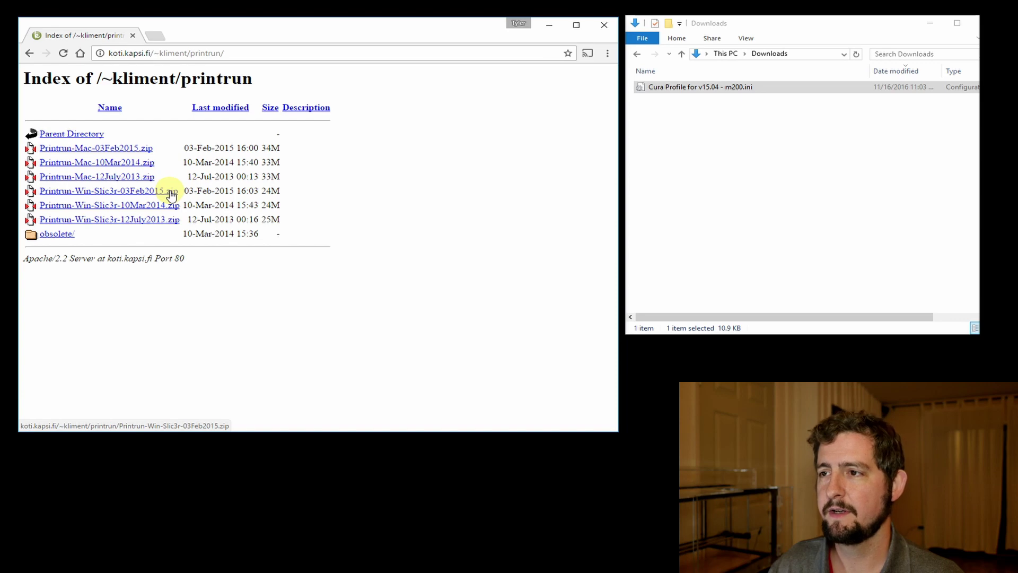
click(171, 192)
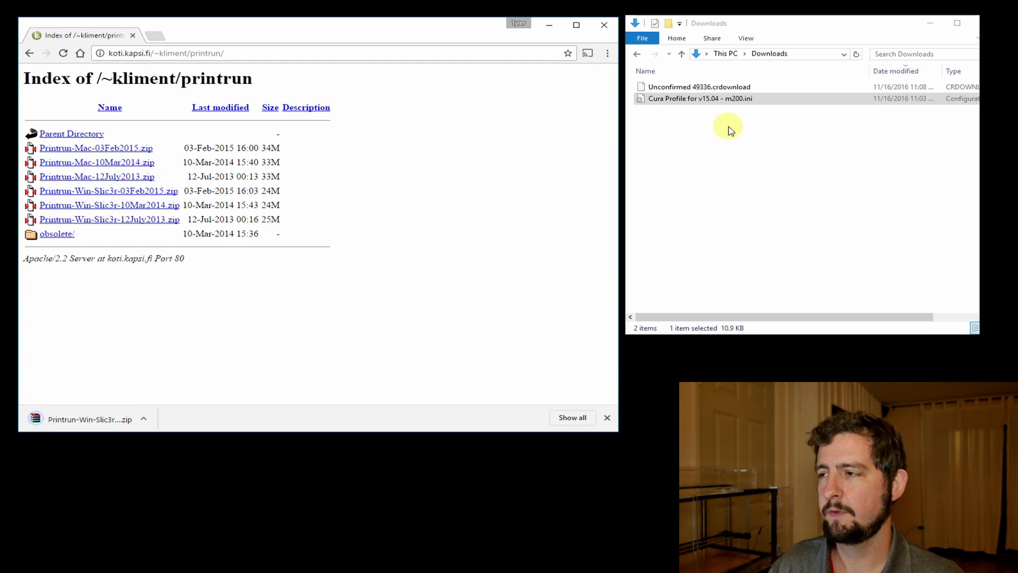
Extract the Printrun zip to its own folder and select pronterface.exe inside the nested folder
click(685, 98)
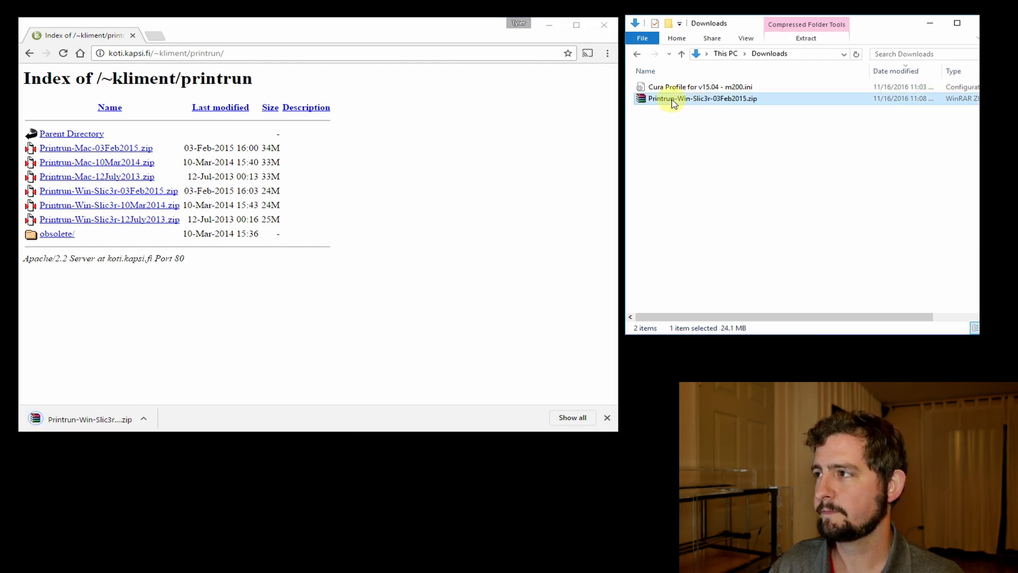
right_click(672, 100)
click(591, 181)
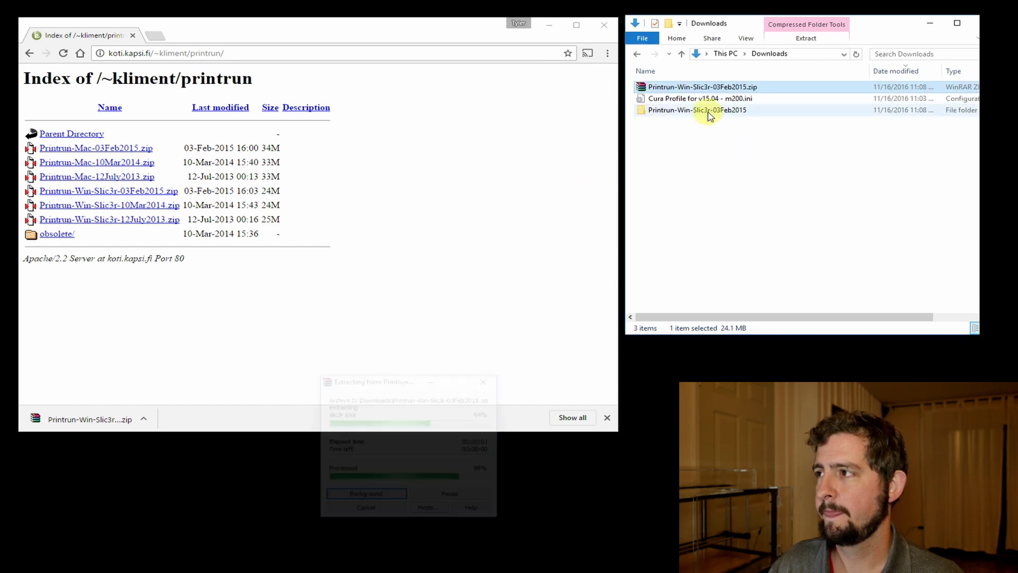
double_click(708, 110)
double_click(689, 88)
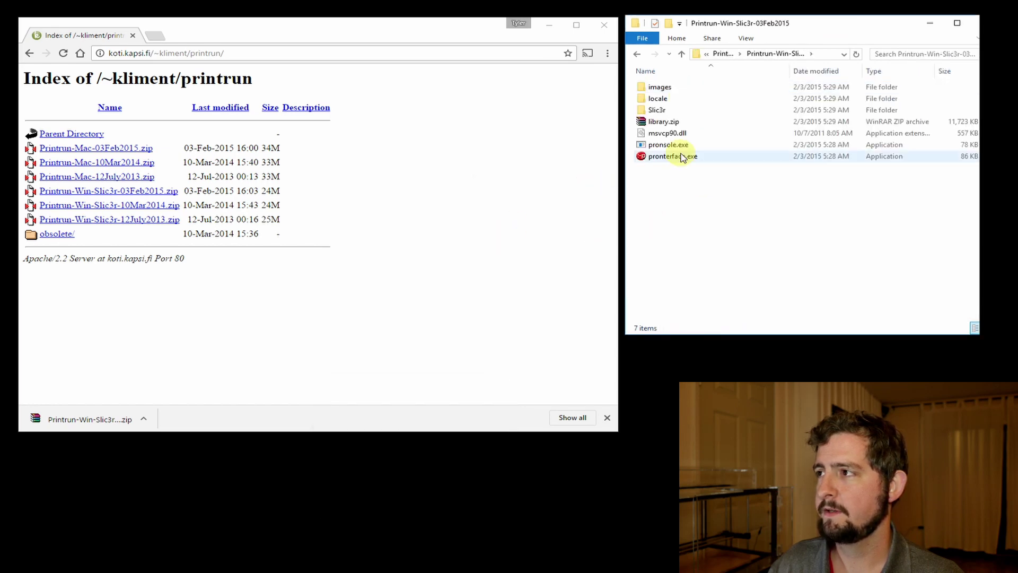
click(683, 161)
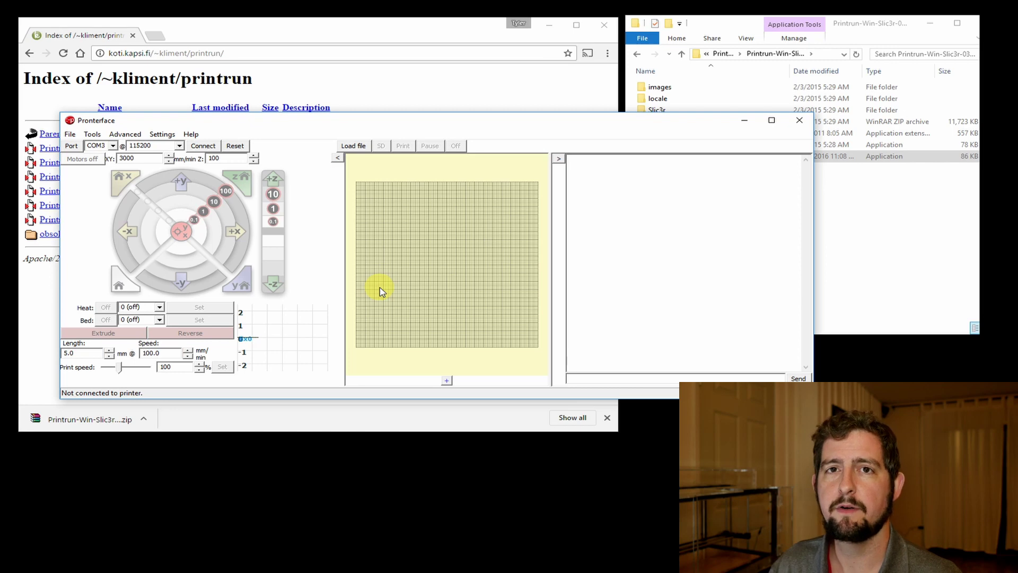
Connect Pronterface to the printer on COM3 at 115200 baud and ready the command field
click(113, 145)
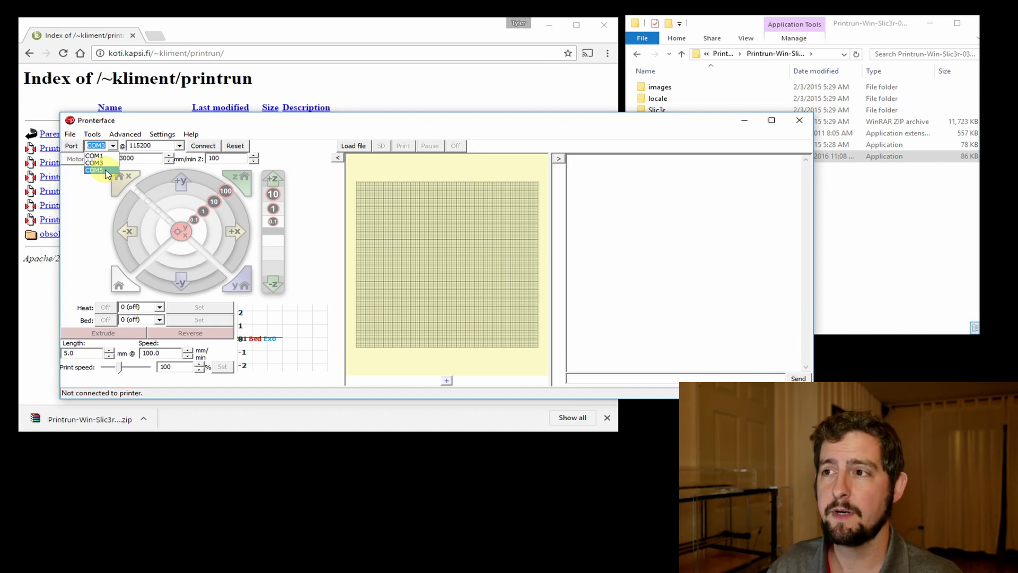
click(97, 163)
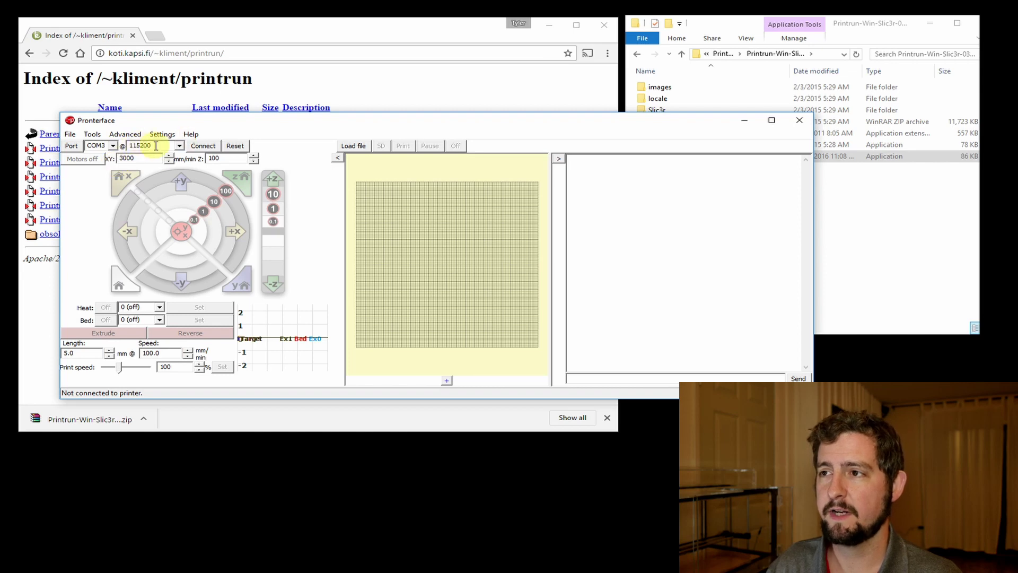
click(199, 149)
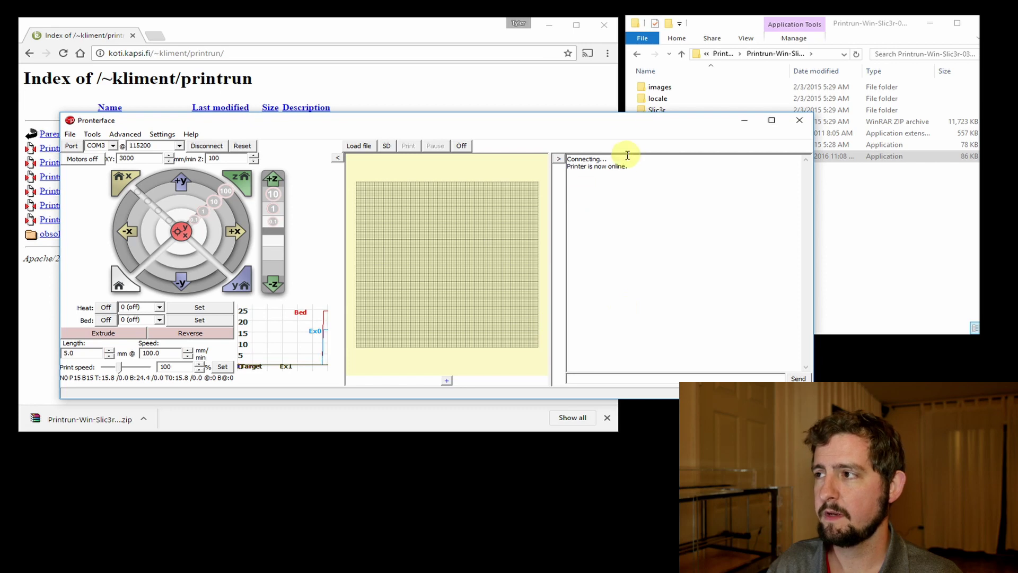
drag(638, 166, 575, 156)
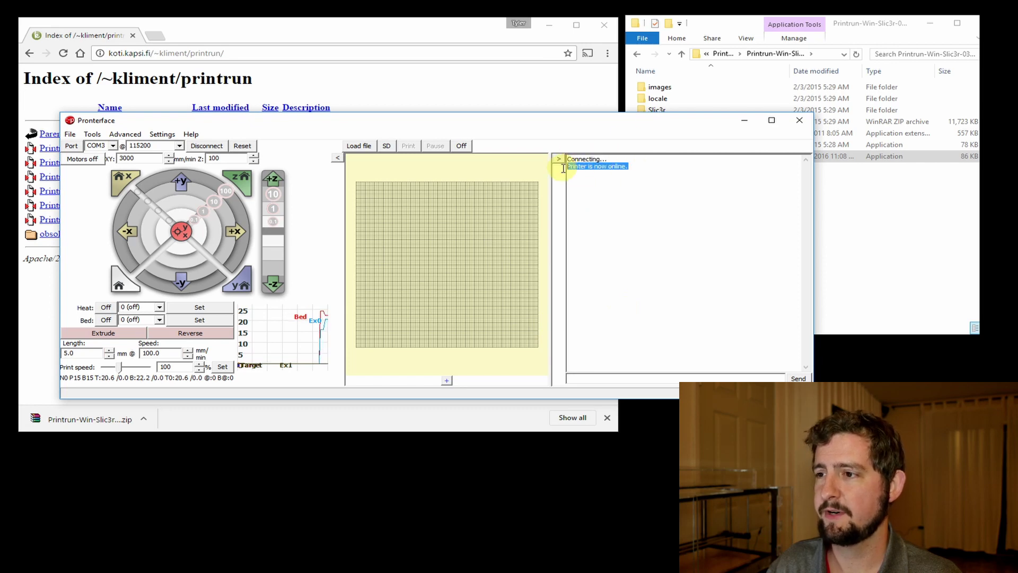
click(557, 162)
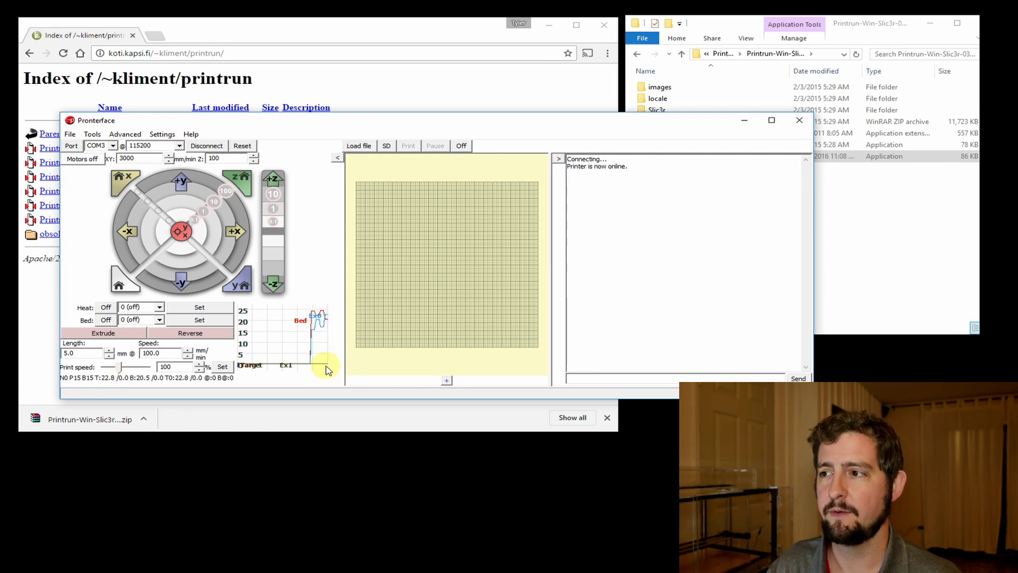
click(606, 377)
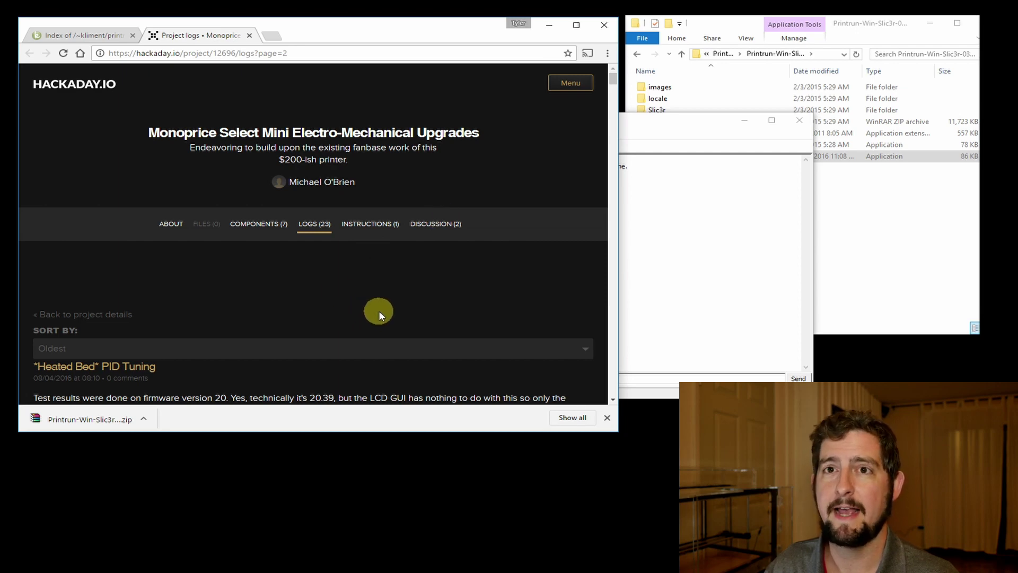
Skim the Hackaday heated-bed PID tuning log, then close its tab
scroll(378, 313, down, 6)
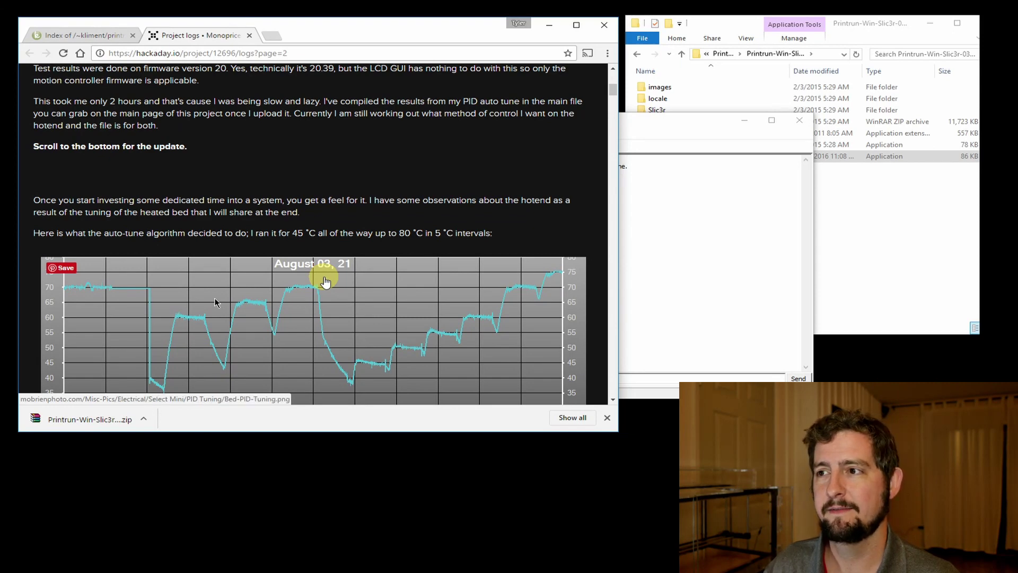
scroll(325, 281, up, 6)
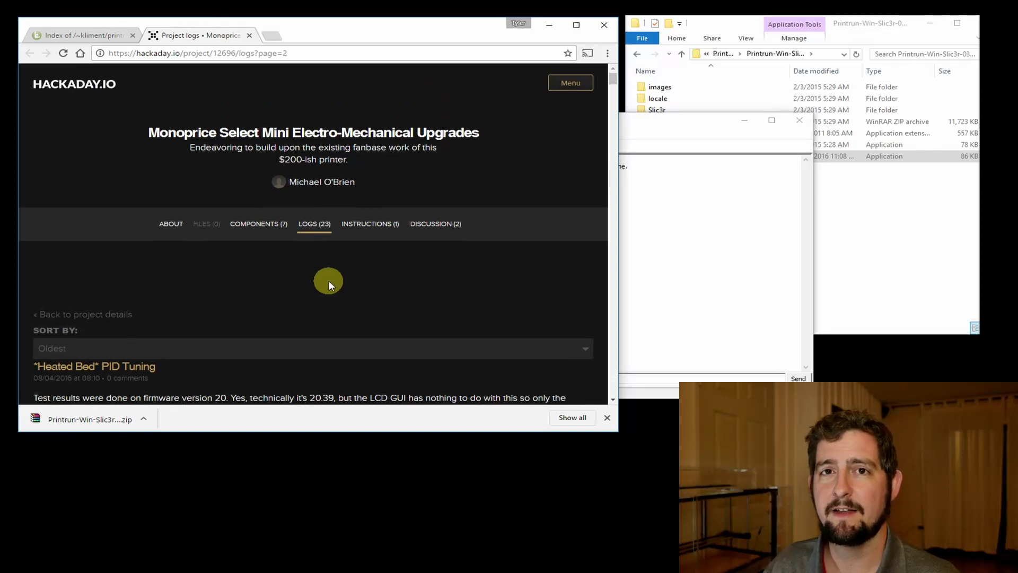
drag(153, 53, 472, 177)
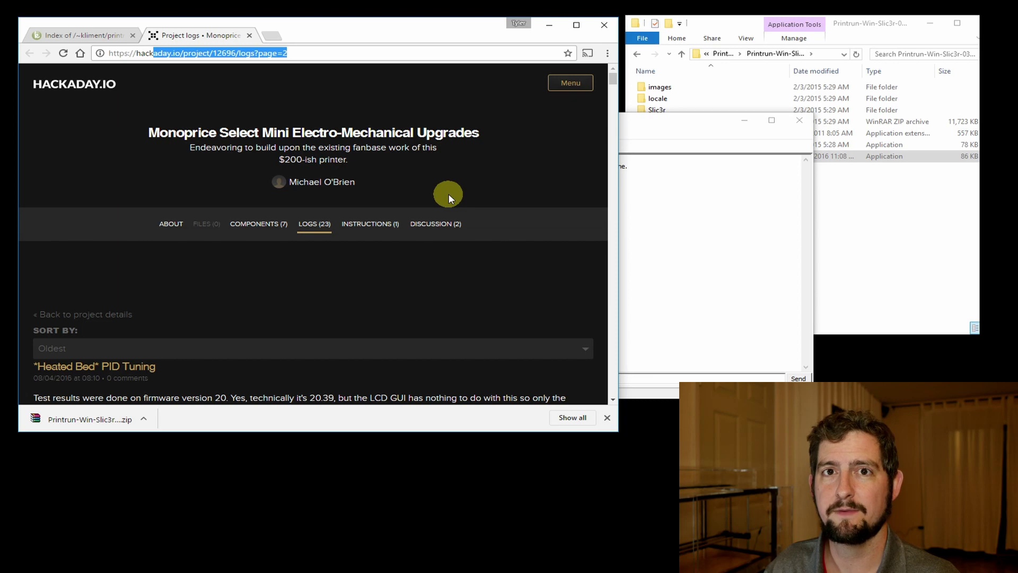
click(249, 37)
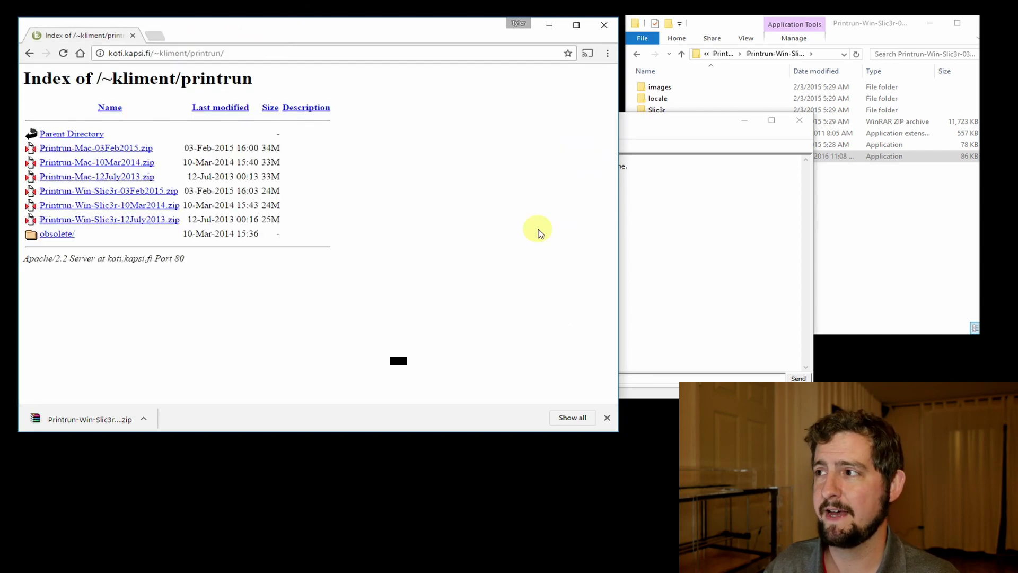
Send the hotend PID command M301 P36.00 I0.012 D72.00 C0.12 L2 to the printer
click(694, 221)
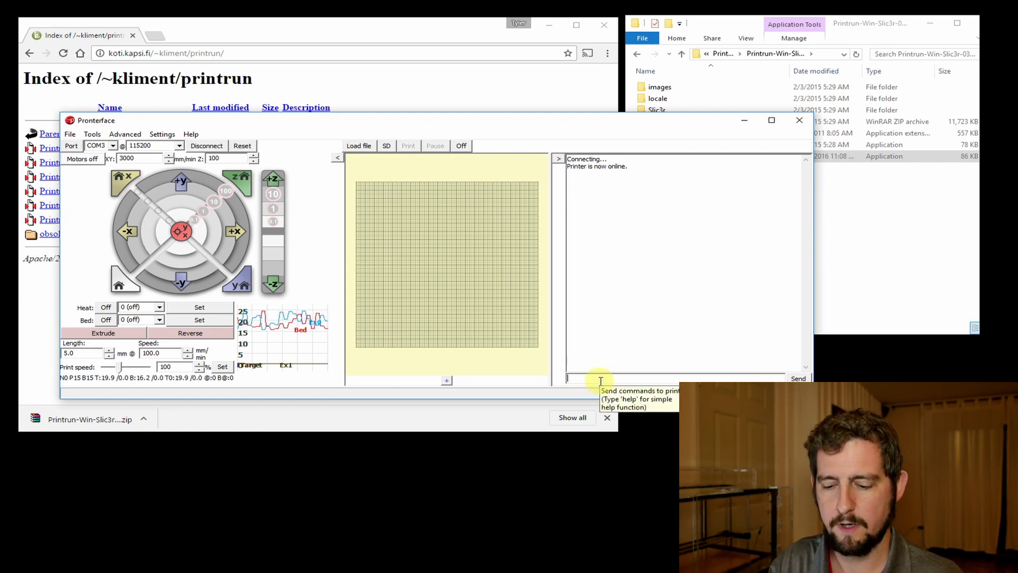
text(M)
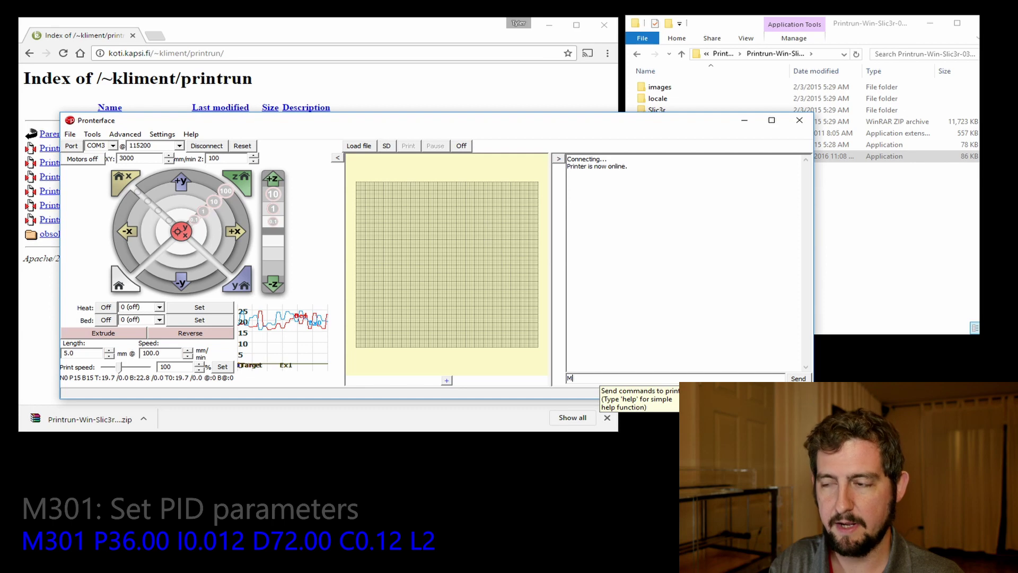
text(301)
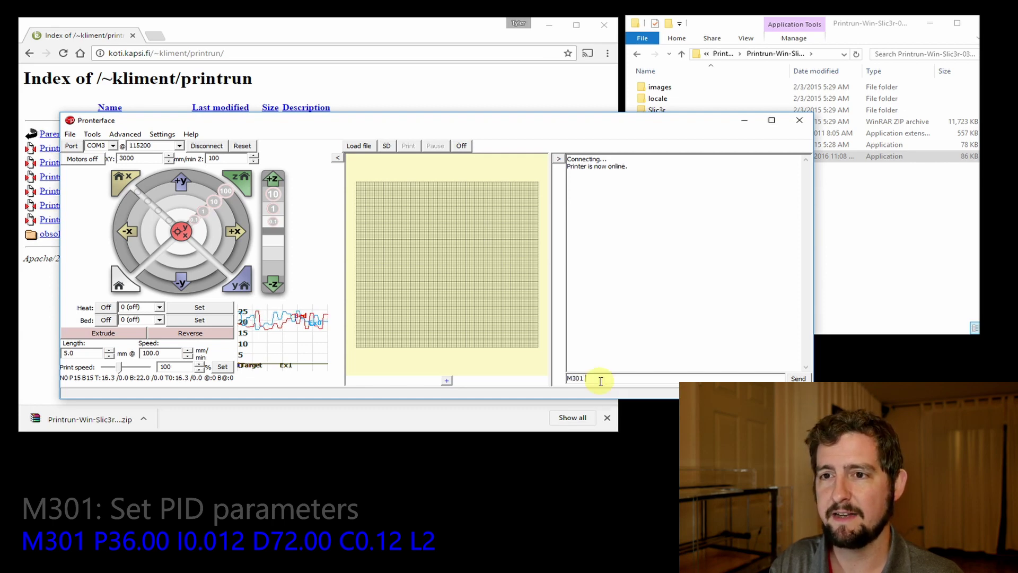
text( P36)
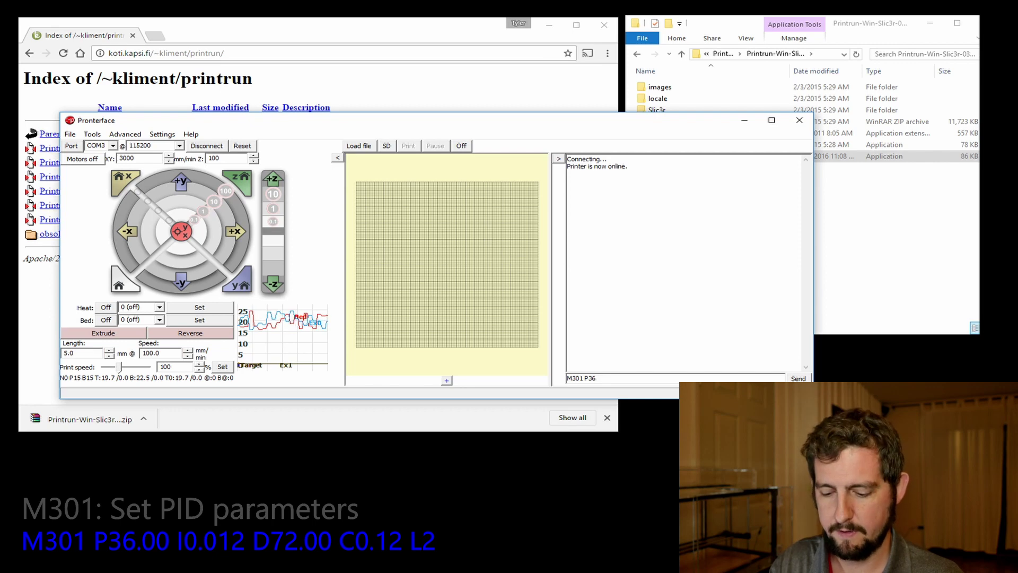
text(.)
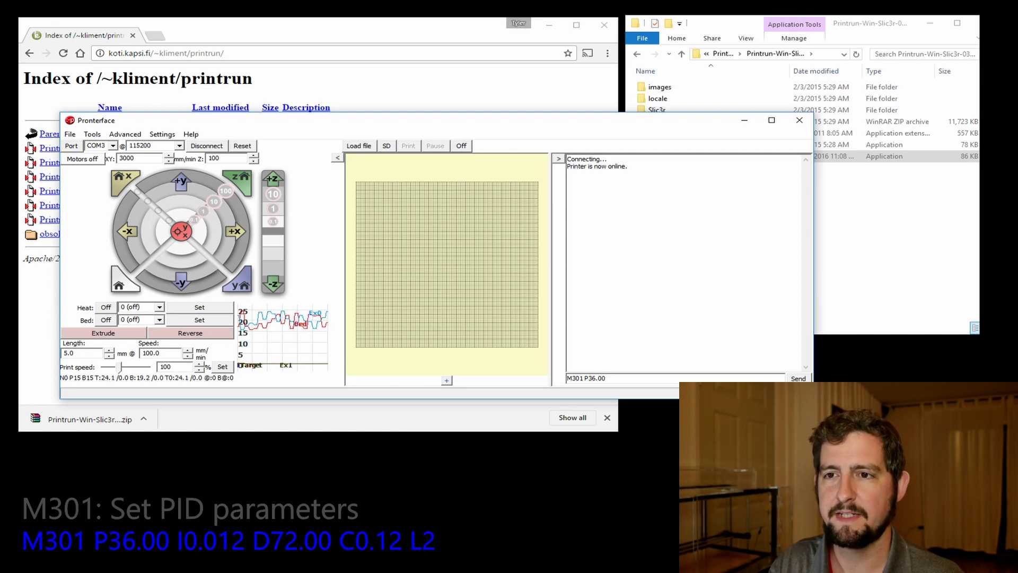
text(I)
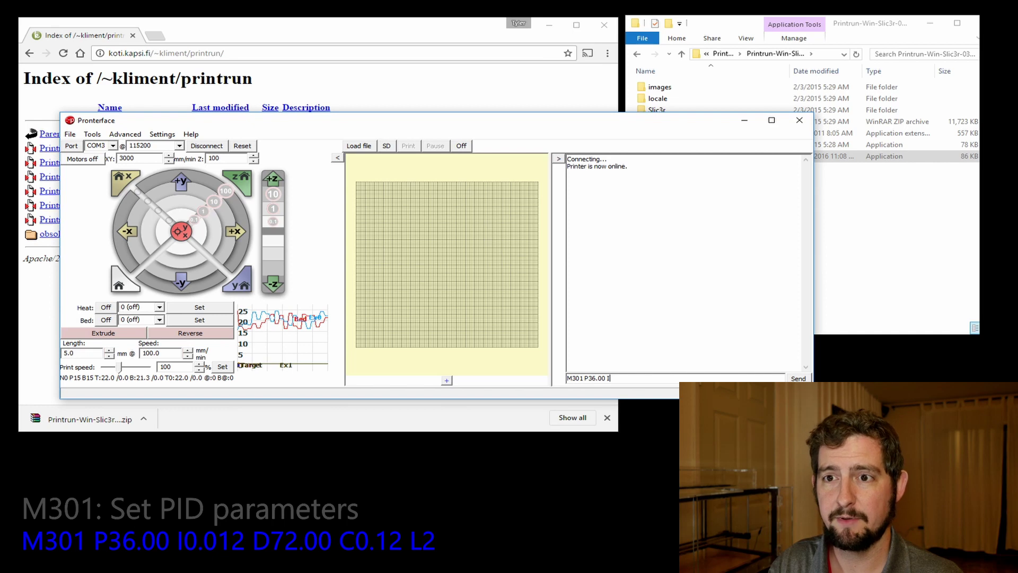
text(0)
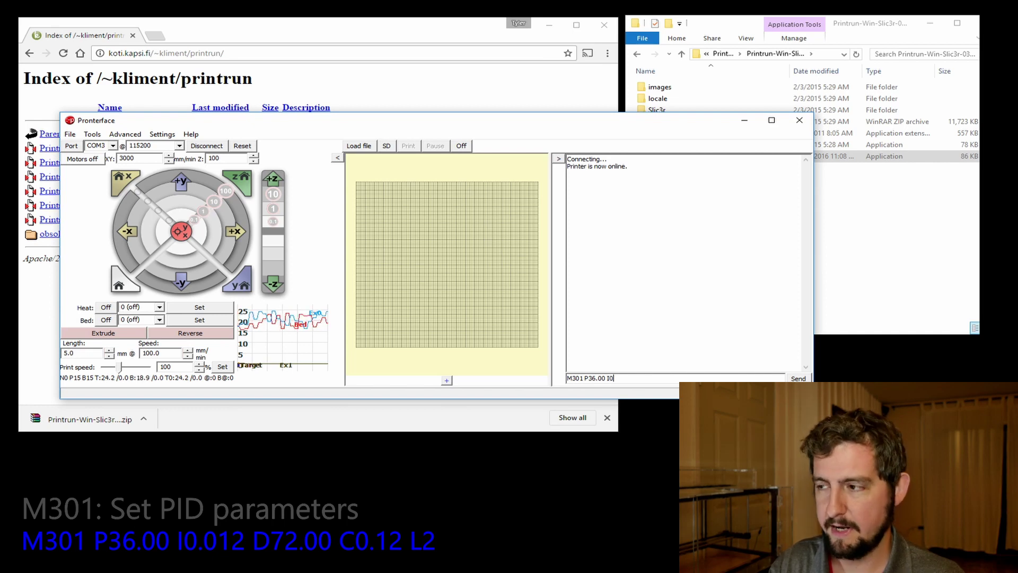
text(.01)
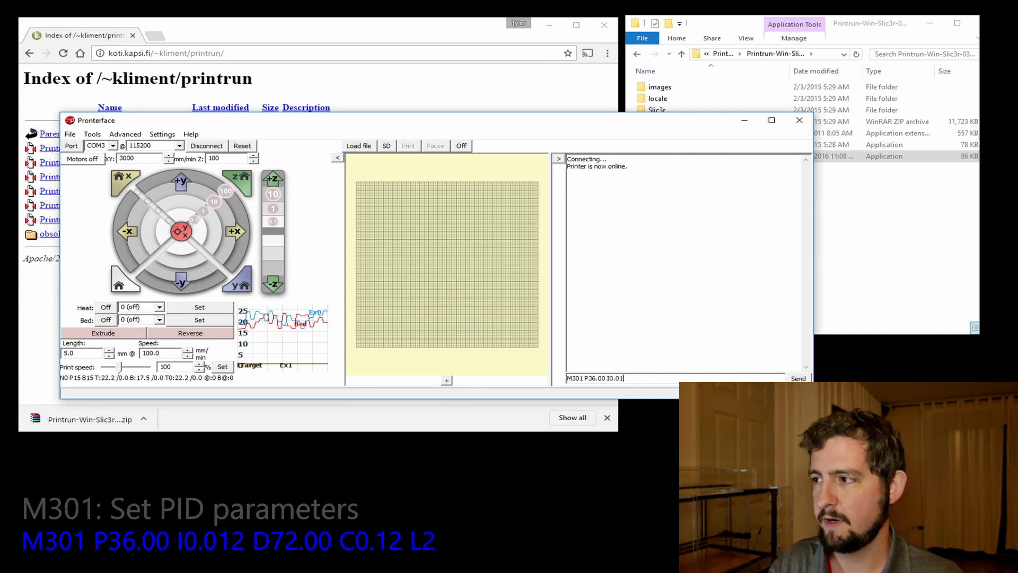
text(2 D)
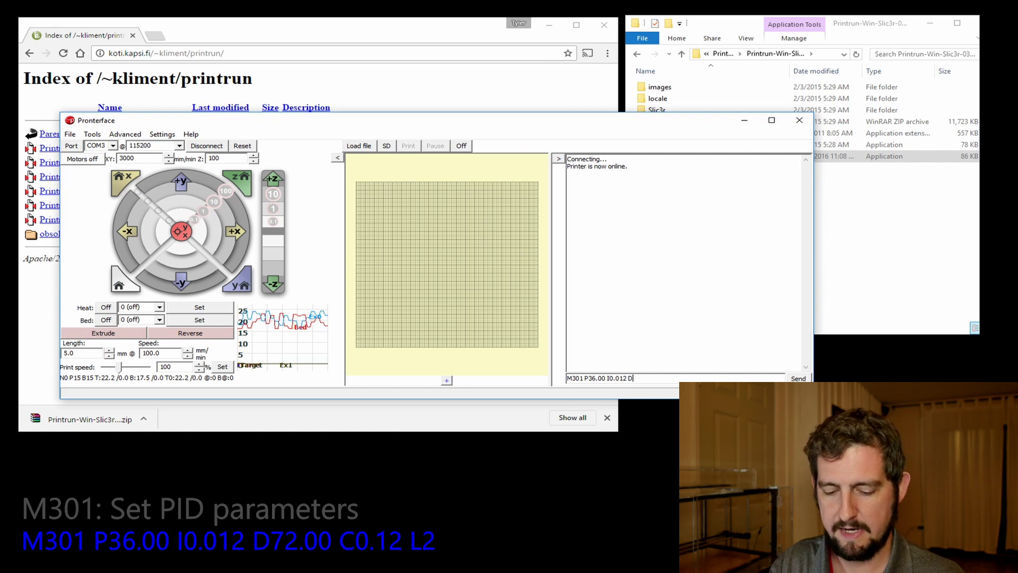
text(72.00 )
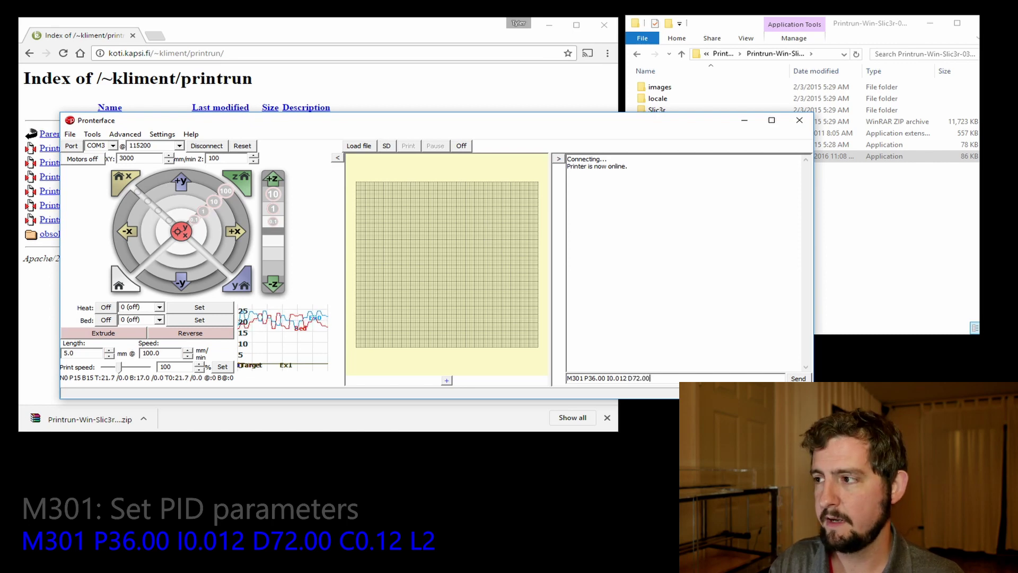
text(C)
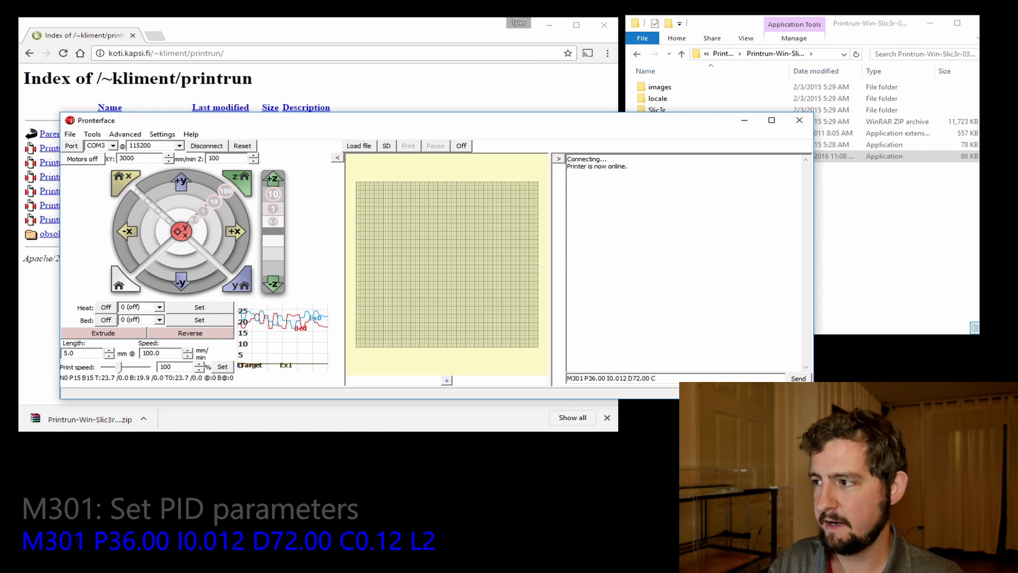
text(0.1)
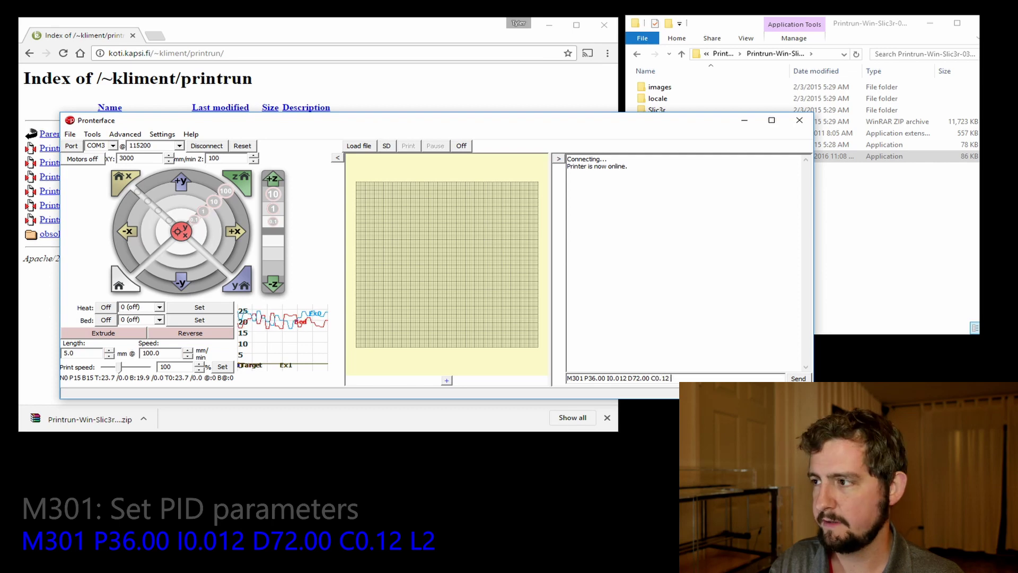
text(2 L2)
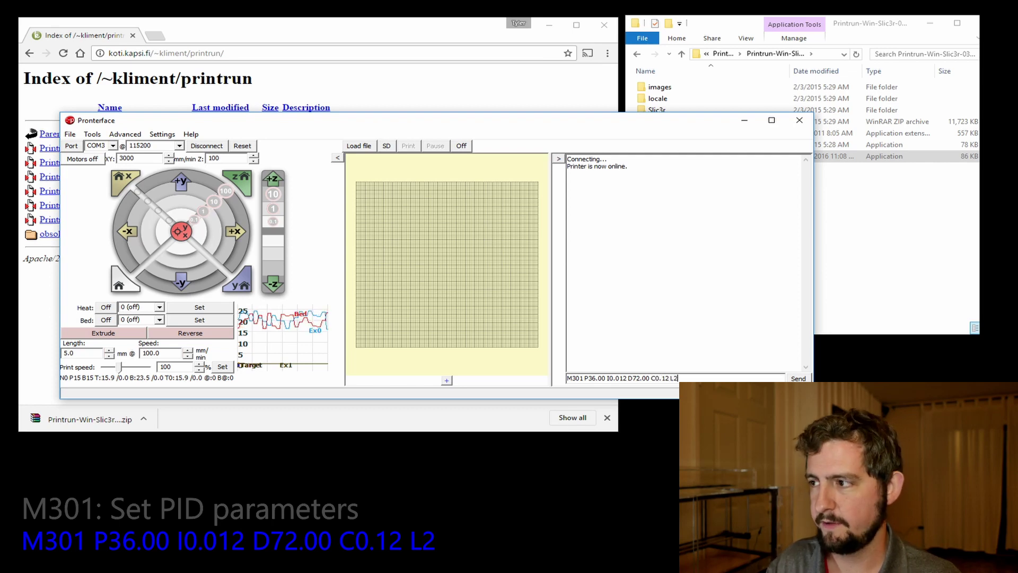
key(Return)
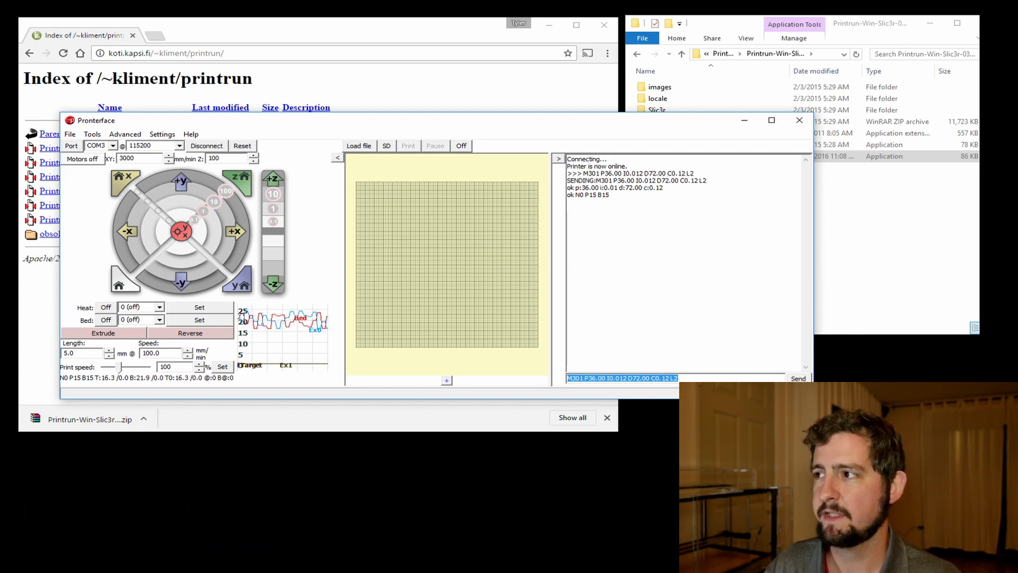
Save to EEPROM with M500, apply bed PID M304 P106.56 I0.024 D96.81, then M500 again
text(M)
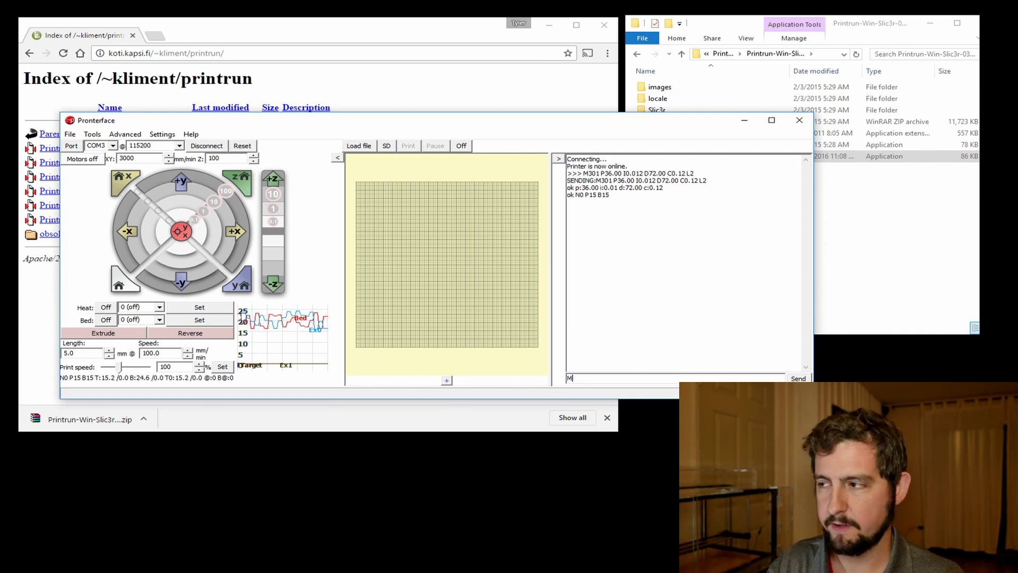
text(500)
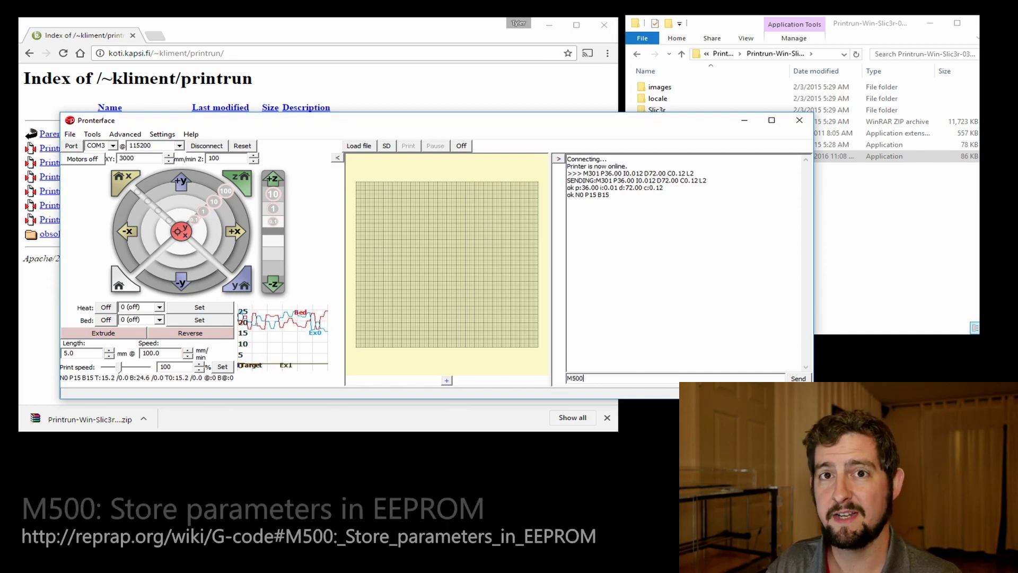
key(Return)
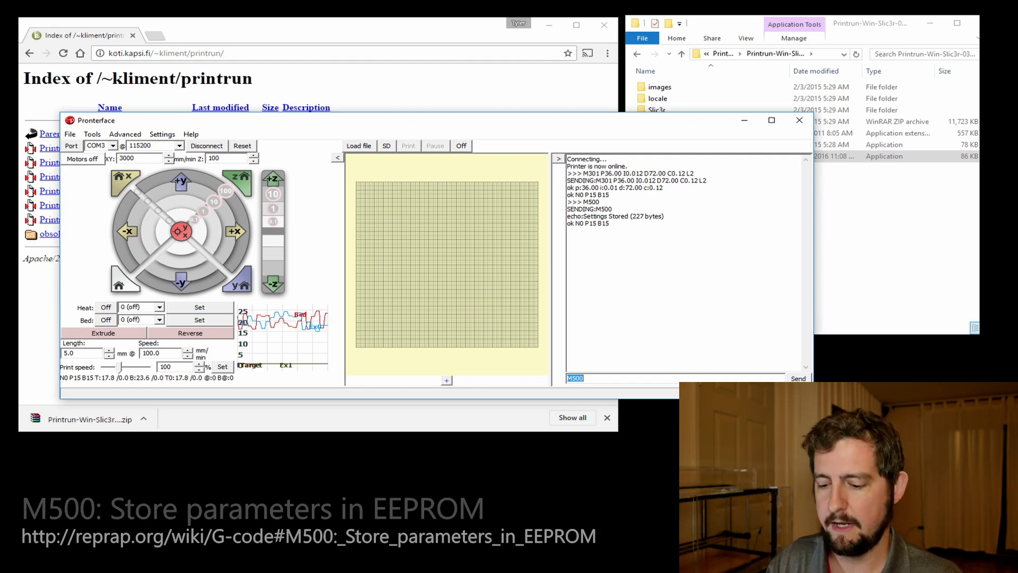
text(M3)
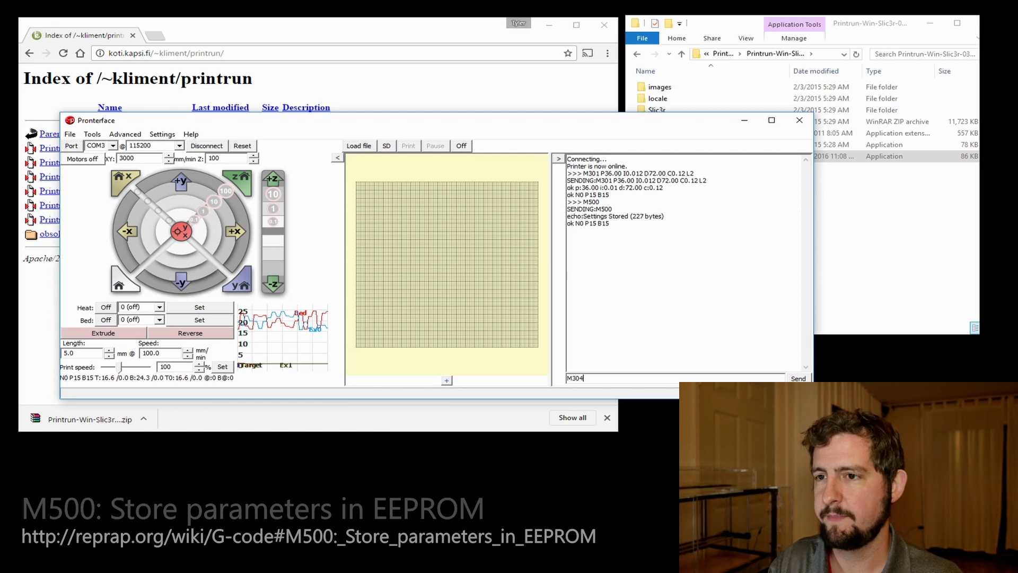
text(04)
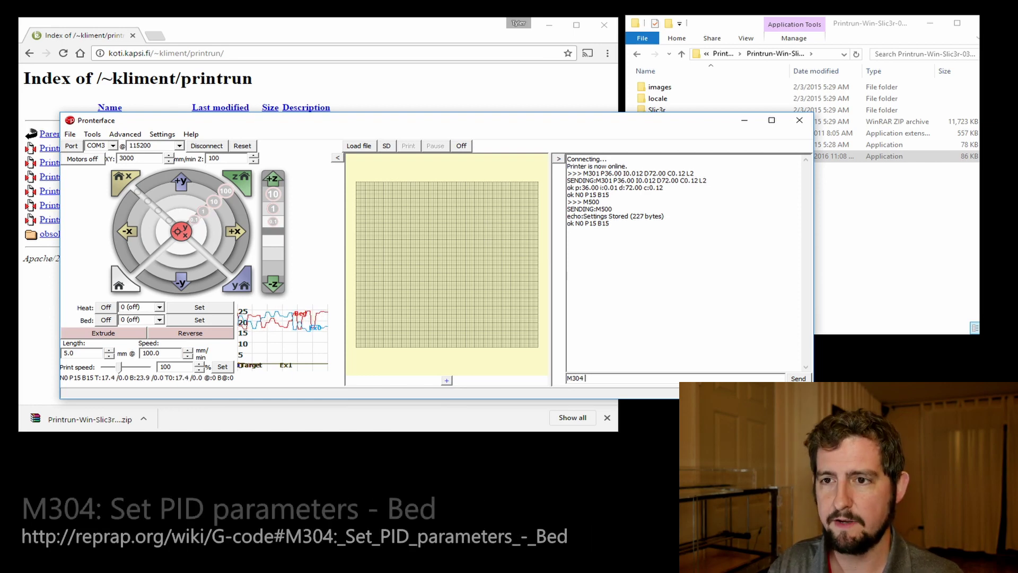
text( P106)
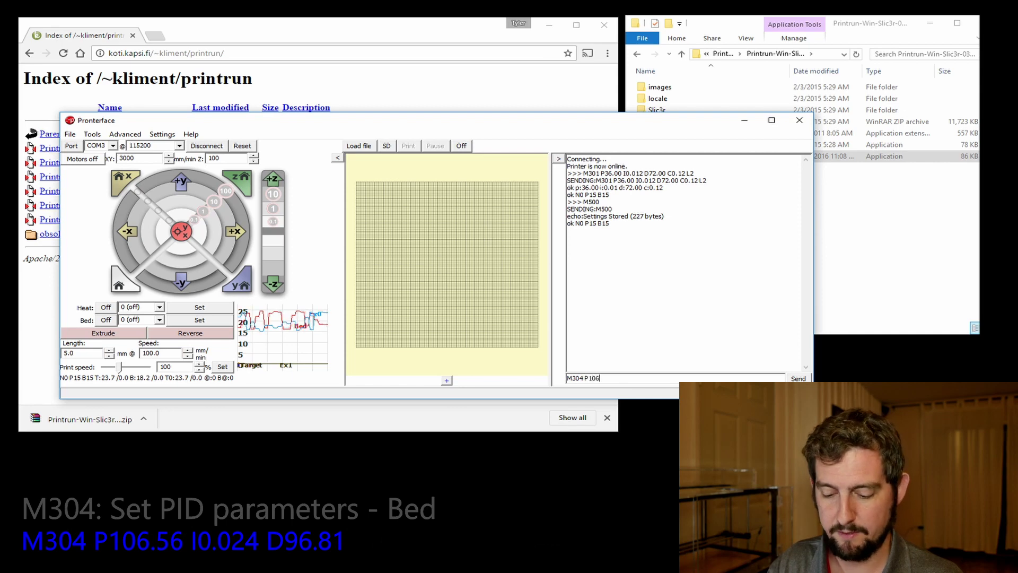
text(.56 )
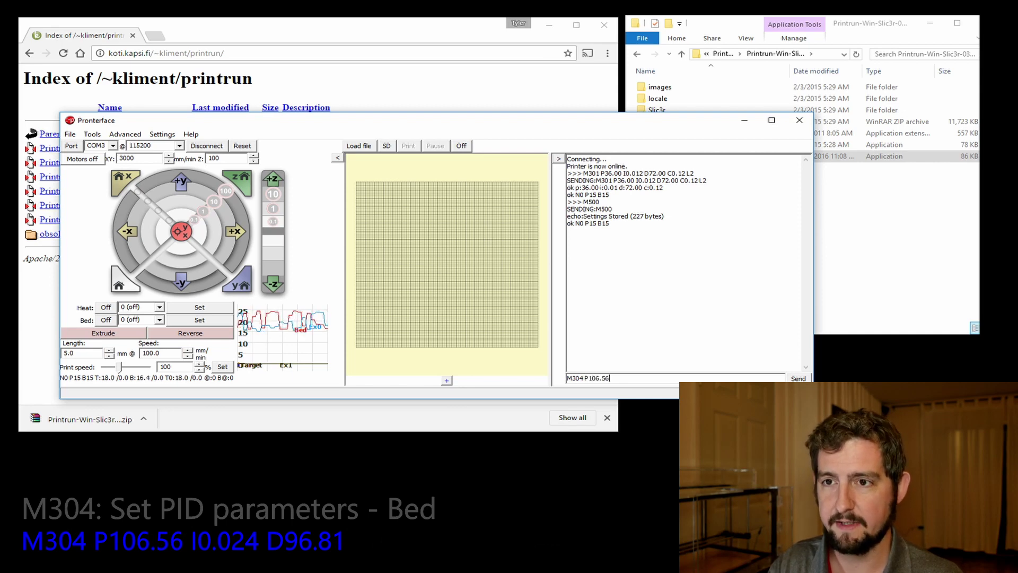
text(I0)
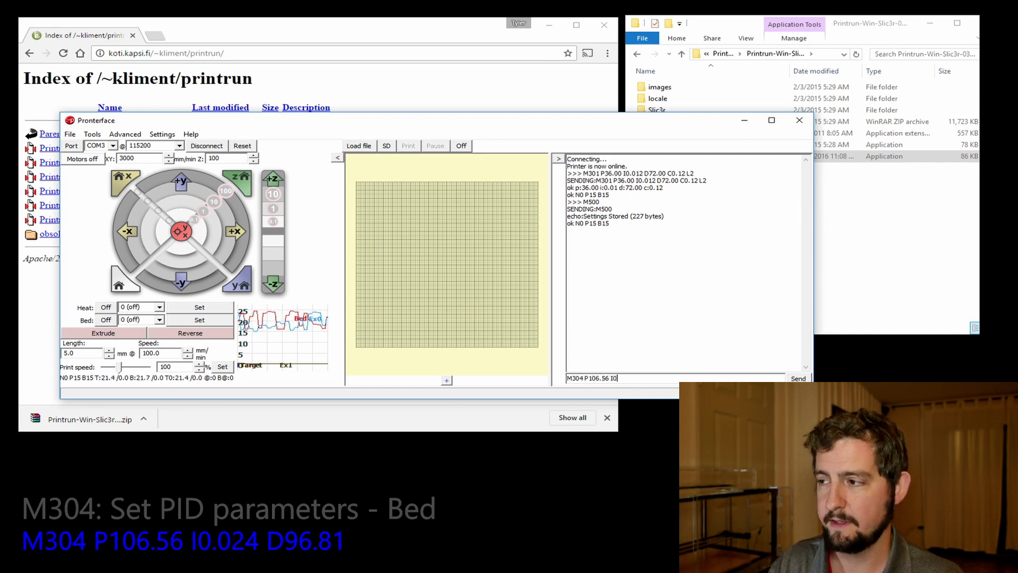
text(.0)
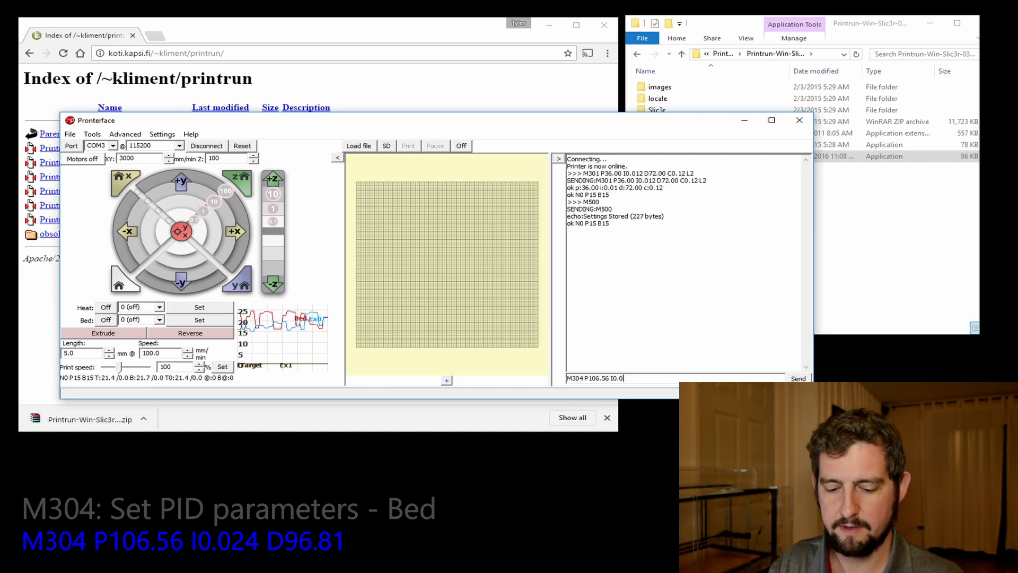
text(24 D)
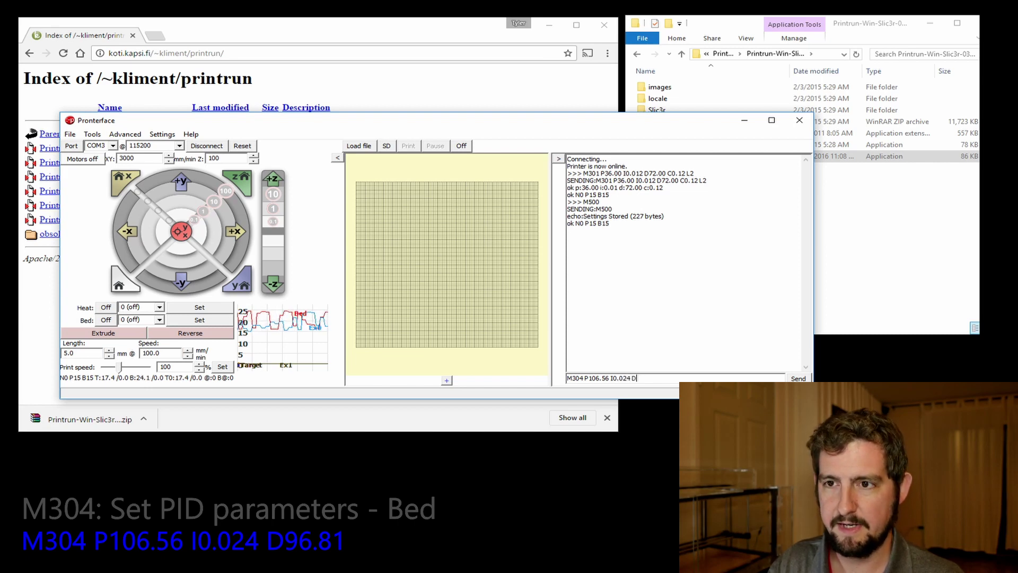
text(96)
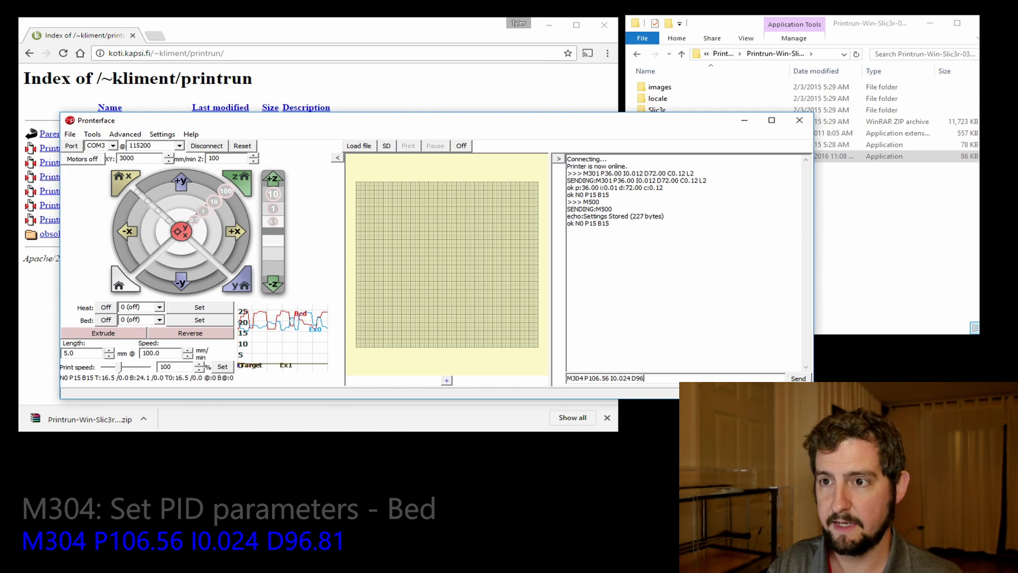
text(.81)
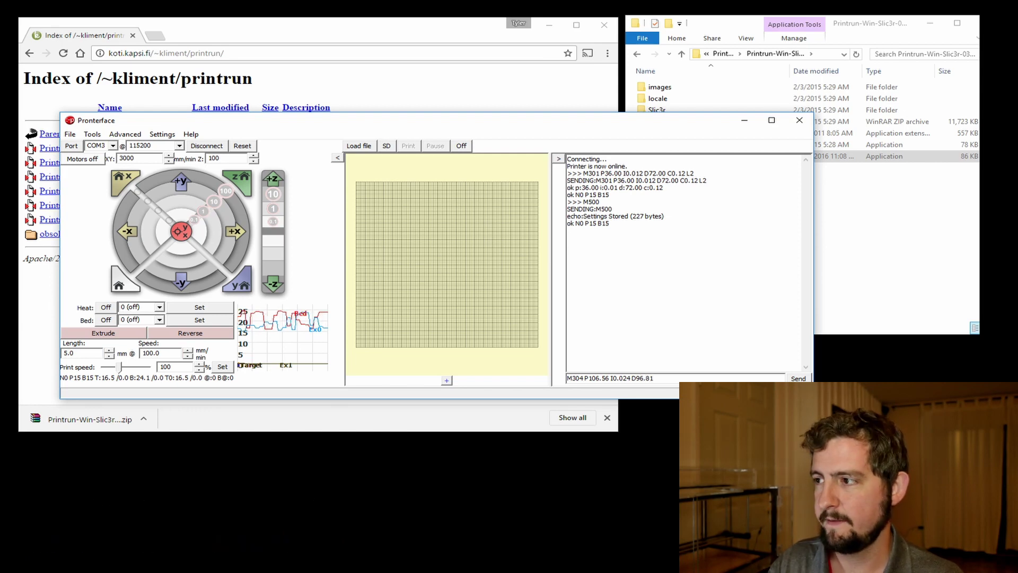
key(Return)
text(M500)
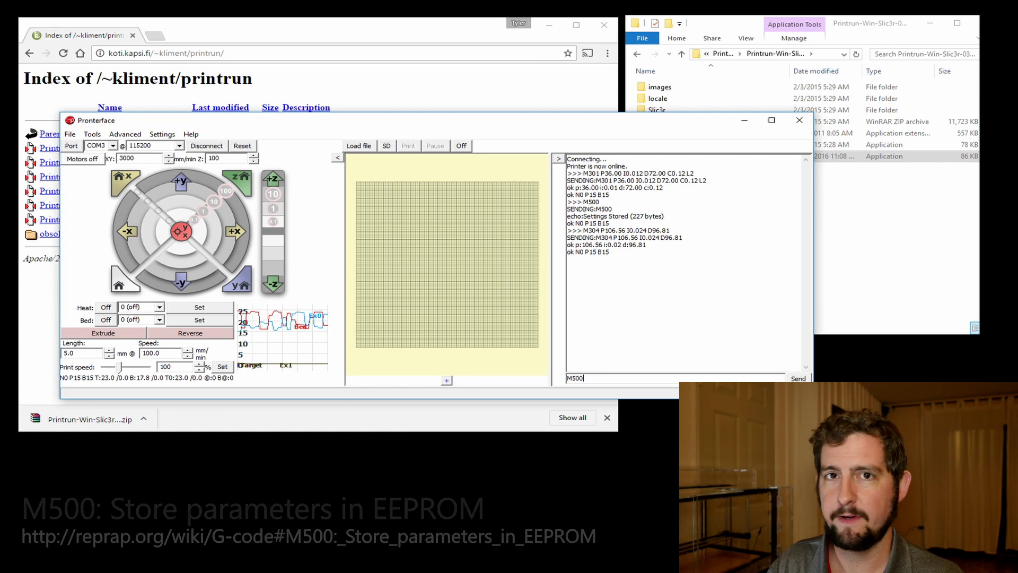
key(Return)
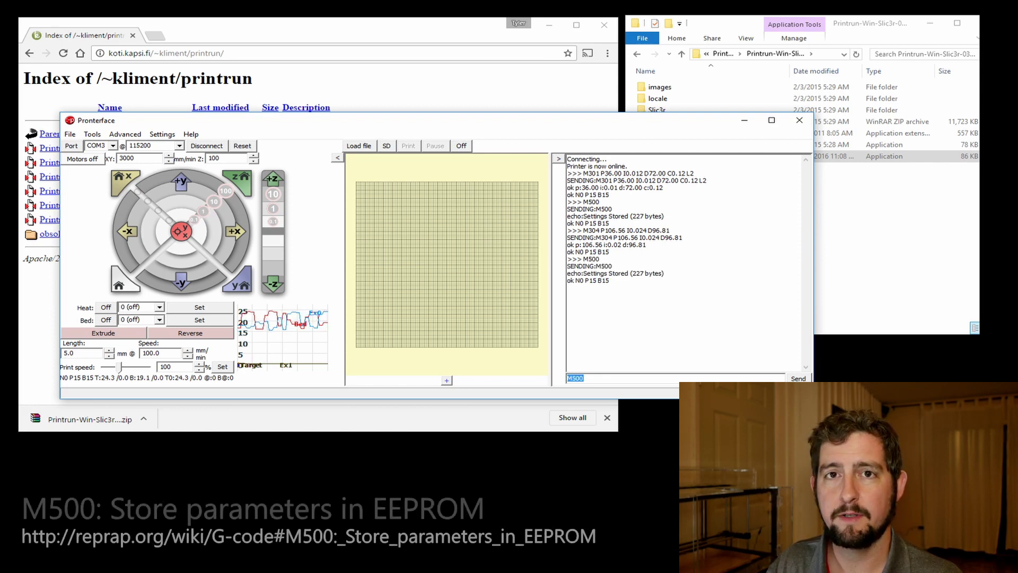
Send M503 to list the printer's stored settings
text(M503)
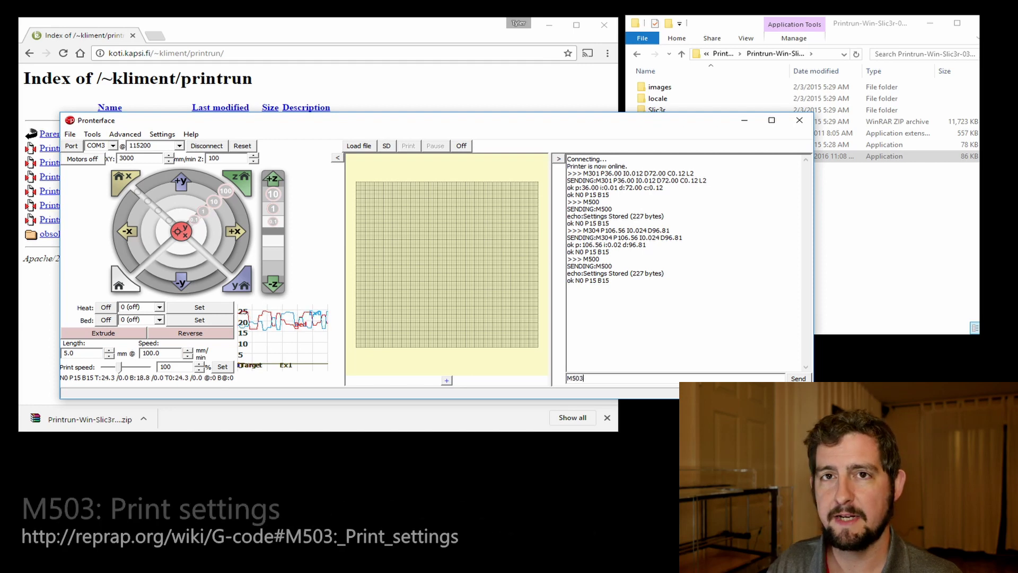
key(Return)
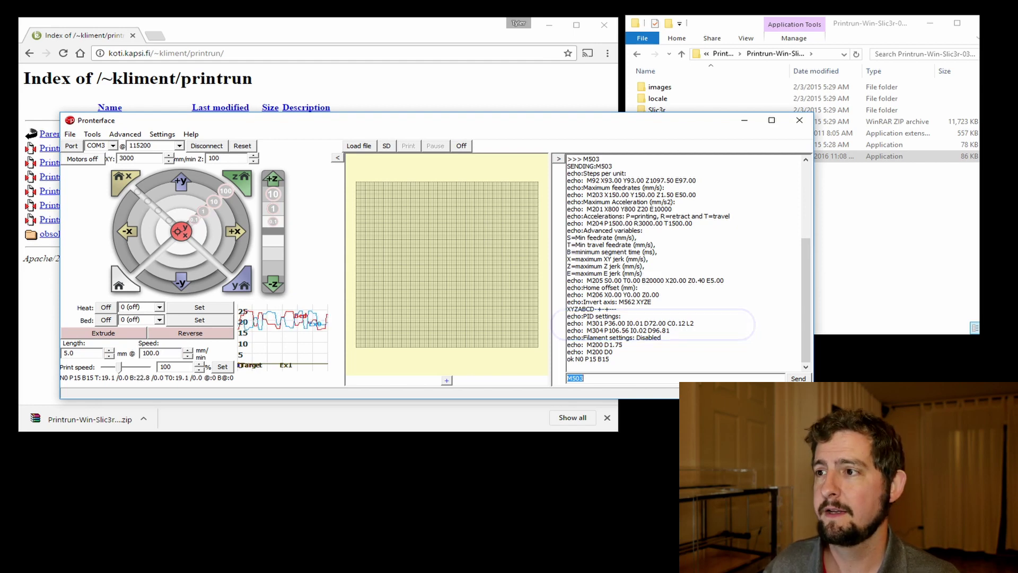
Reconnect the printer, rerun M503 to verify the M301/M304 values, then close Pronterface
click(200, 146)
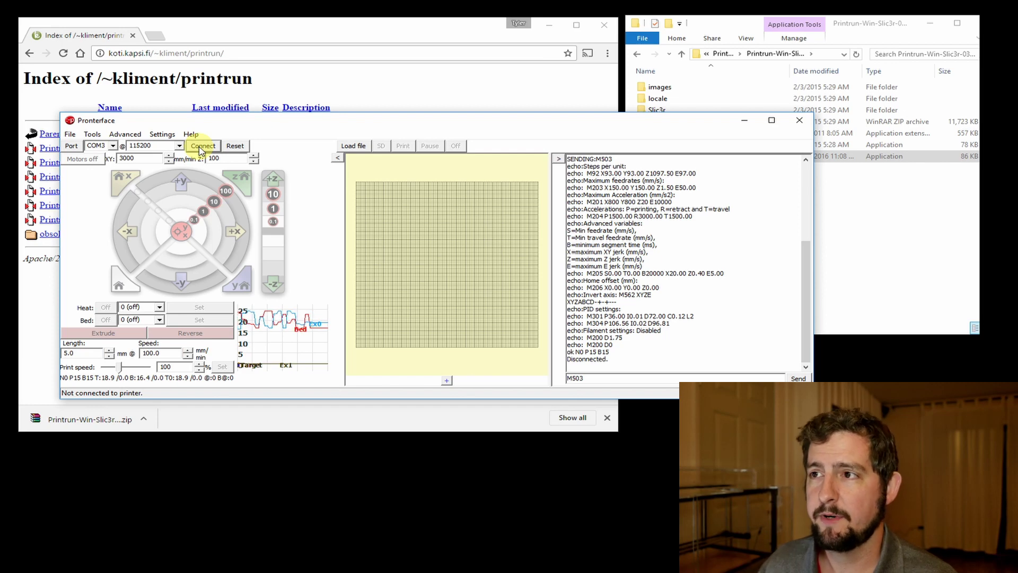
click(201, 146)
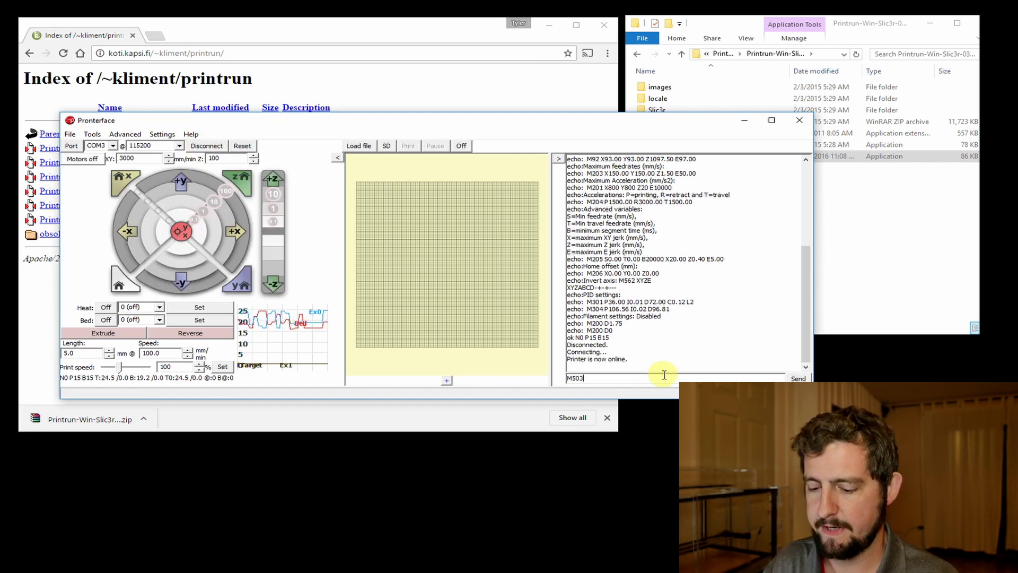
key(Return)
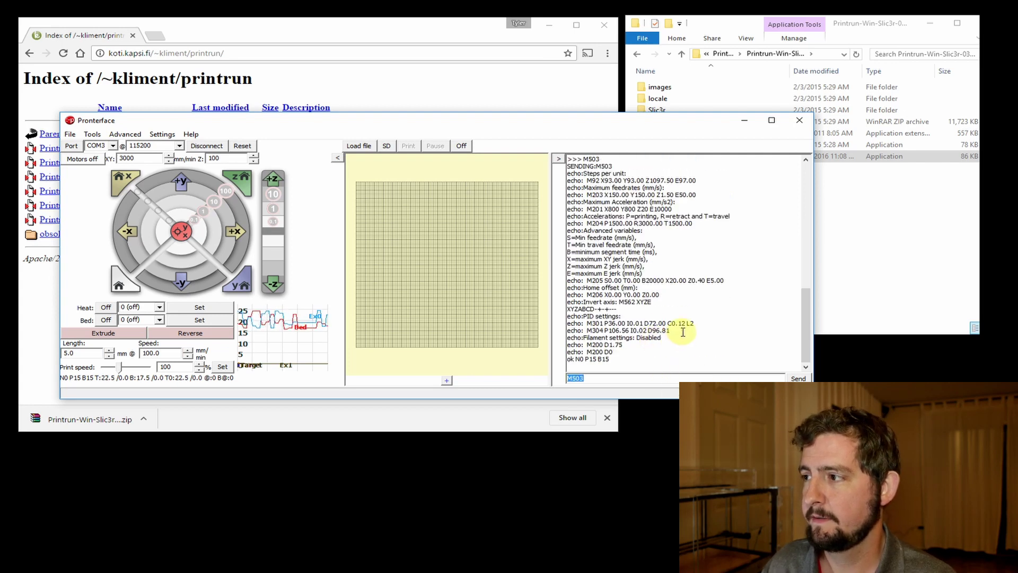
drag(671, 330, 577, 324)
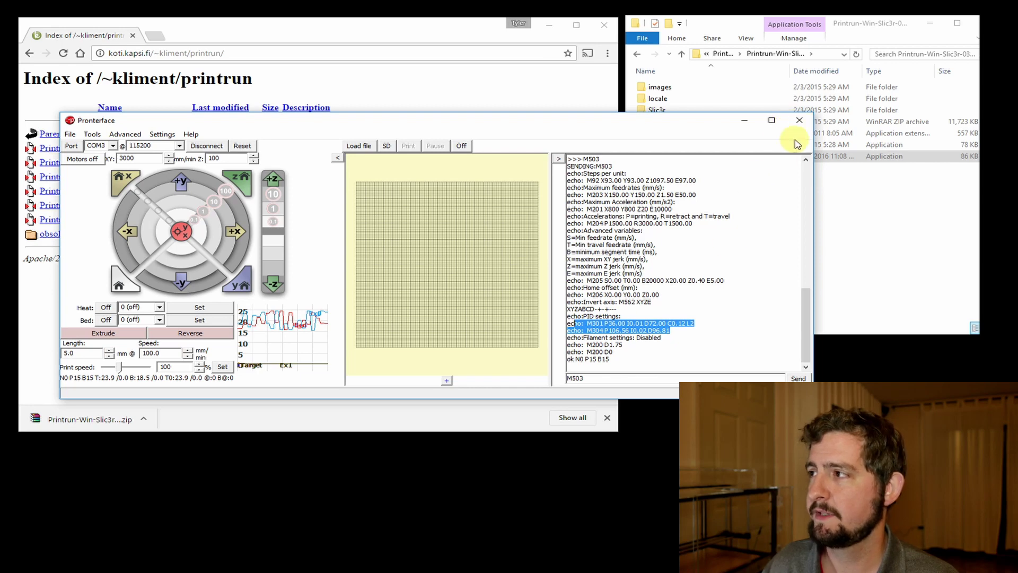
click(799, 120)
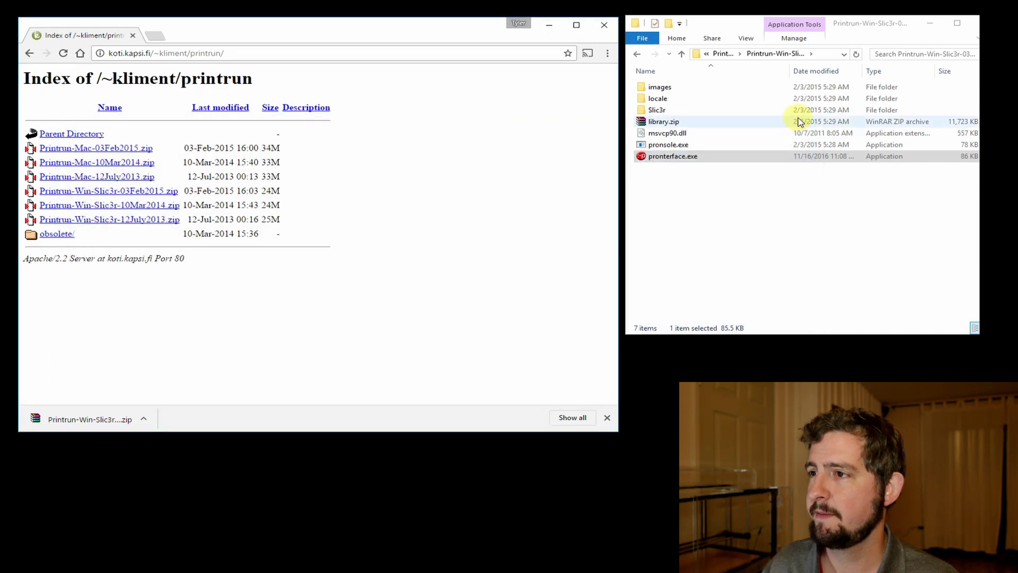
Search for cura and download Cura 2.3.1 for Windows, choosing not to share usage information
click(127, 54)
text(cura)
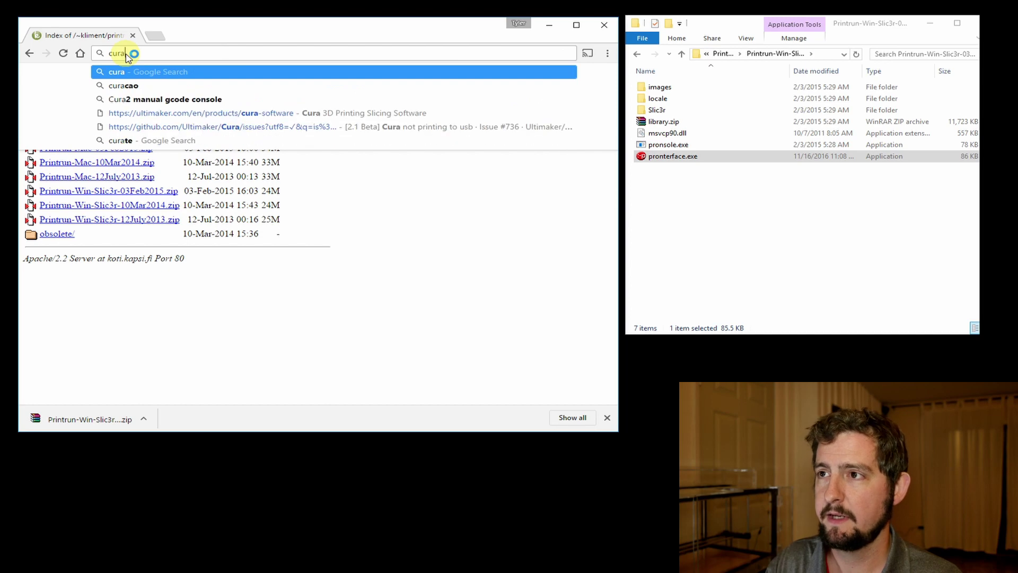
key(Return)
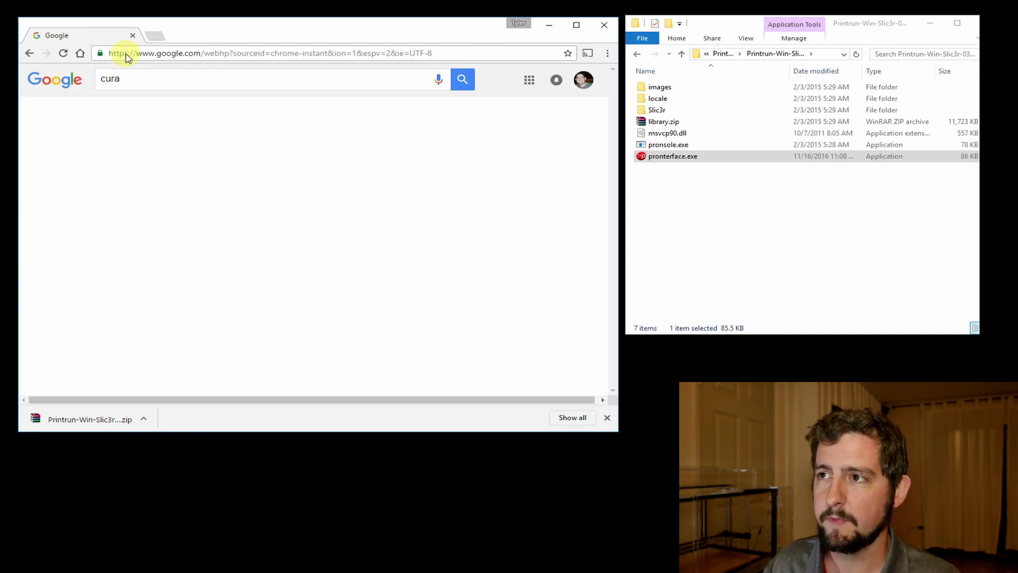
click(166, 163)
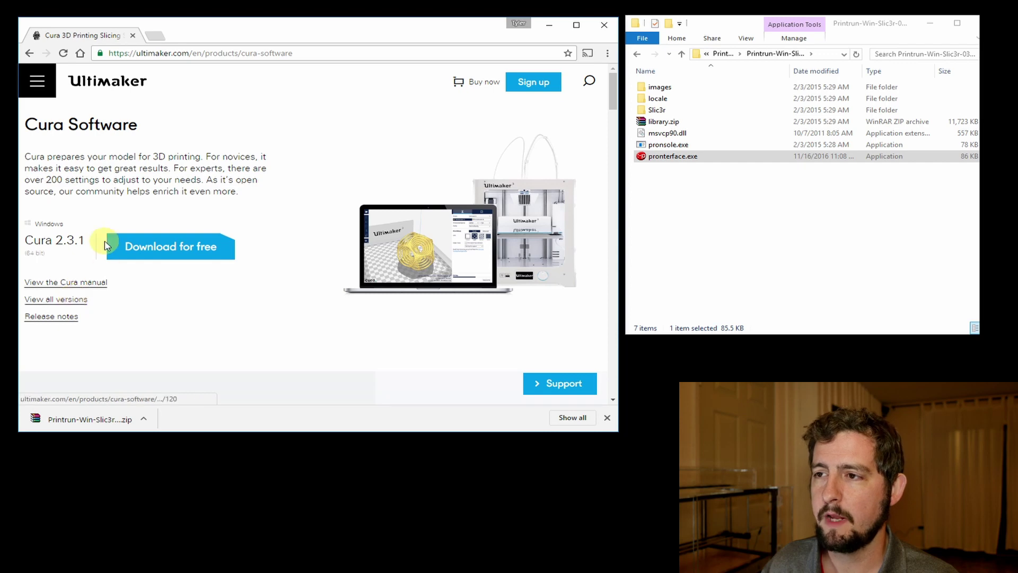
click(154, 247)
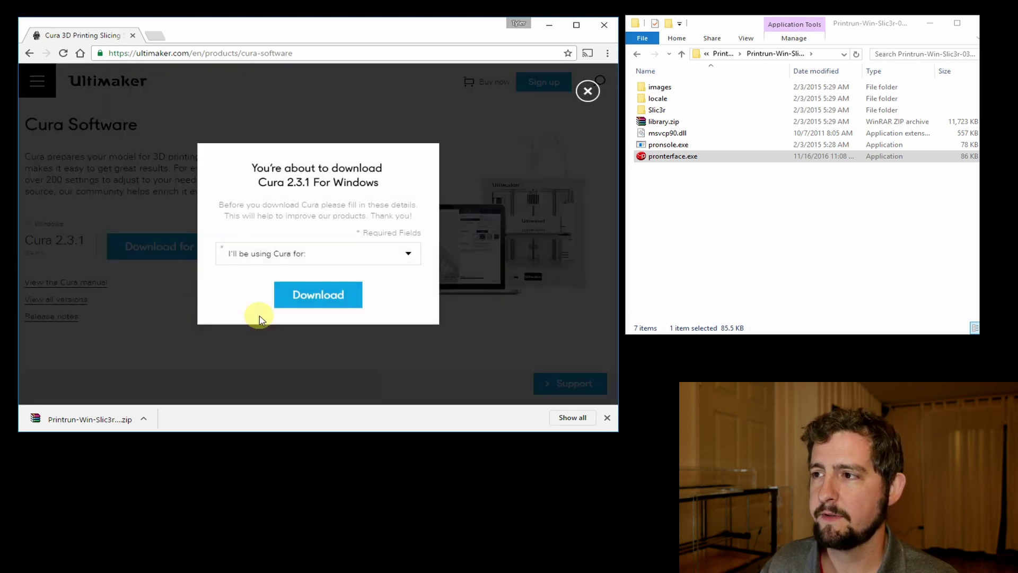
click(357, 254)
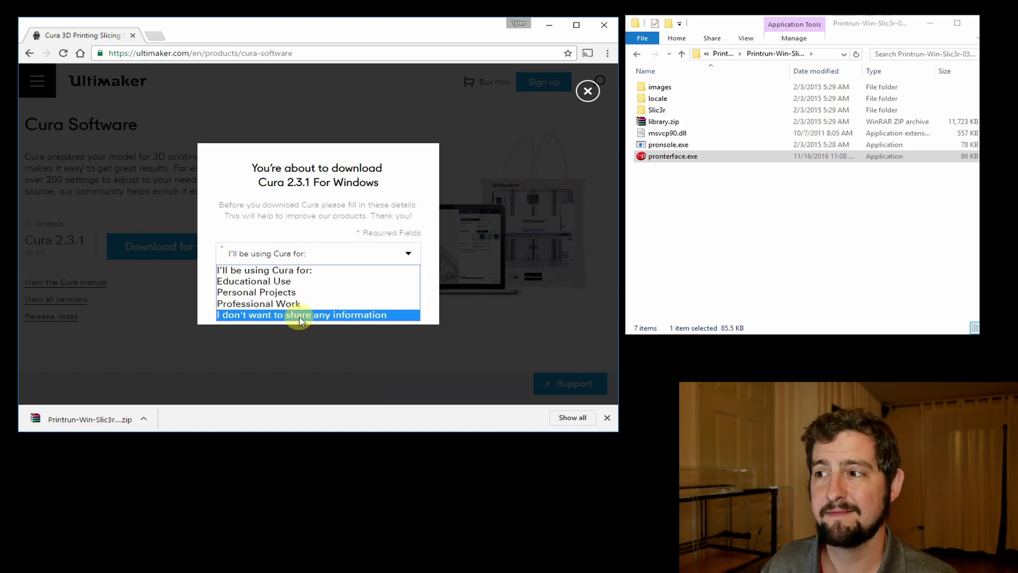
click(299, 317)
click(306, 289)
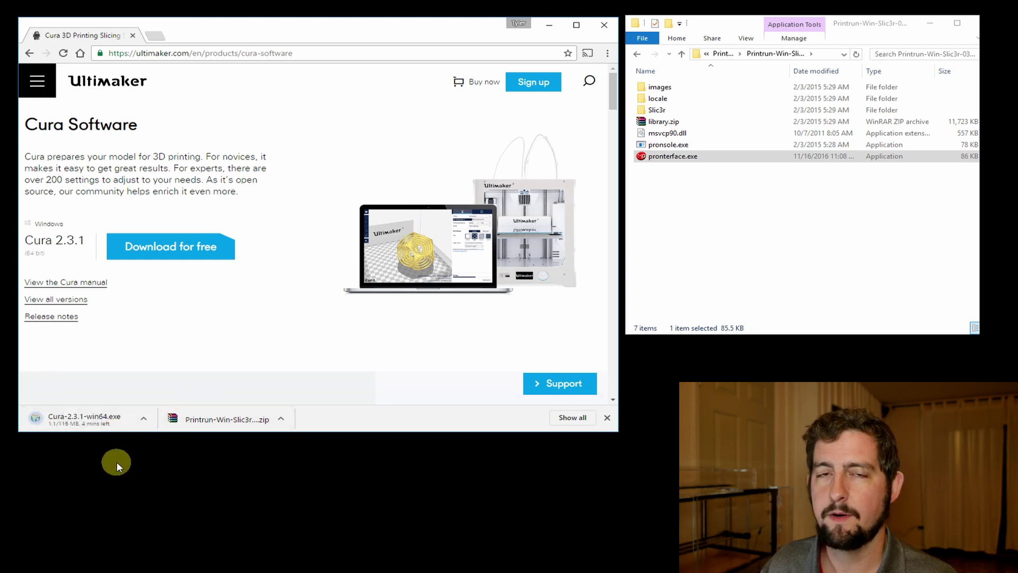
Go up to the Downloads folder and select the Cura-2.3.1-win64.exe installer
click(722, 54)
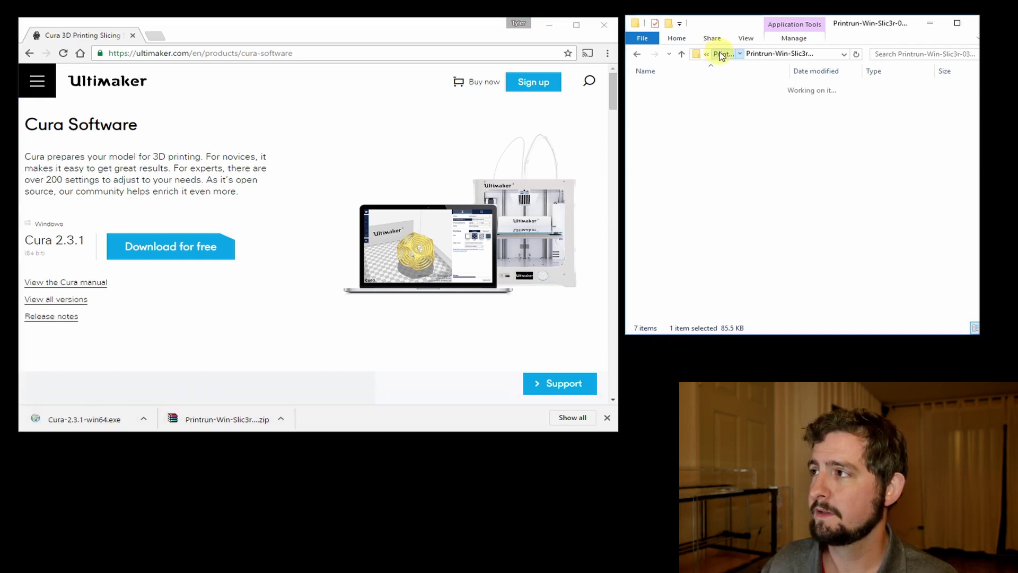
click(721, 55)
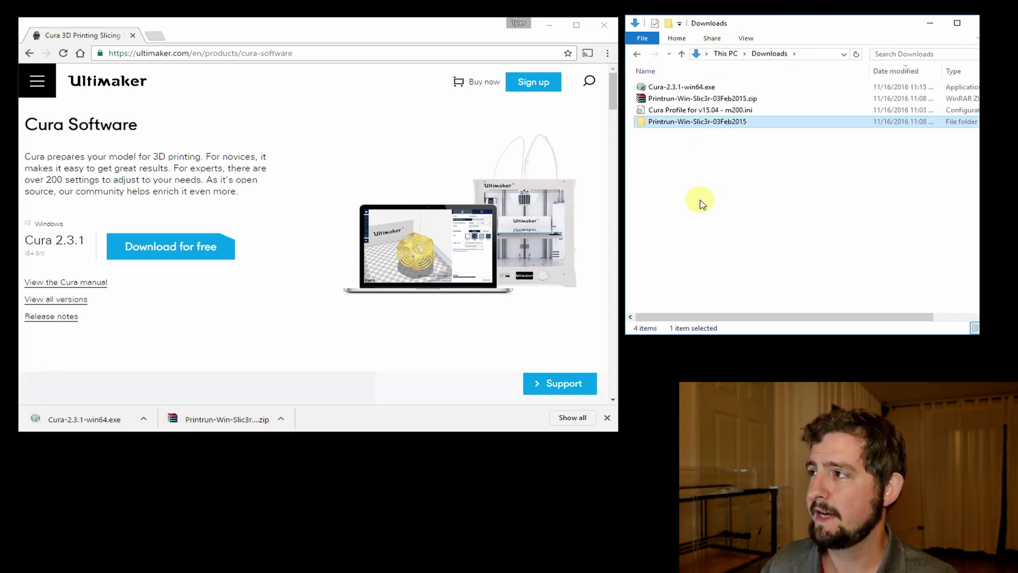
click(686, 90)
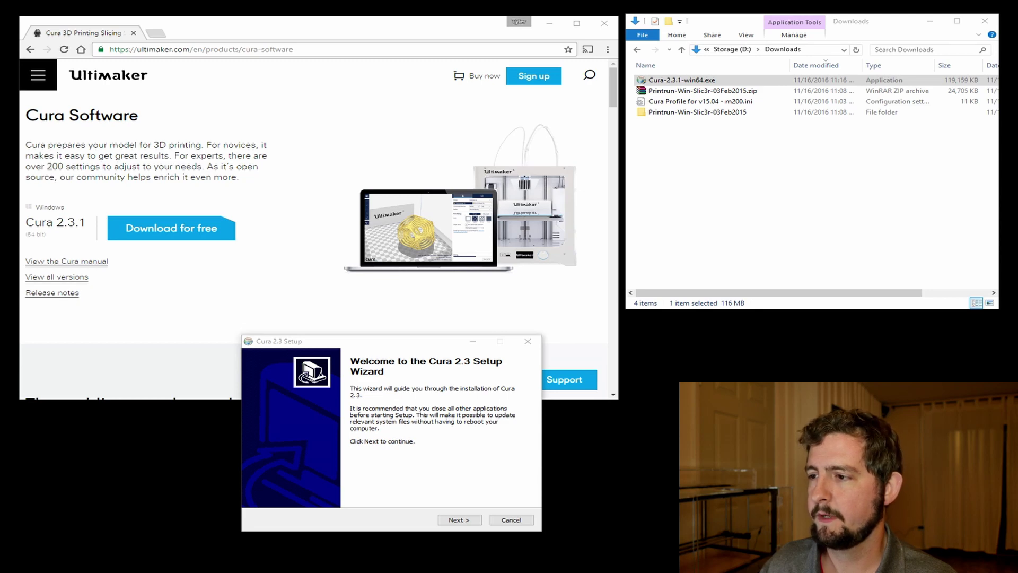
Install Cura 2.3.1 with default location, Start Menu folder and components, then launch it
click(459, 520)
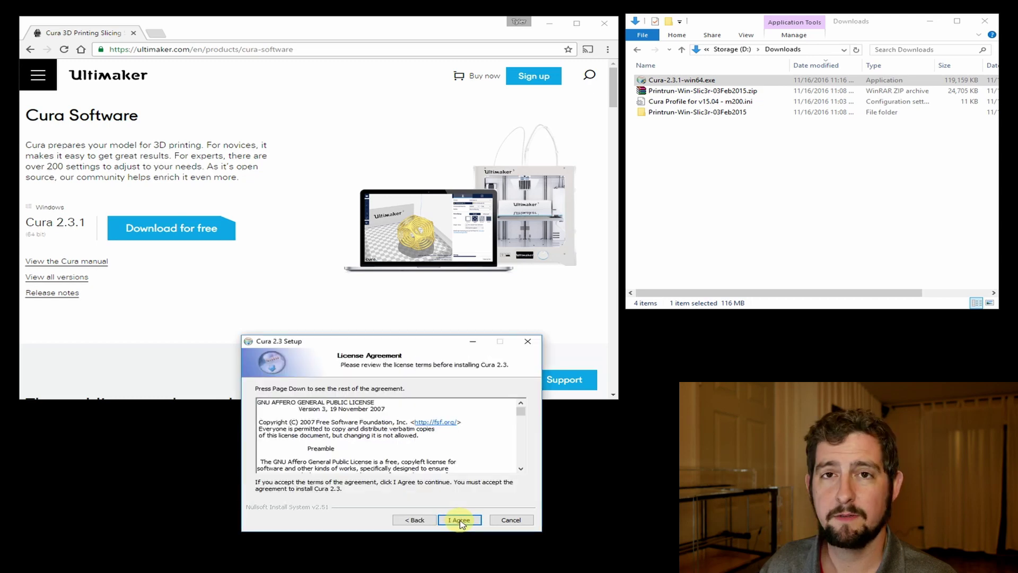
click(459, 520)
click(459, 521)
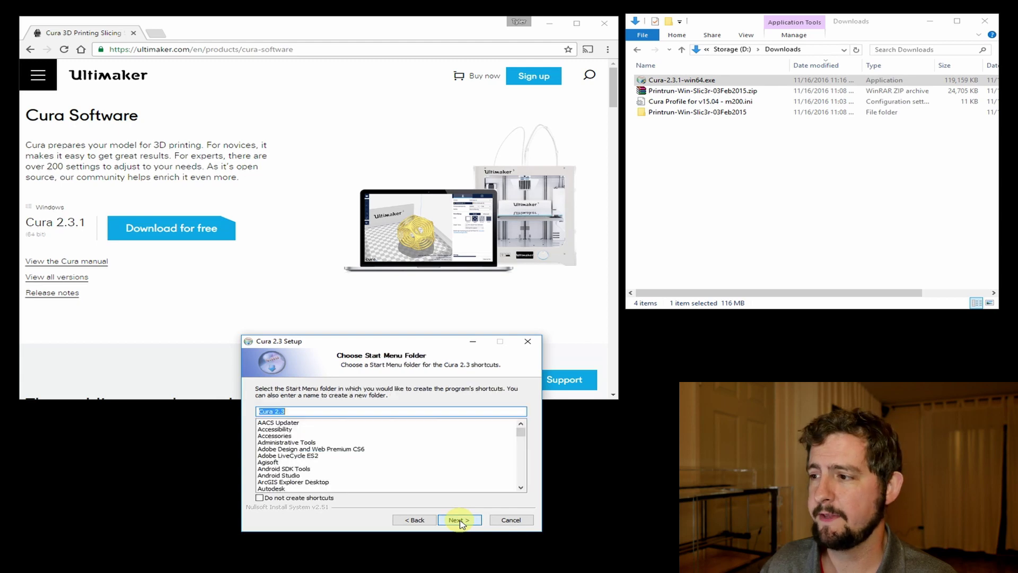
click(459, 520)
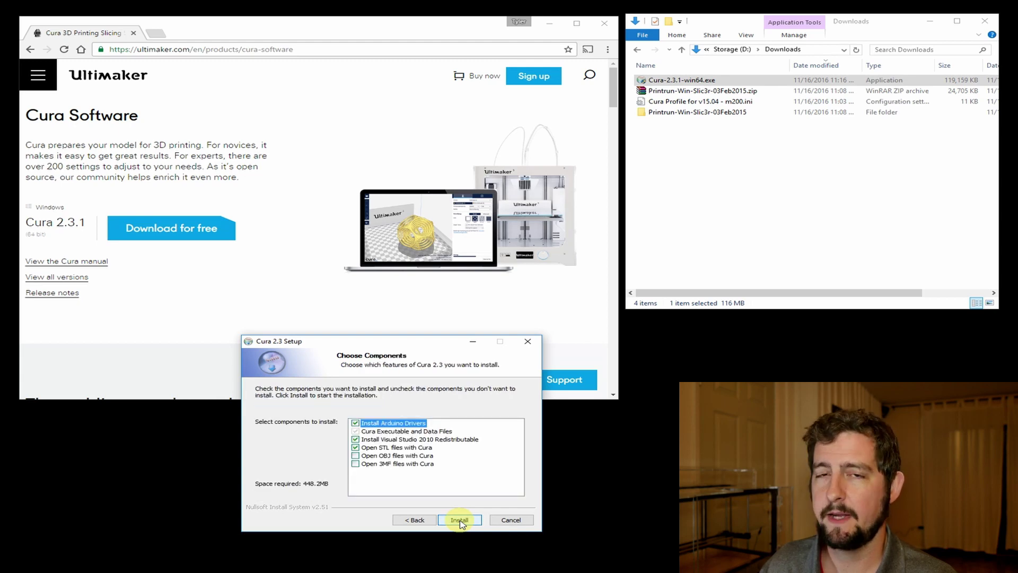
click(460, 521)
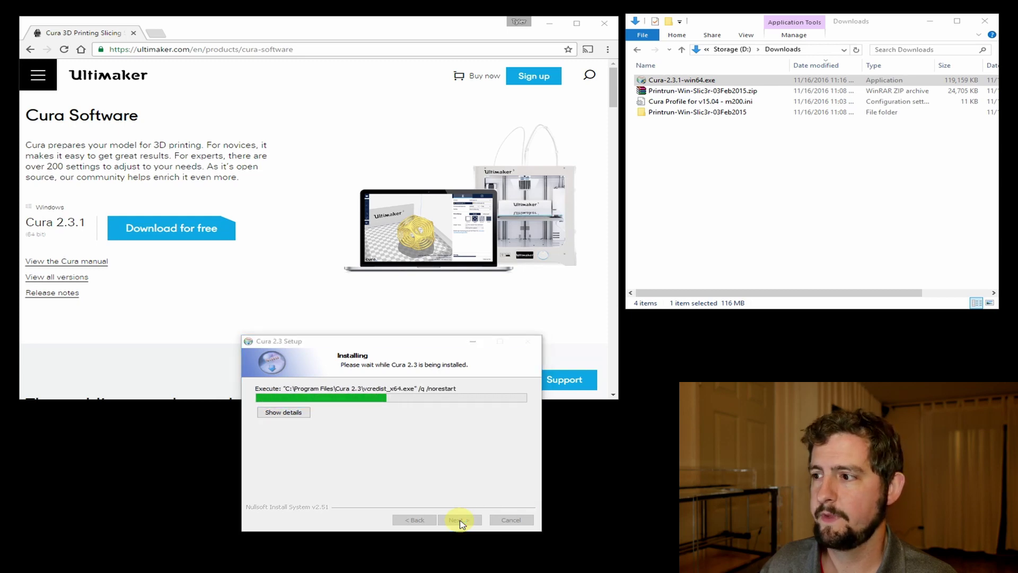
click(460, 520)
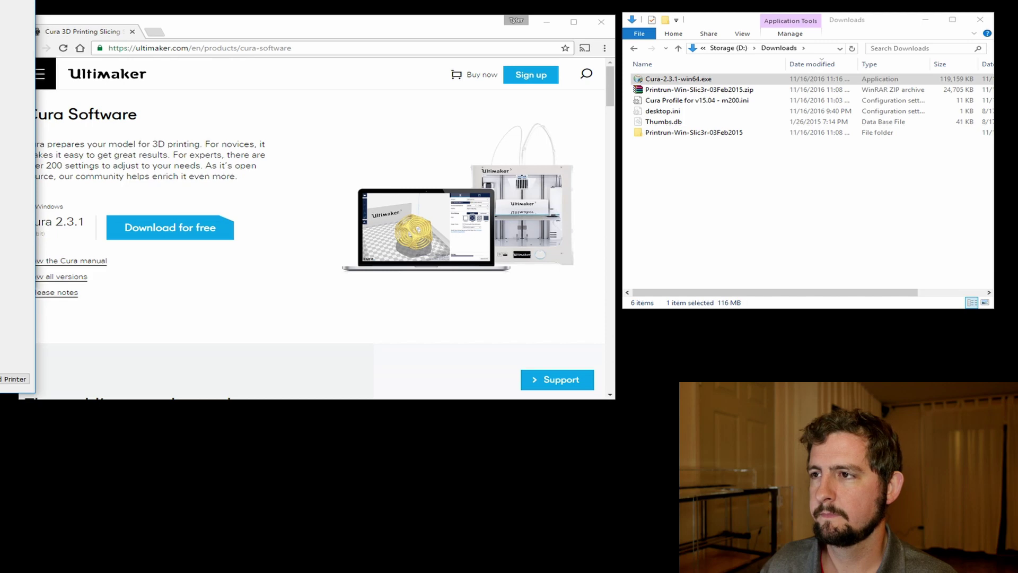
drag(291, 93, 374, 80)
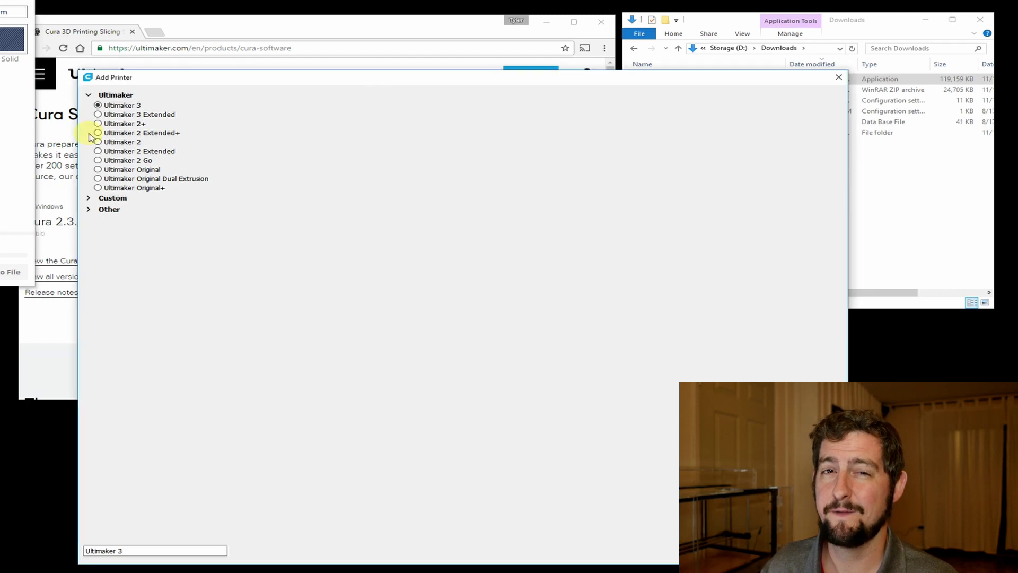
Add a Custom FDM printer and name it M200
click(90, 200)
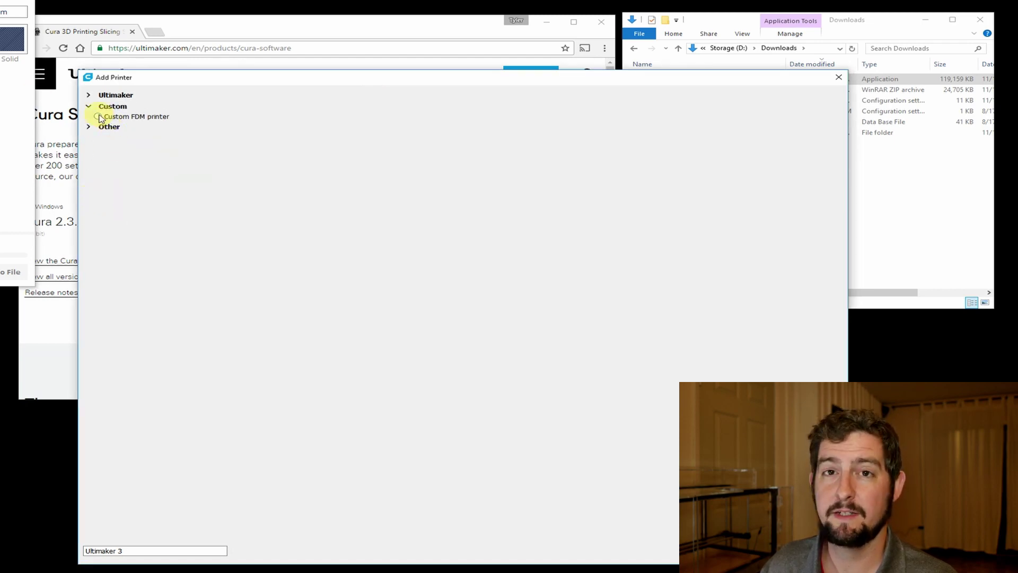
click(98, 116)
drag(182, 550, 86, 552)
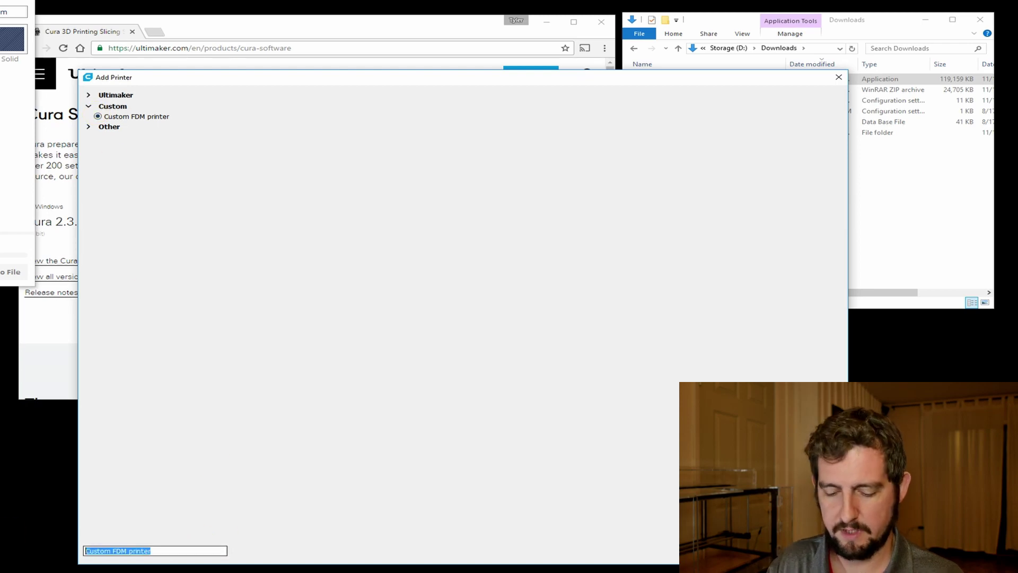
text(M200)
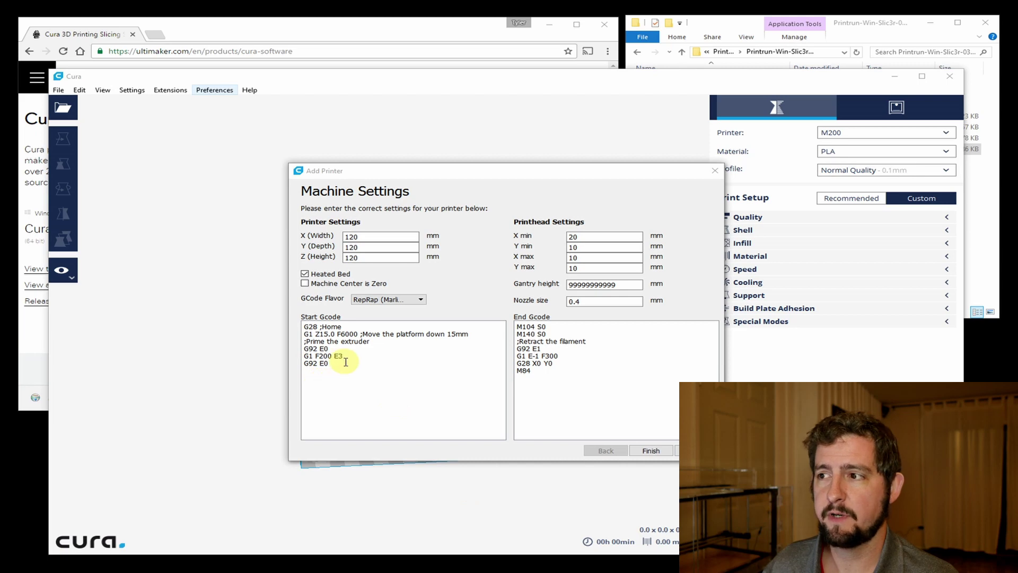
Replace the M200 Start Gcode with the copied 13-line start routine
drag(345, 362, 302, 318)
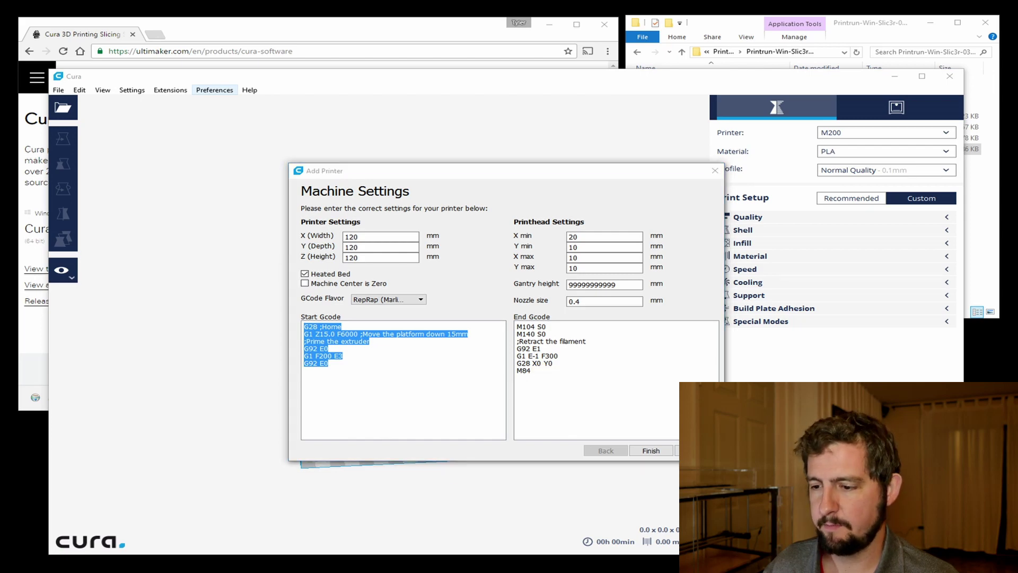
click(345, 391)
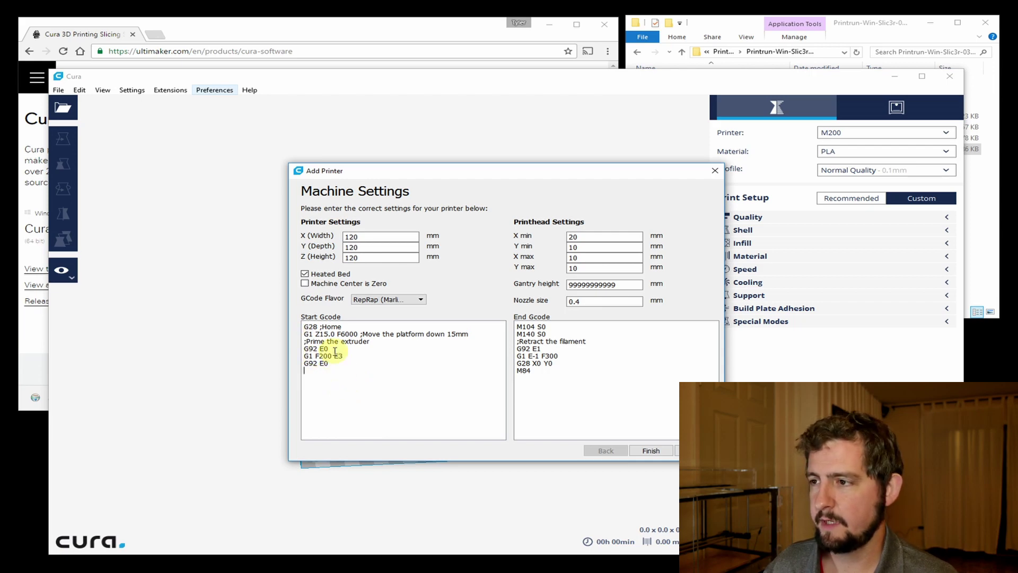
drag(344, 370, 292, 323)
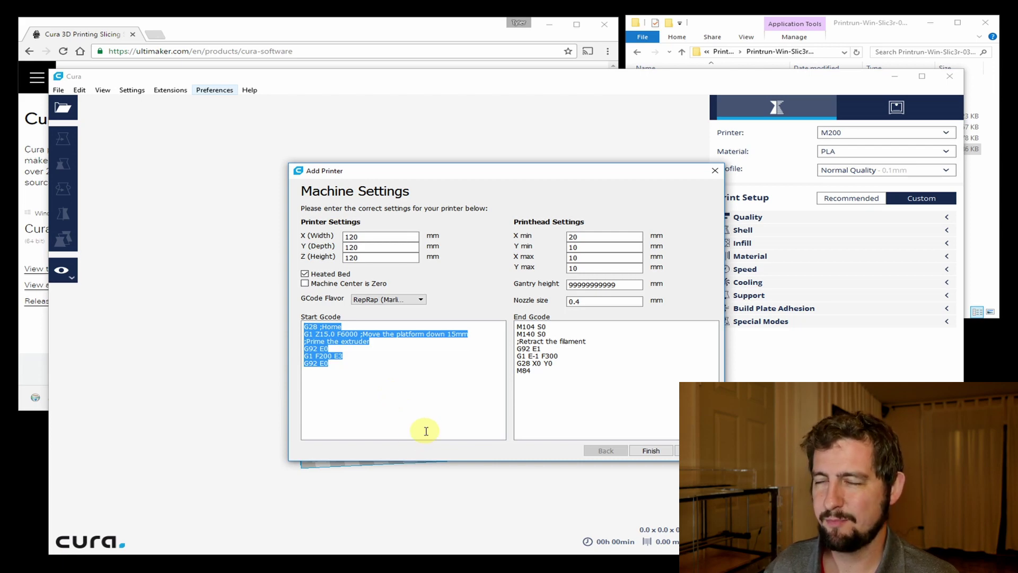
text(G21 ;metric values G90 ;absolute positioning M82 ;set extruder to absolute mode M107 ;start with the fan off G28 X0 Y0 ;move X/Y to min endstops G28 Z0 ;move Z to min endstops G1 Z15.0 F9000 ;move the platform down 15mm G92 E0 ;zero the extruded length G1 F200 E3 ;extrude 3mm of feed stock G92 E0 ;zero the extruded length again G1 F9000 ;Put printing message on LCD screen M117 Printing...)
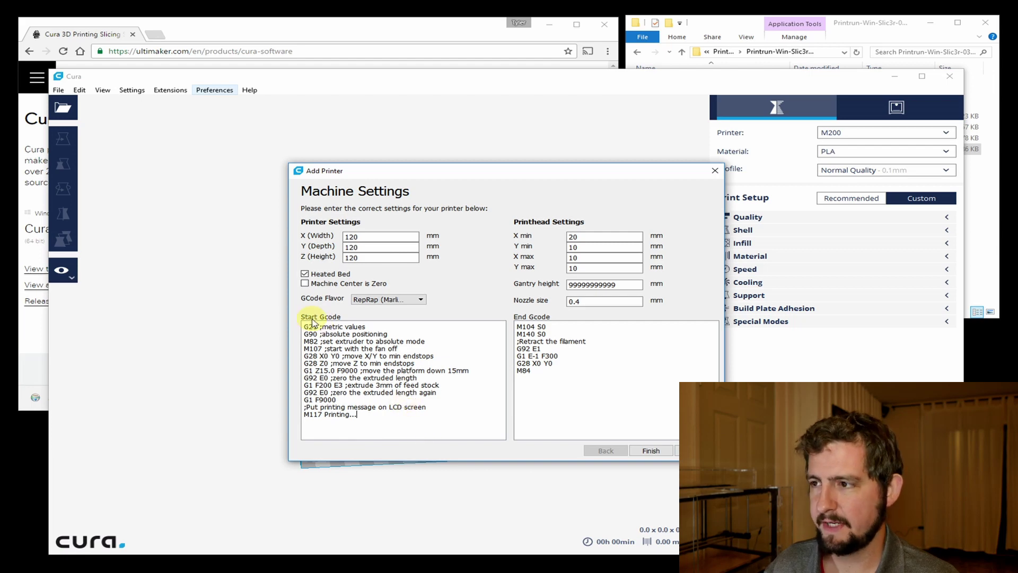
Review the new Start Gcode lines: G21, M82, M107, G28 X0/Z0, platform lowering, F9000
drag(304, 326, 367, 327)
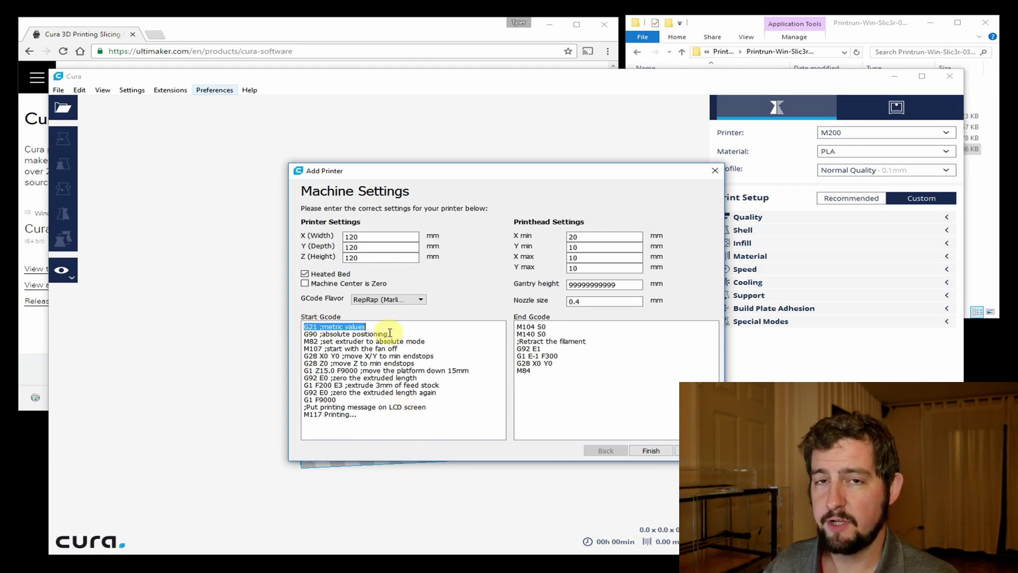
drag(304, 341, 323, 341)
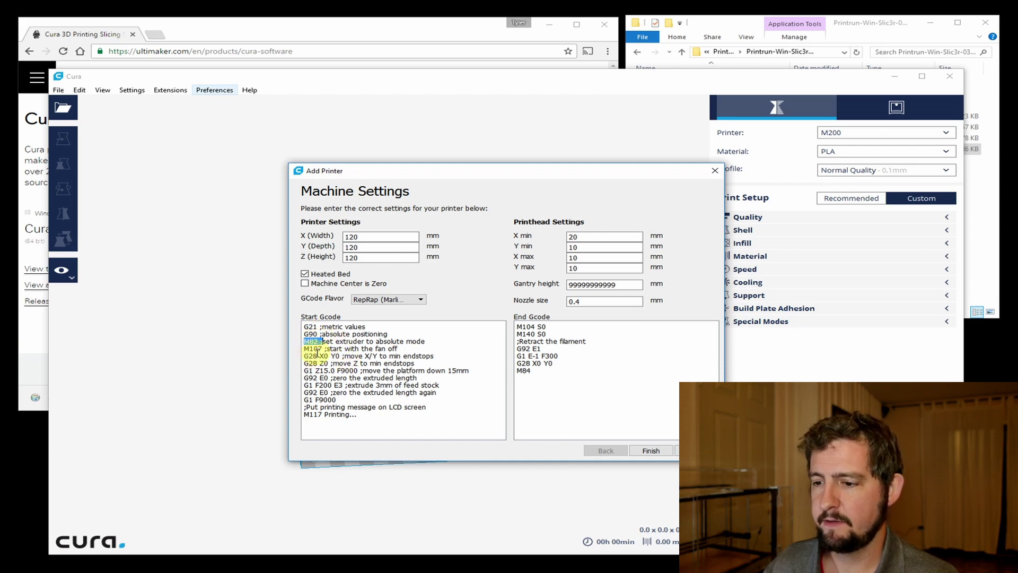
click(314, 347)
drag(310, 348, 320, 348)
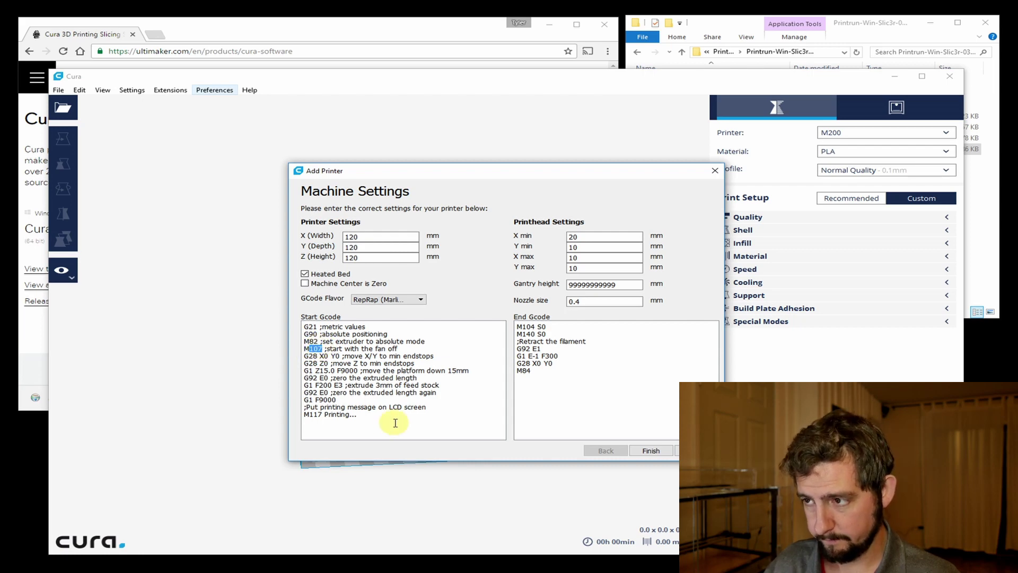
drag(305, 356, 333, 355)
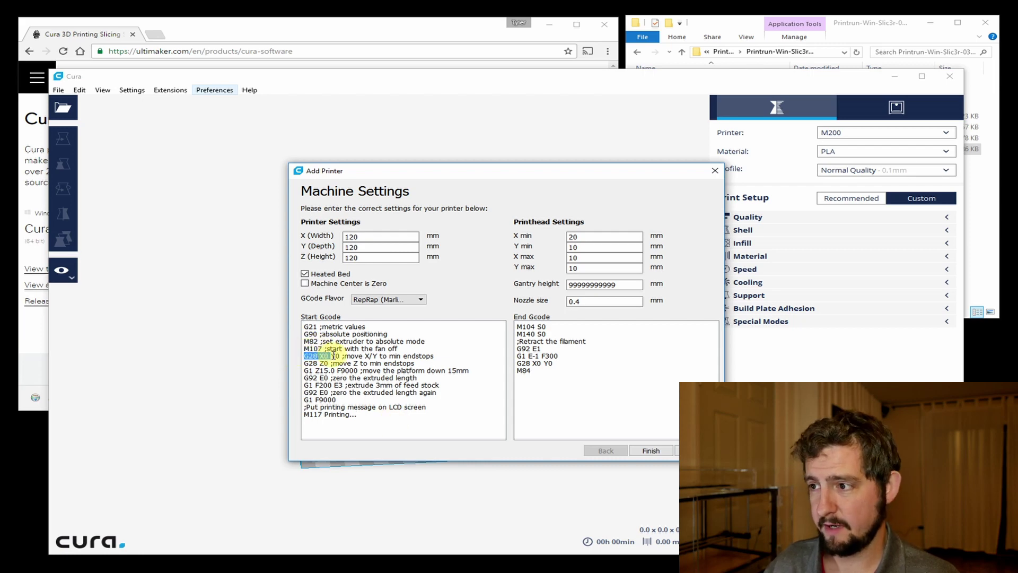
click(336, 352)
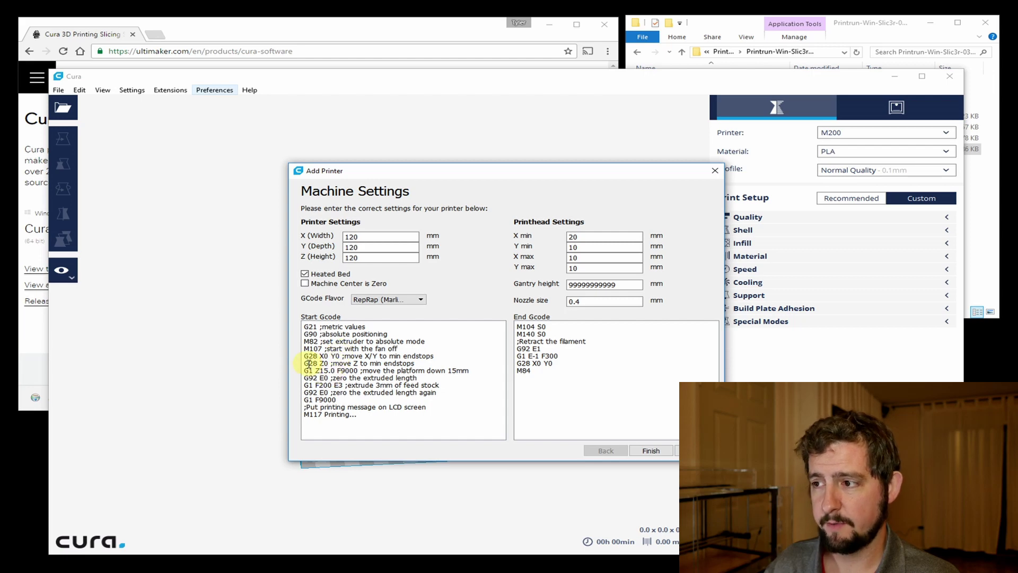
drag(309, 364, 331, 364)
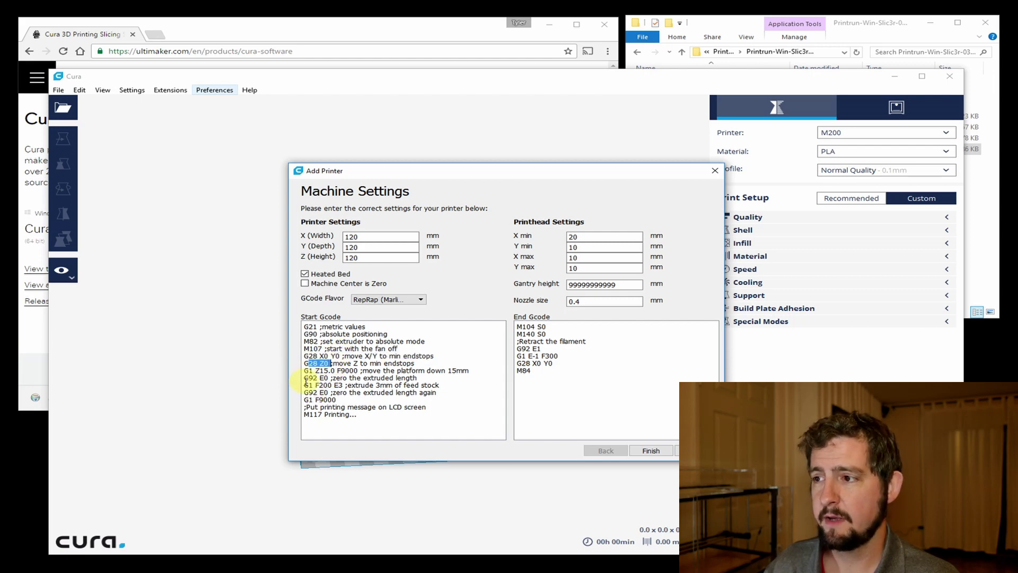
drag(308, 378, 344, 383)
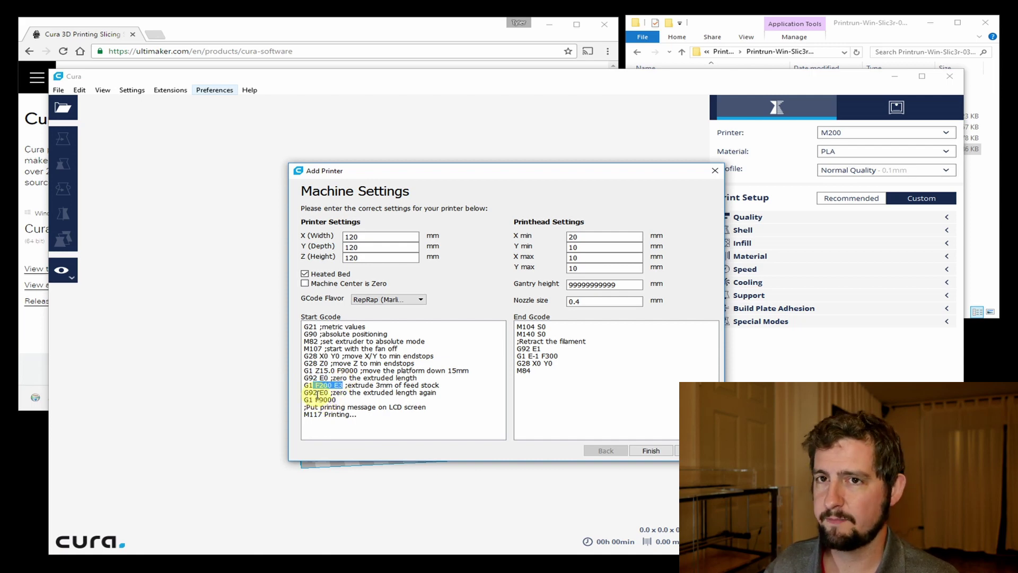
drag(317, 393, 327, 388)
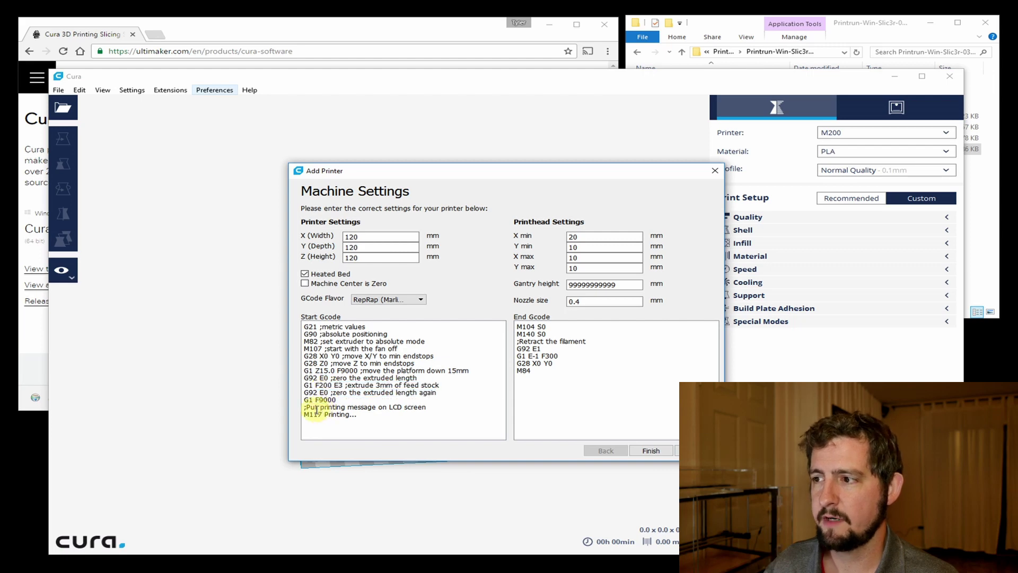
double_click(325, 400)
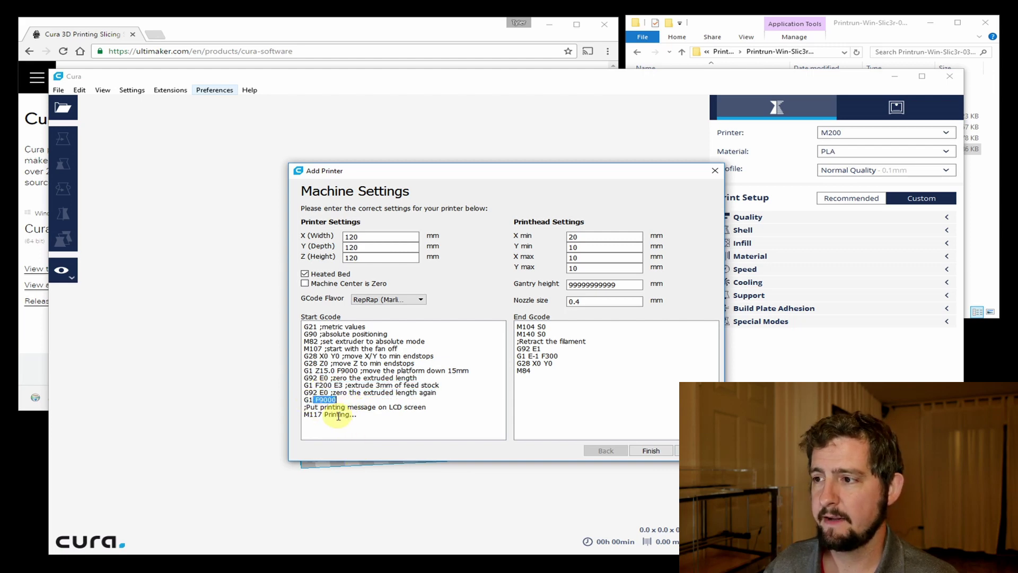
click(336, 414)
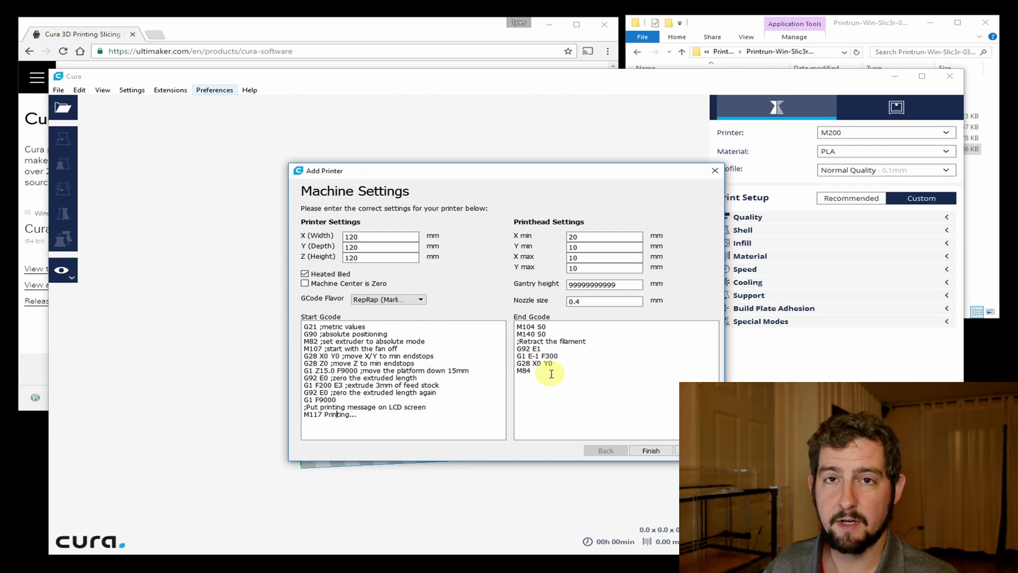
Replace the M200 End Gcode with the new commented shutdown block
drag(552, 374, 505, 322)
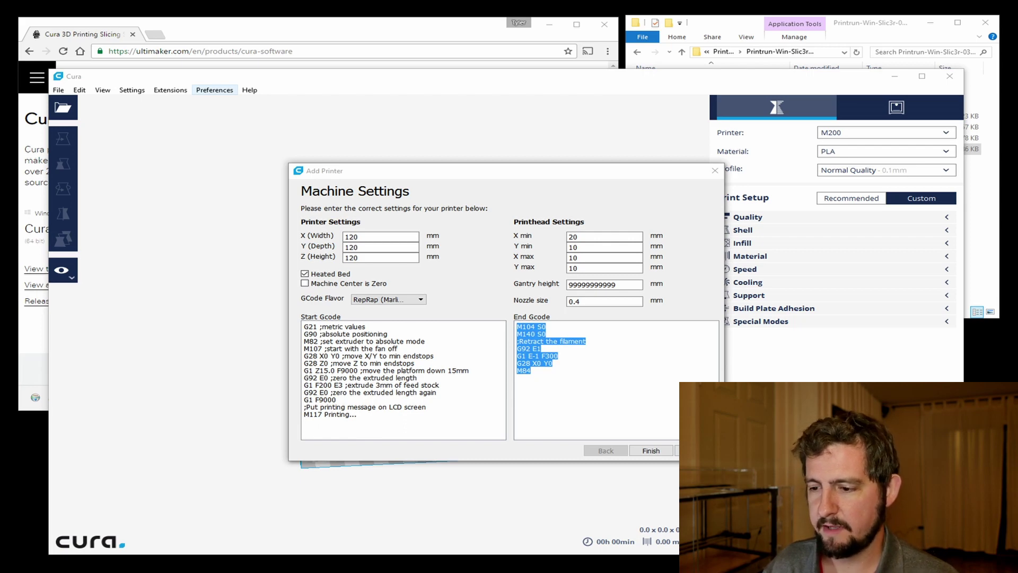
click(544, 345)
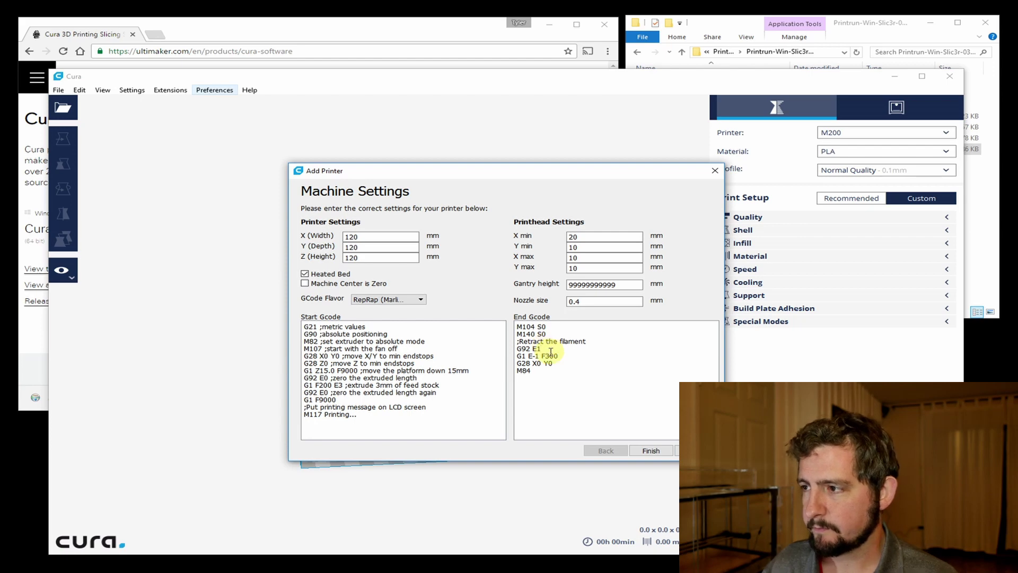
drag(551, 349, 518, 333)
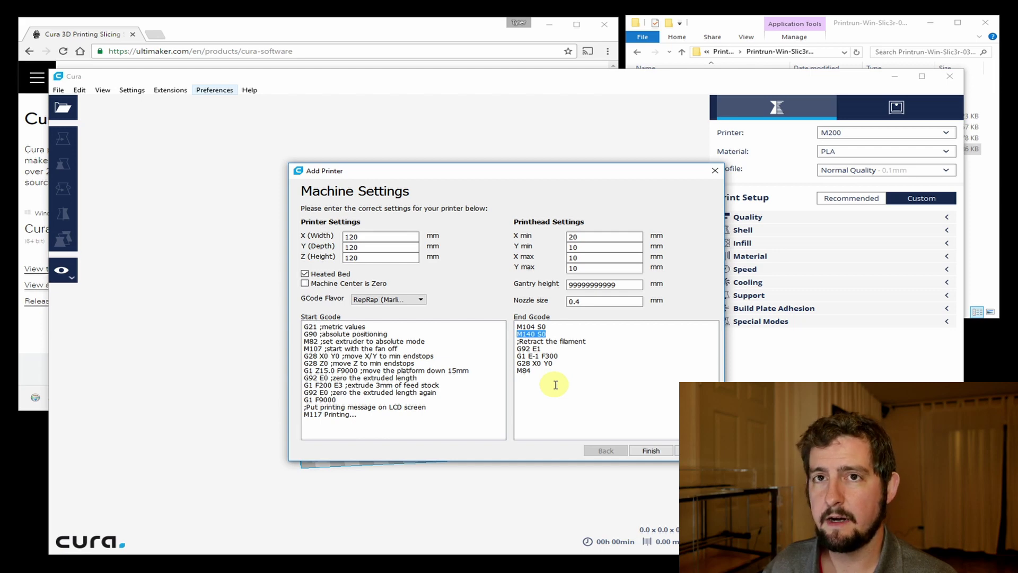
drag(556, 385, 501, 317)
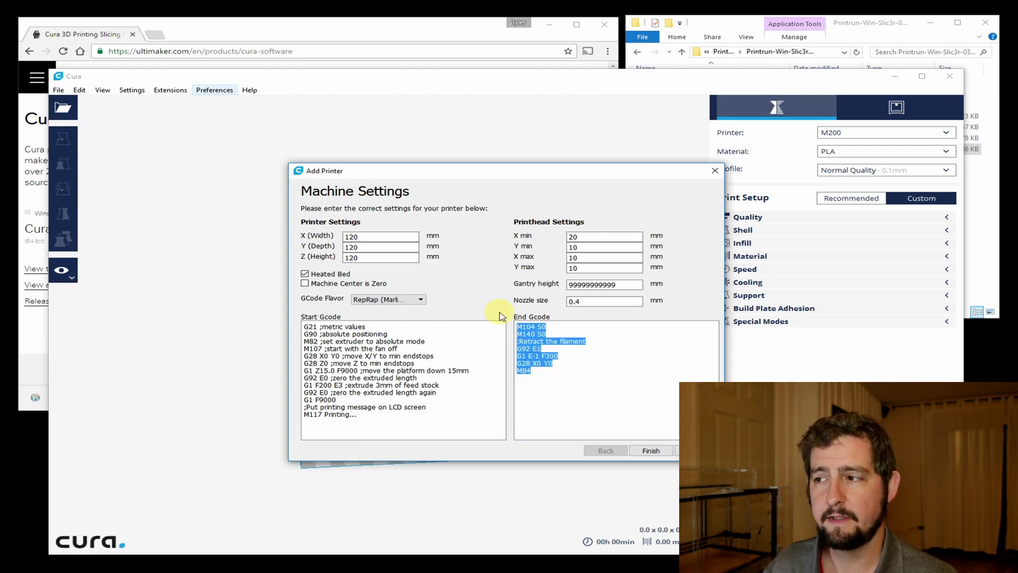
text(M104 S0 ;extruder heater off M140 S0 ;heated bed heater off (if you have it) G91 ;relative positioning G1 E-1 F300 ;retract the filament a bit before lifting the nozzle, to release some of the pressure G1 Z+0.5 E-5 X-20 Y-20 F9000 ;move Z up a bit and retract filament even more G4 P300000 ; wait 5 minutes before turning off the fan M106 S1 ; turn off fan G28 X0 Y0 ;move X/Y to min endstops, so the head is out of the way M84 ;steppers off G90 ;absolute positioning)
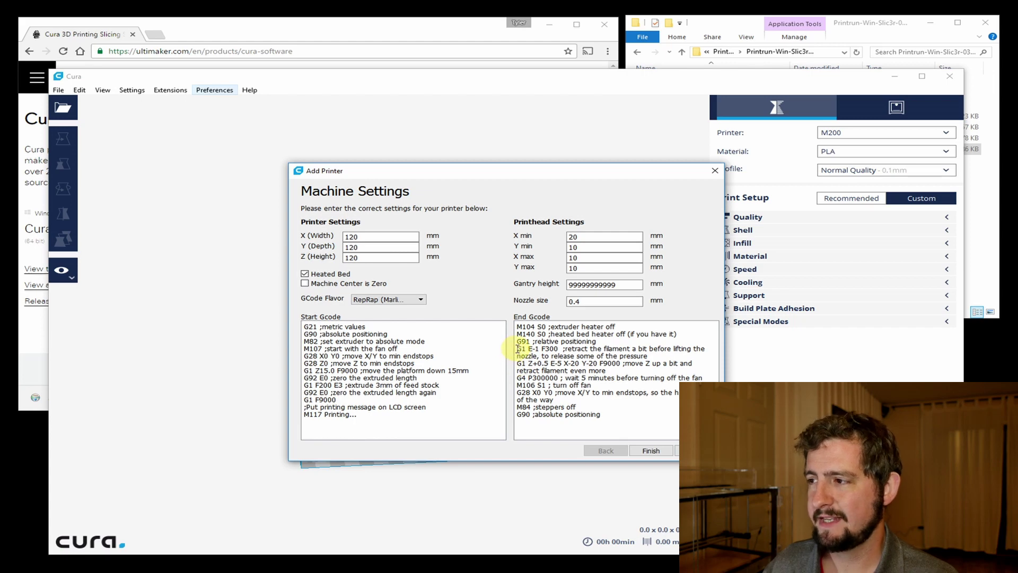
Review the new End Gcode: filament retract, G4 P300000 wait, M106 S1, X0 Y0 homing
drag(518, 348, 565, 350)
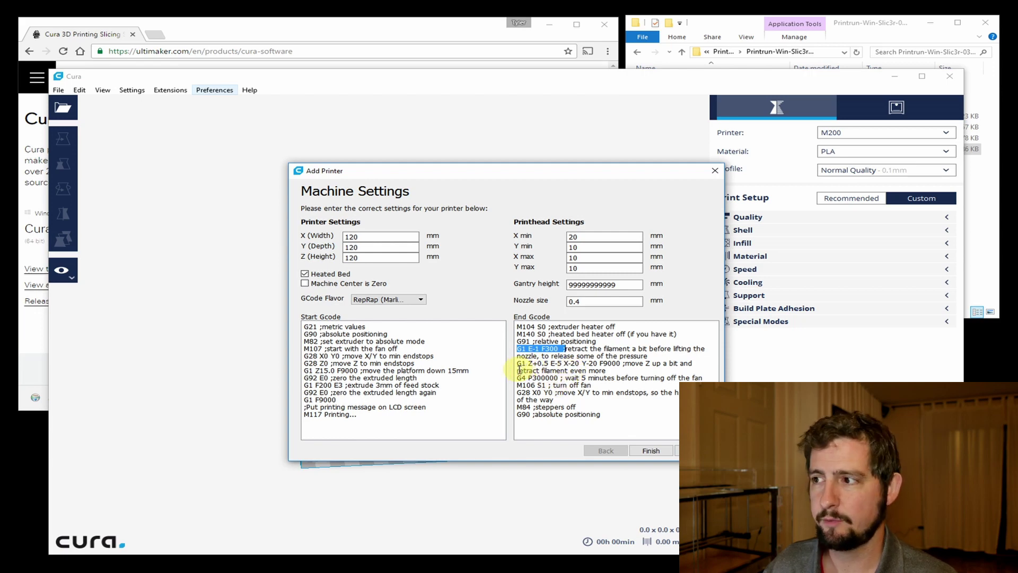
drag(519, 370, 547, 379)
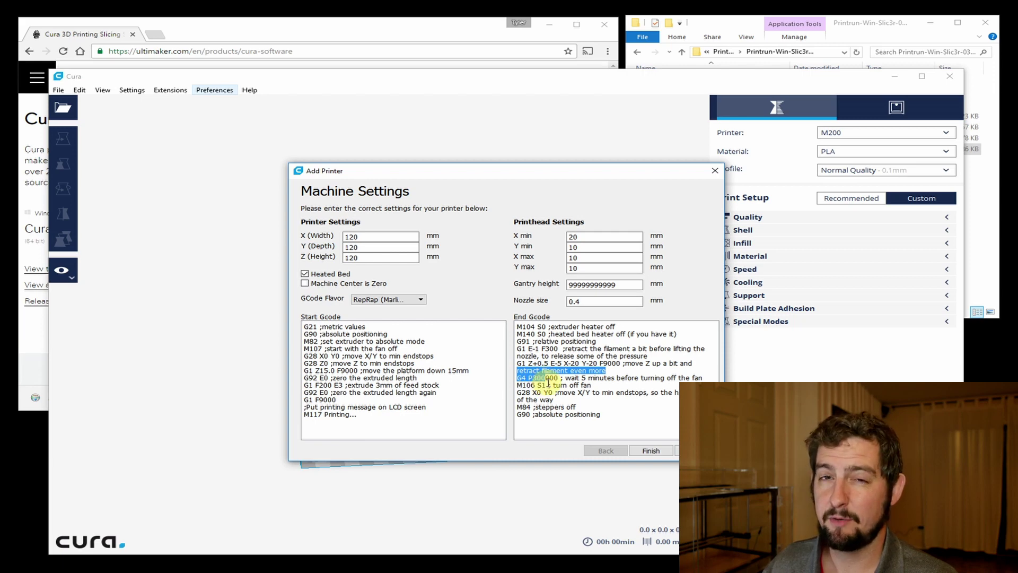
click(552, 379)
drag(518, 378, 558, 379)
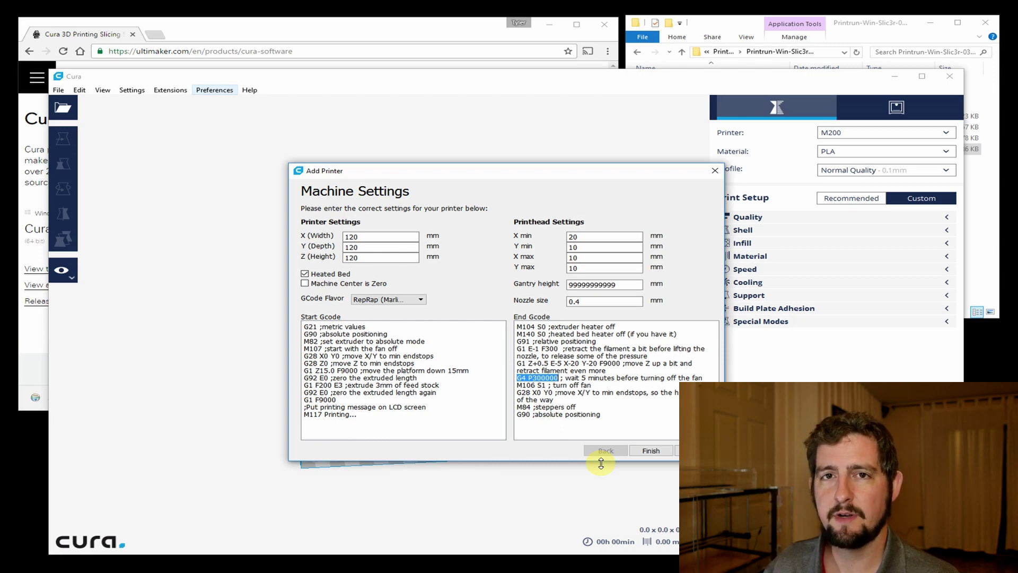
drag(546, 385, 517, 386)
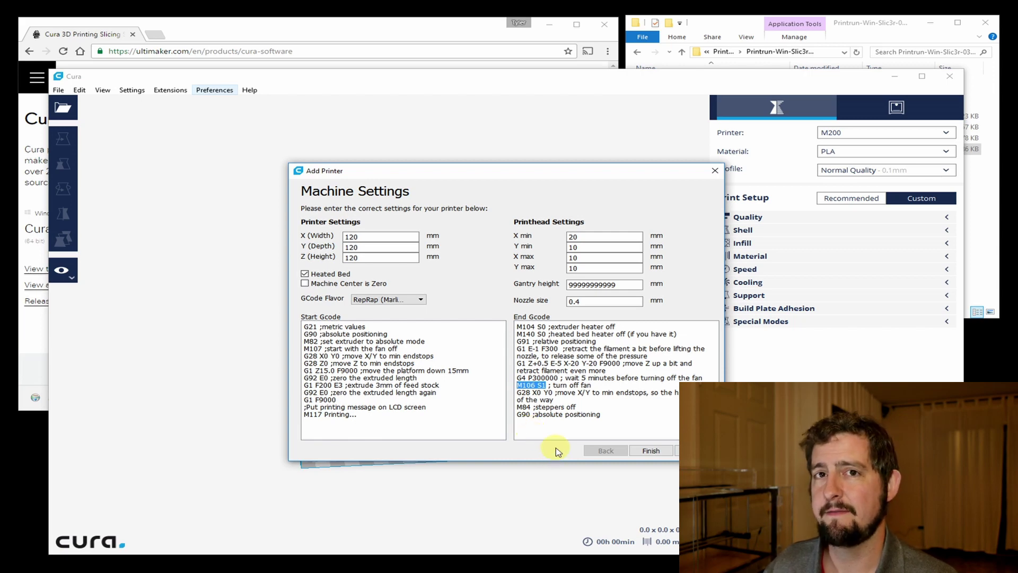
double_click(537, 393)
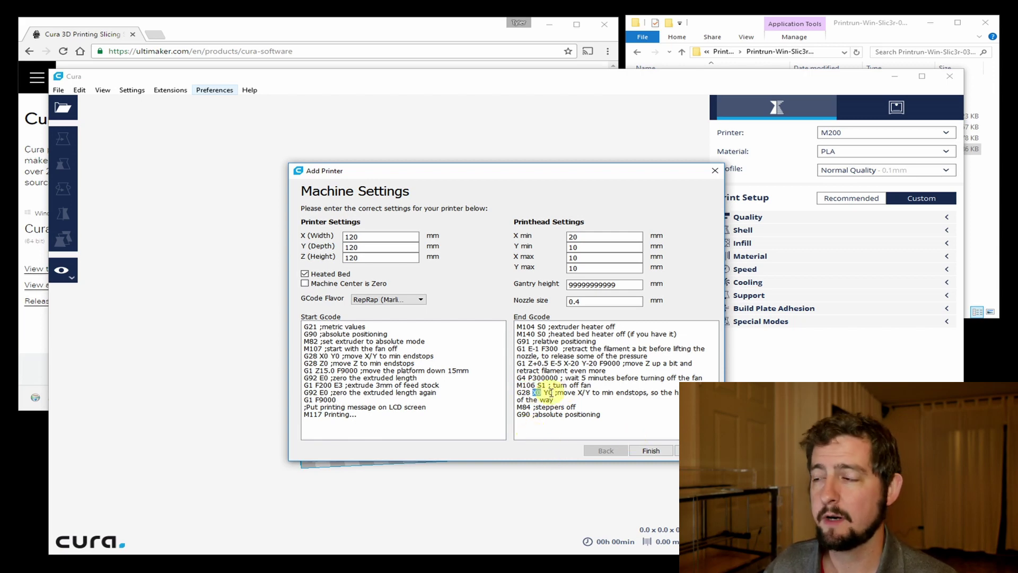
drag(551, 393, 564, 394)
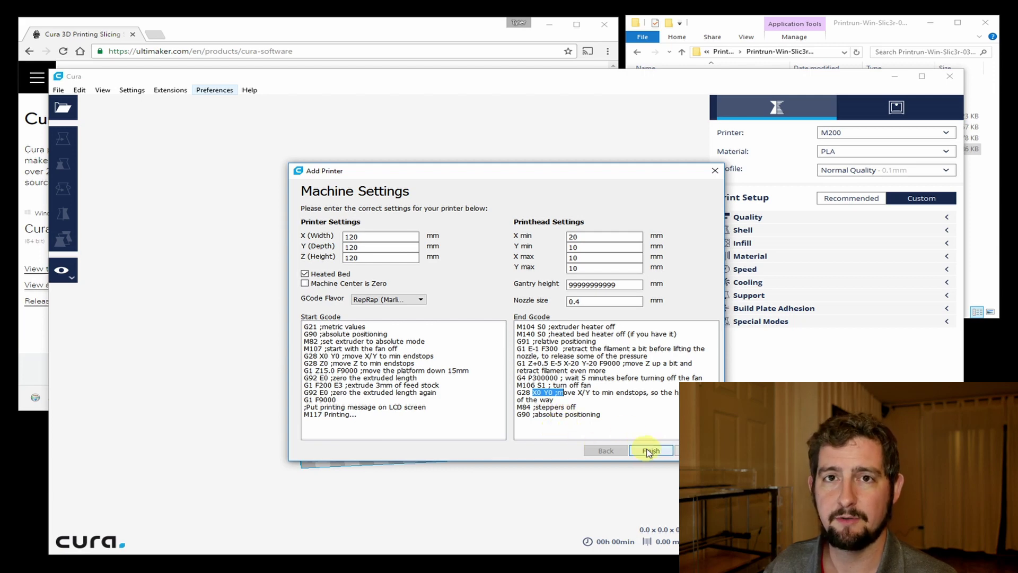
click(648, 421)
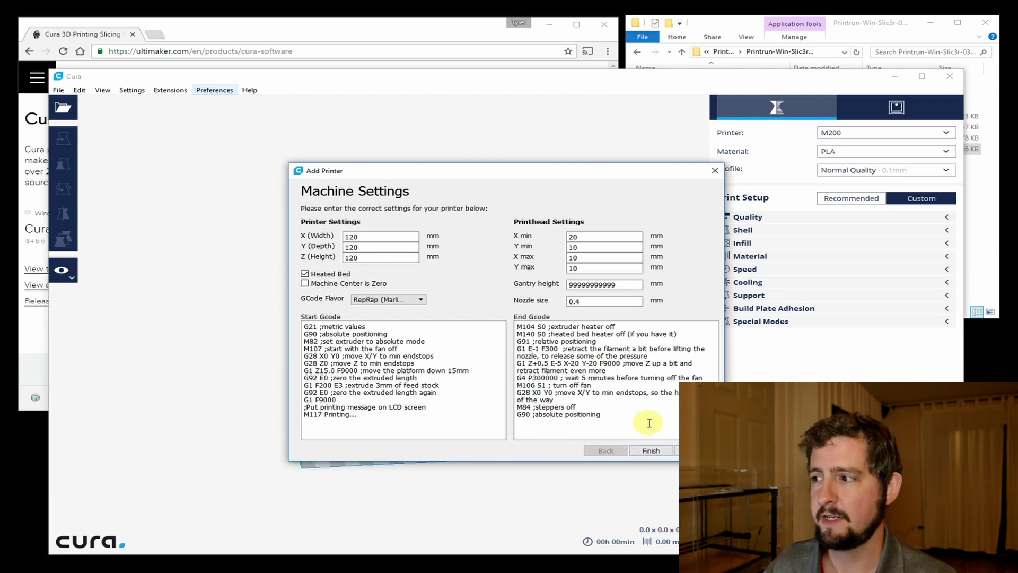
Close the printer setup dialogs and keep M200 as the active printer
click(652, 451)
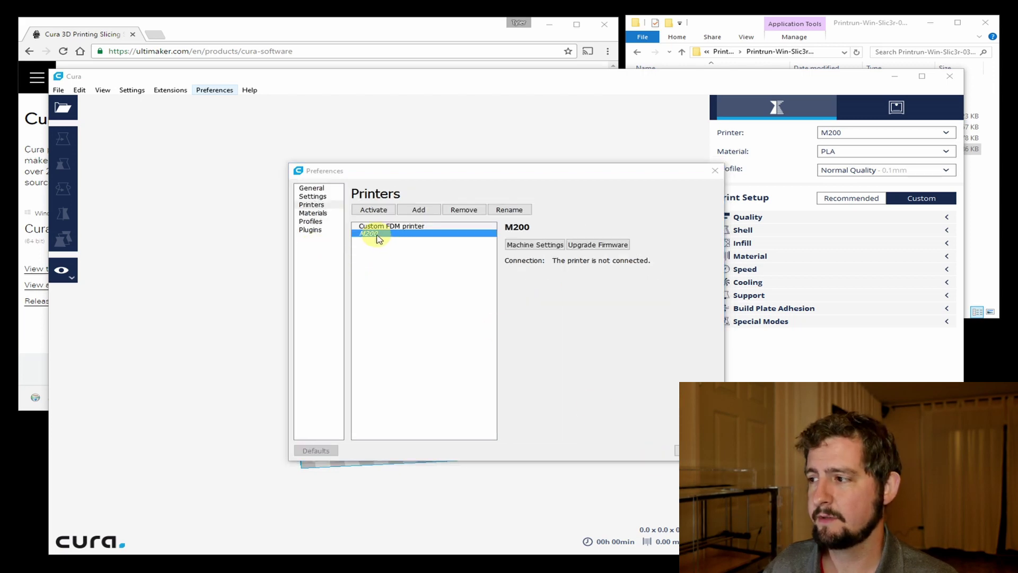
click(678, 451)
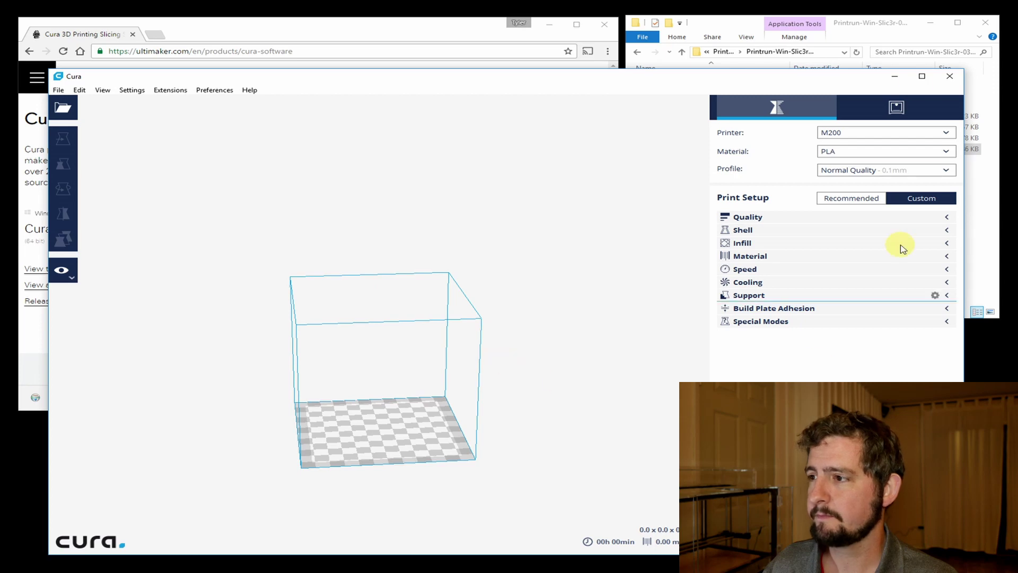
click(857, 133)
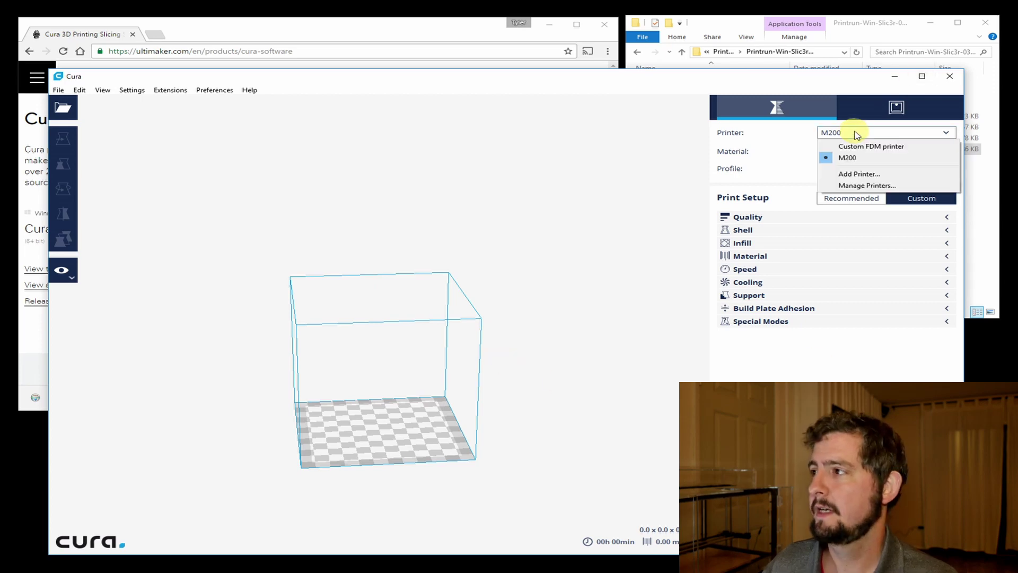
click(857, 158)
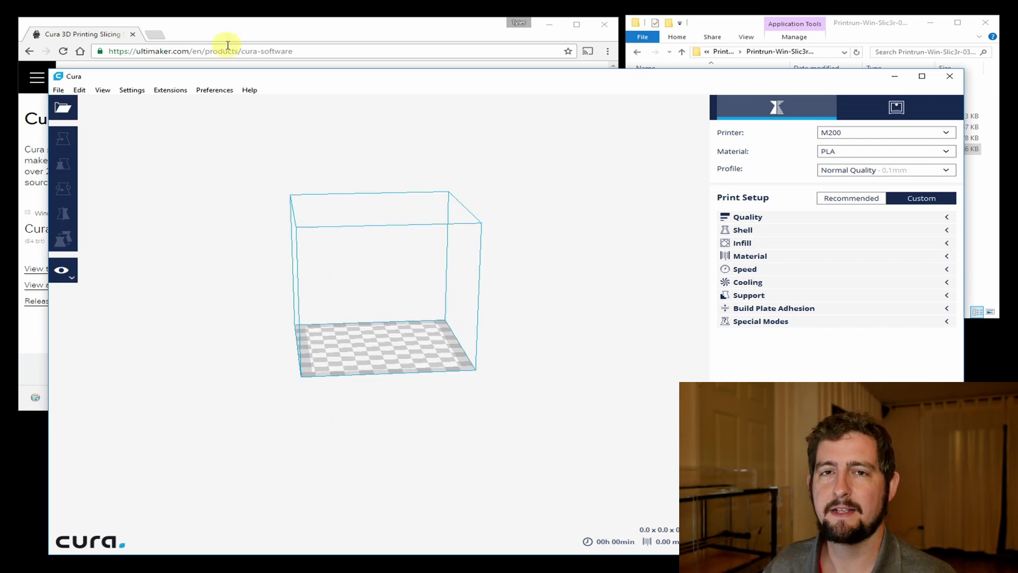
click(228, 37)
Go to thingiverse.com in a new Chrome tab
click(155, 35)
text(thingiverse.com)
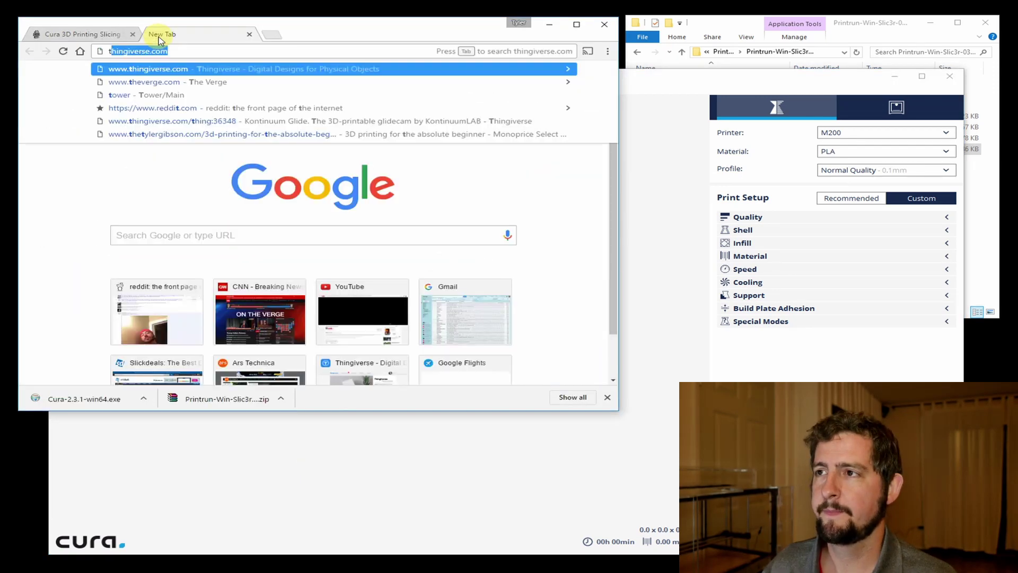
key(Return)
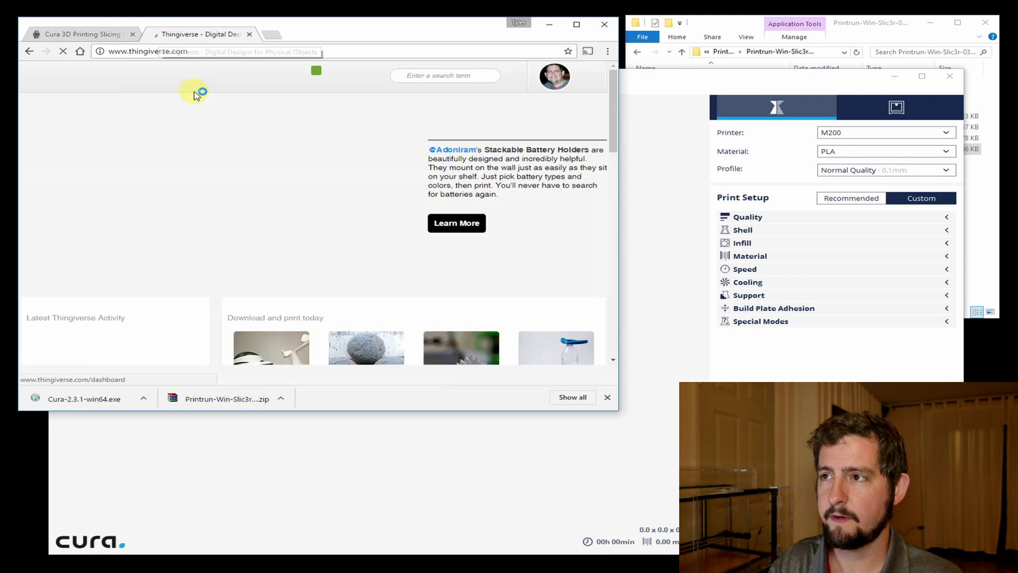
Search 'select mini spacer' and download all files of the Monoprice Select Mini Glass Bed Spacer
click(445, 77)
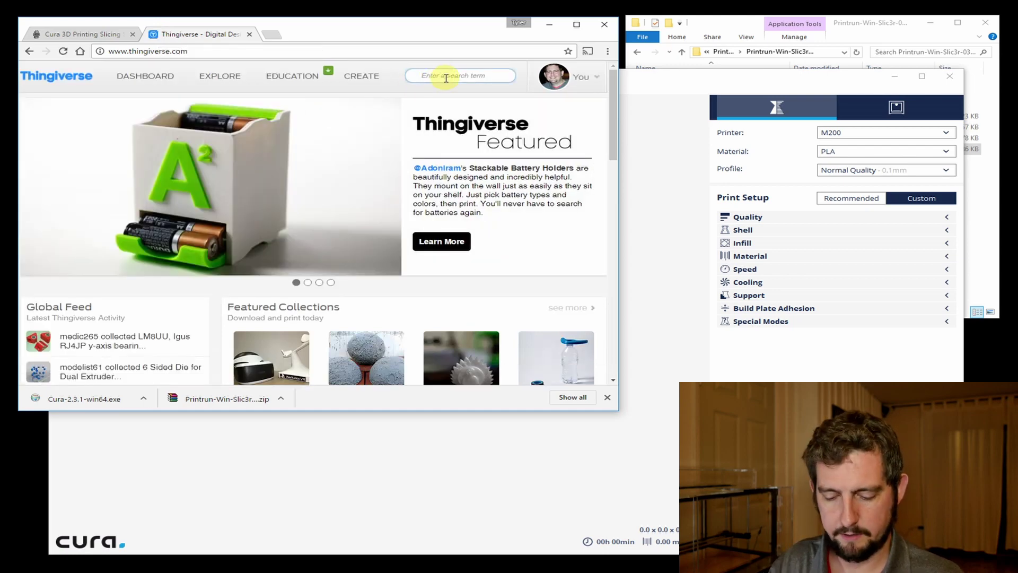
text(select mini)
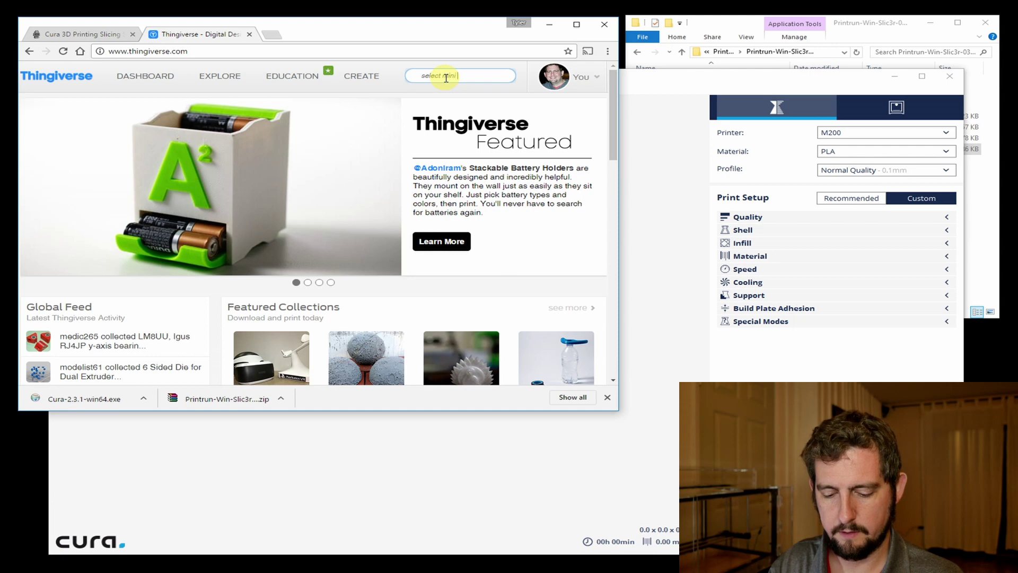
text( spacer)
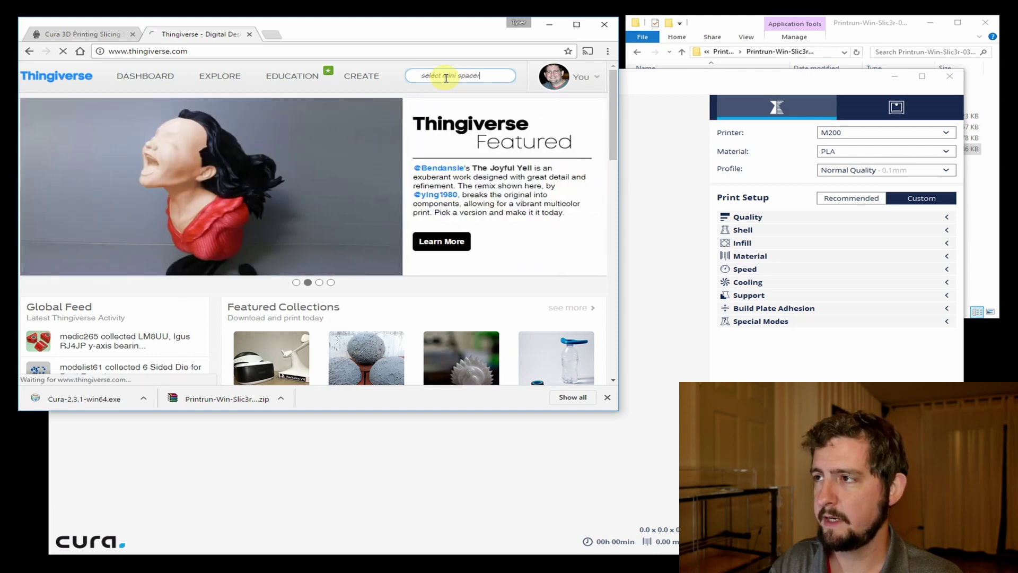
key(Return)
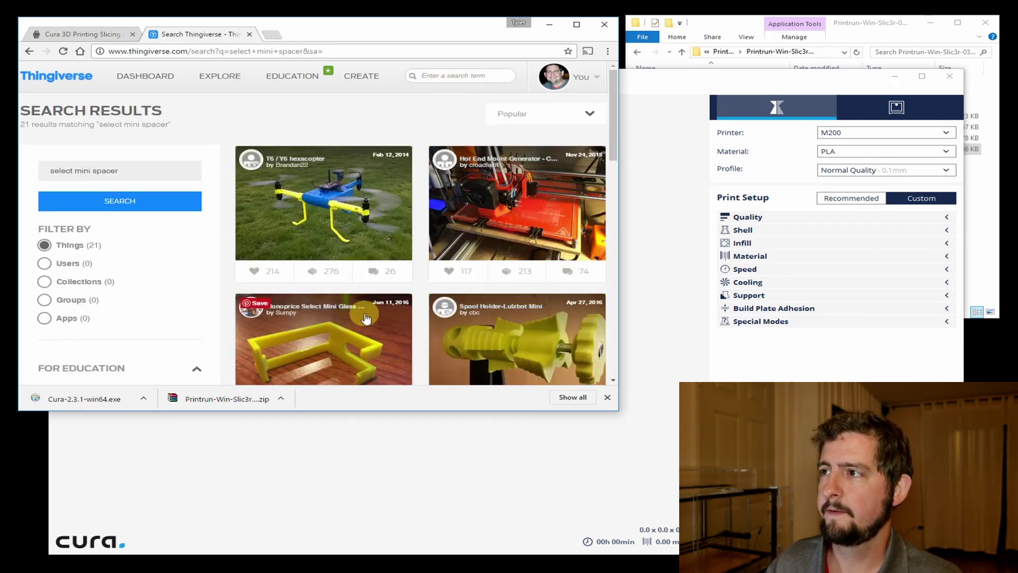
scroll(361, 313, down, 1)
click(354, 312)
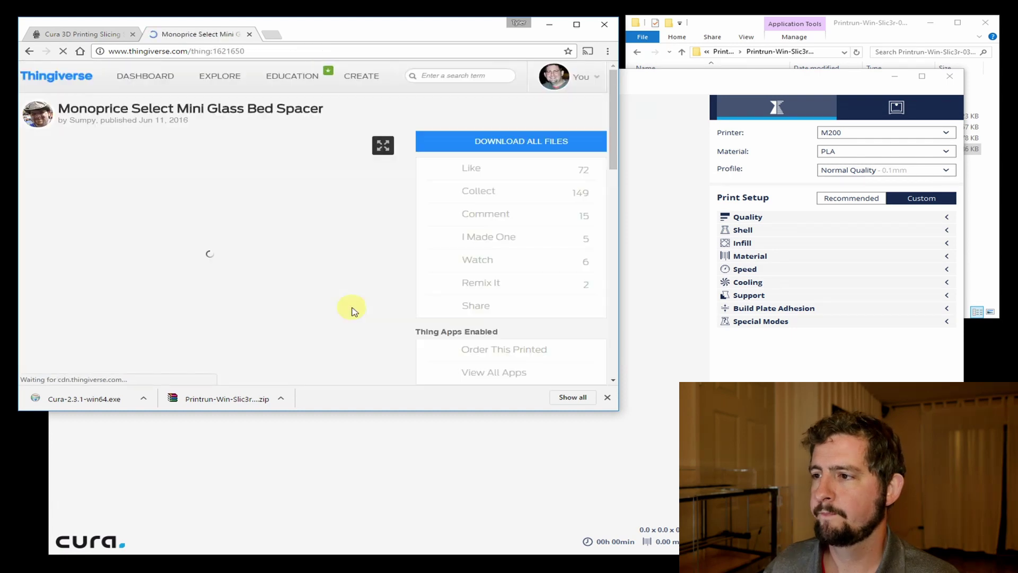
scroll(216, 175, down, 1)
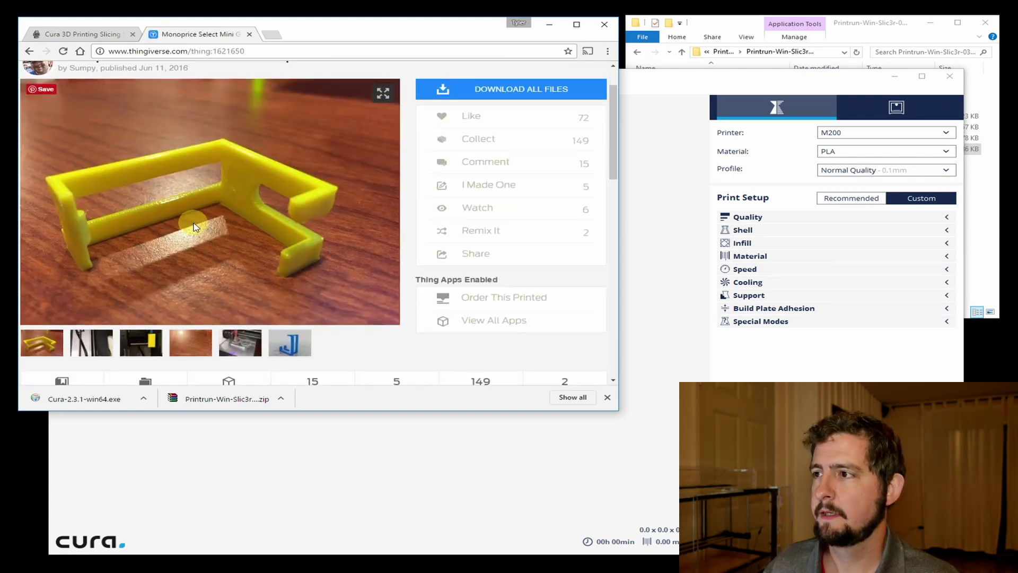
click(525, 94)
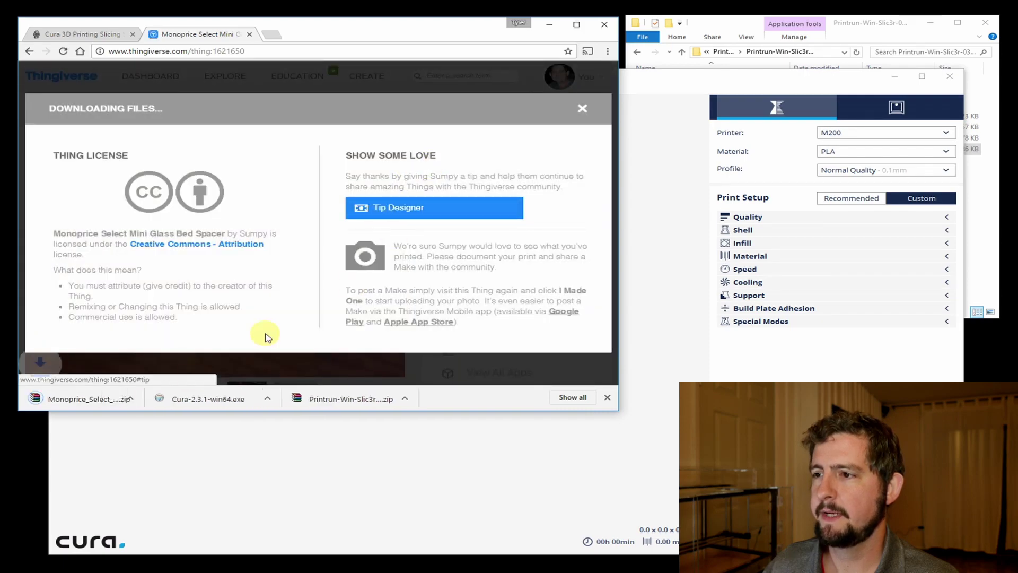
click(985, 245)
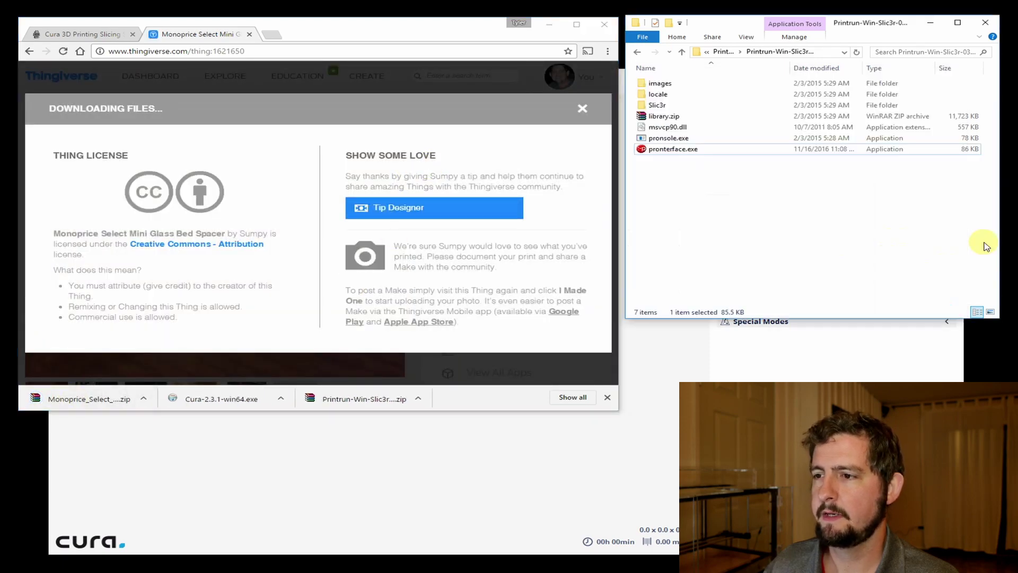
Extract the spacer zip in Downloads and open its files folder containing mp_select_mini_glass_spacer.stl
click(719, 51)
click(717, 51)
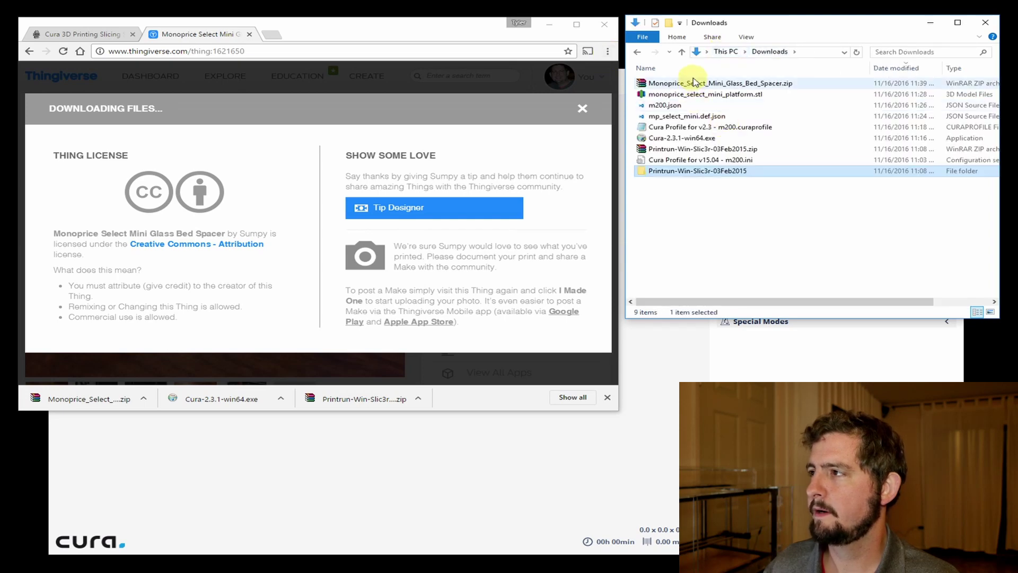
click(696, 84)
right_click(697, 84)
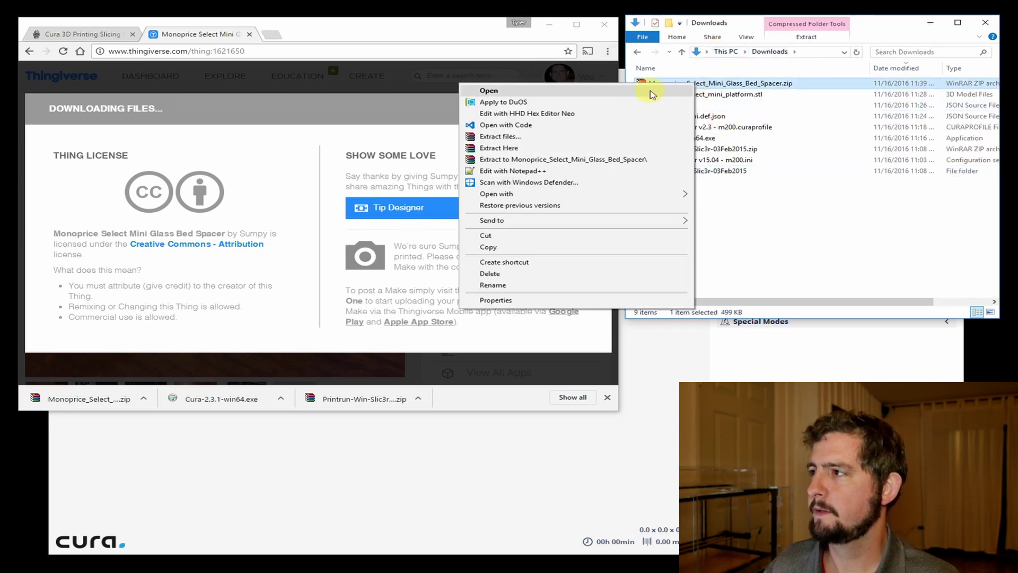
click(615, 157)
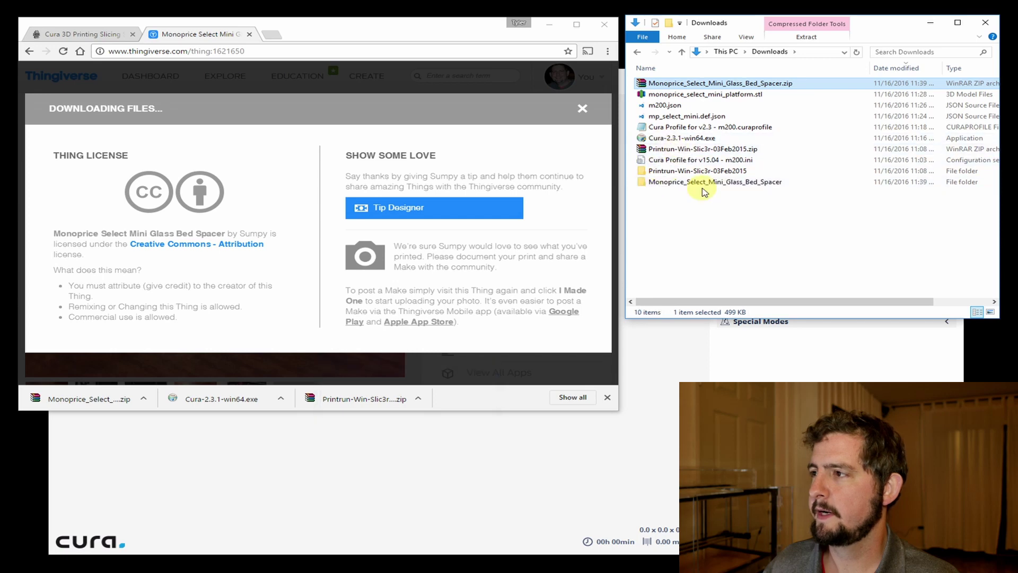
double_click(703, 183)
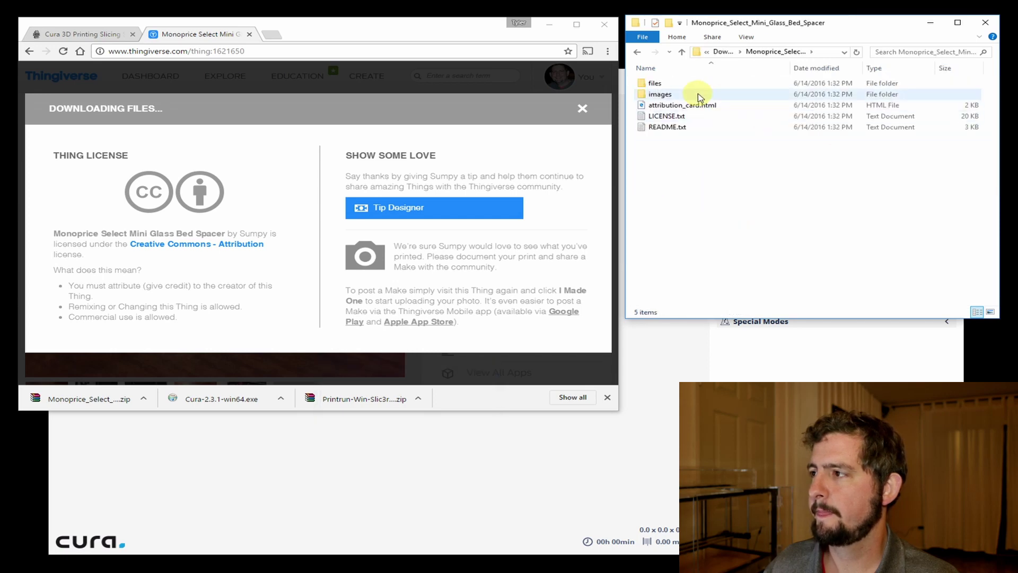
double_click(656, 84)
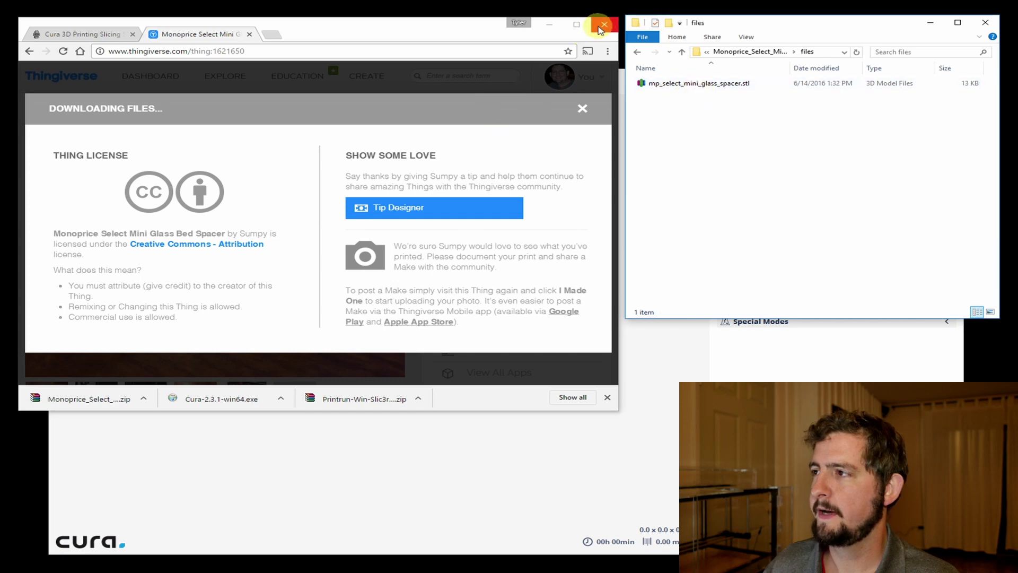
click(673, 406)
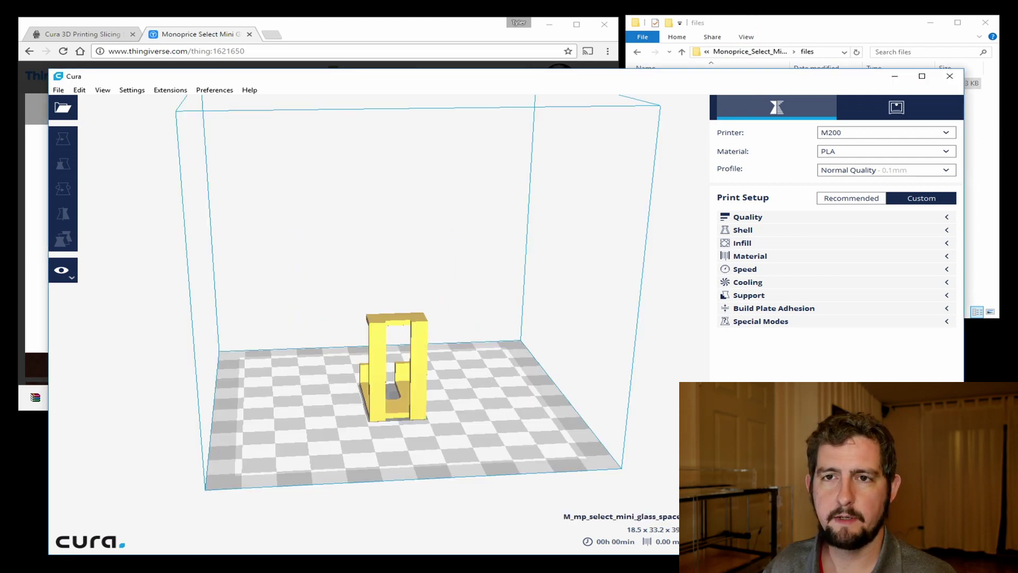
click(409, 380)
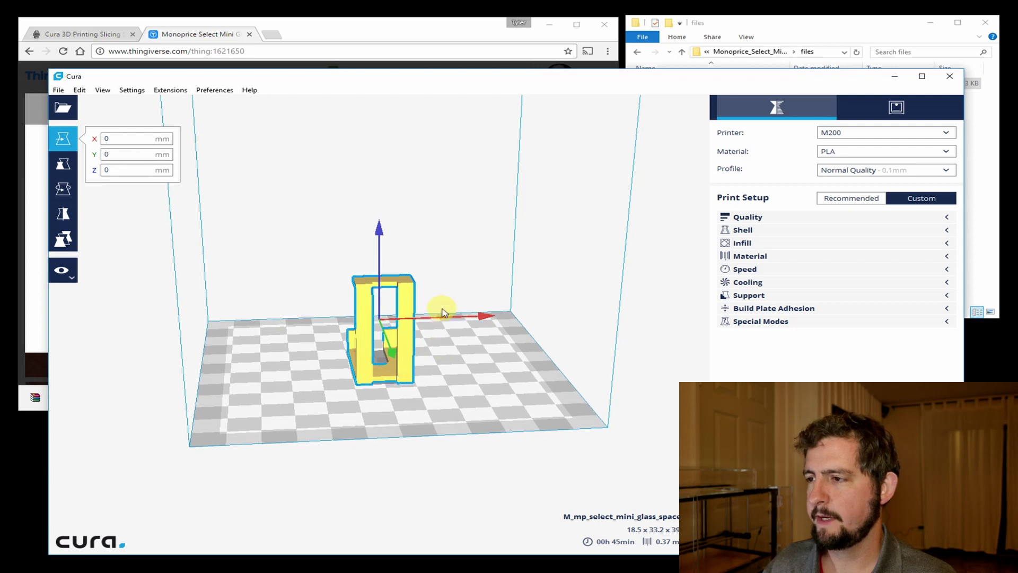
click(343, 389)
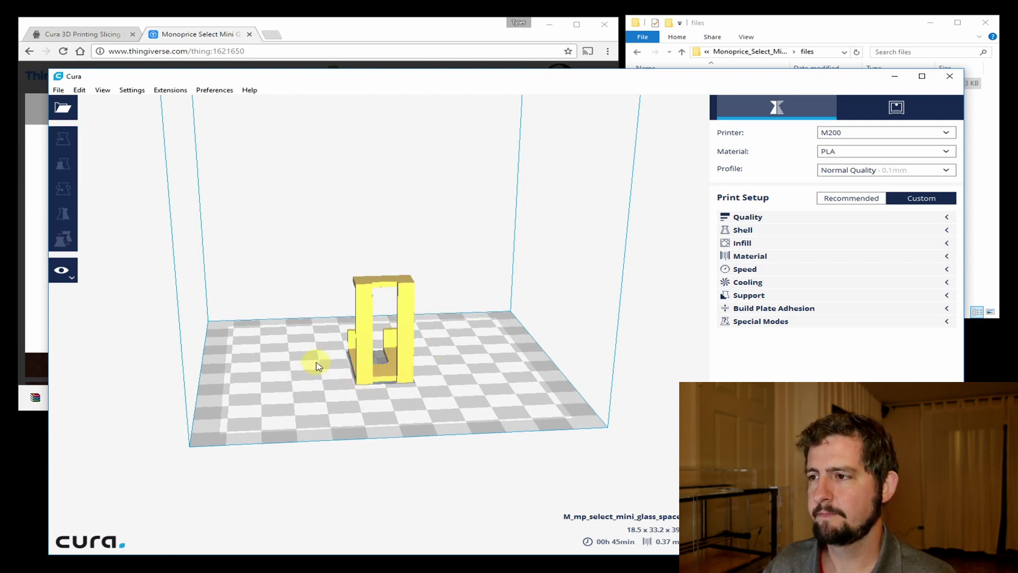
right_drag(317, 366, 445, 386)
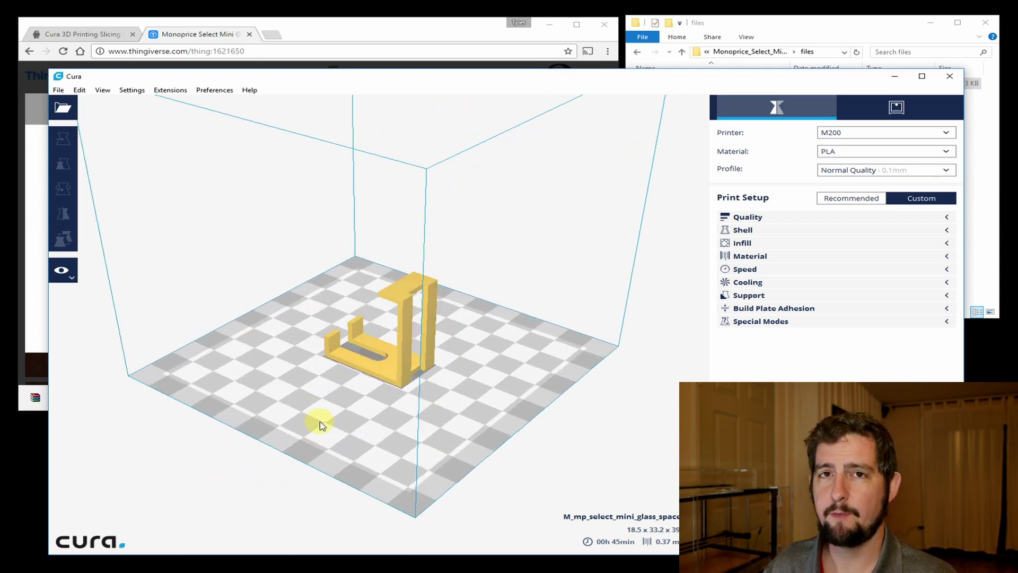
click(378, 351)
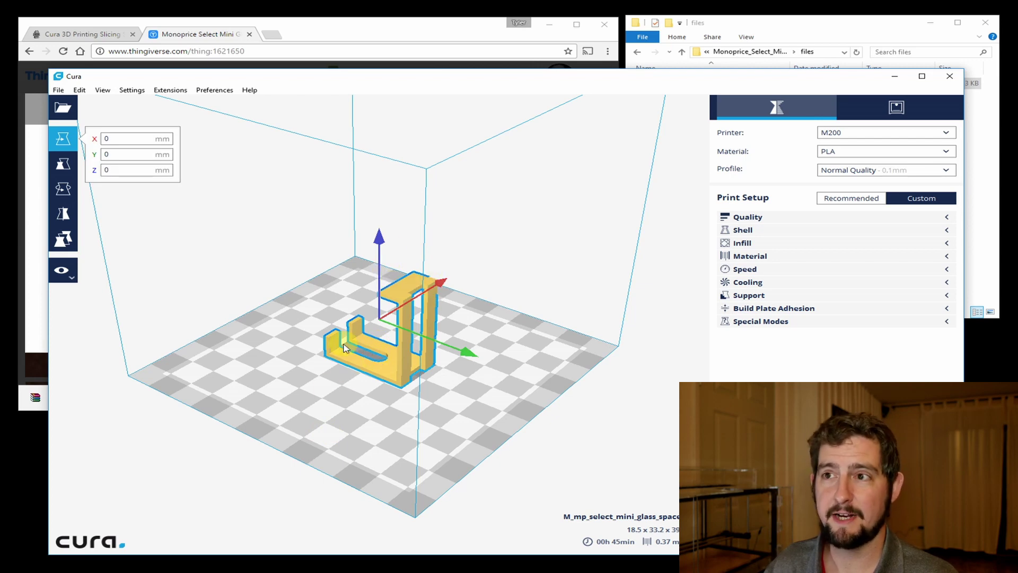
right_drag(293, 371, 352, 373)
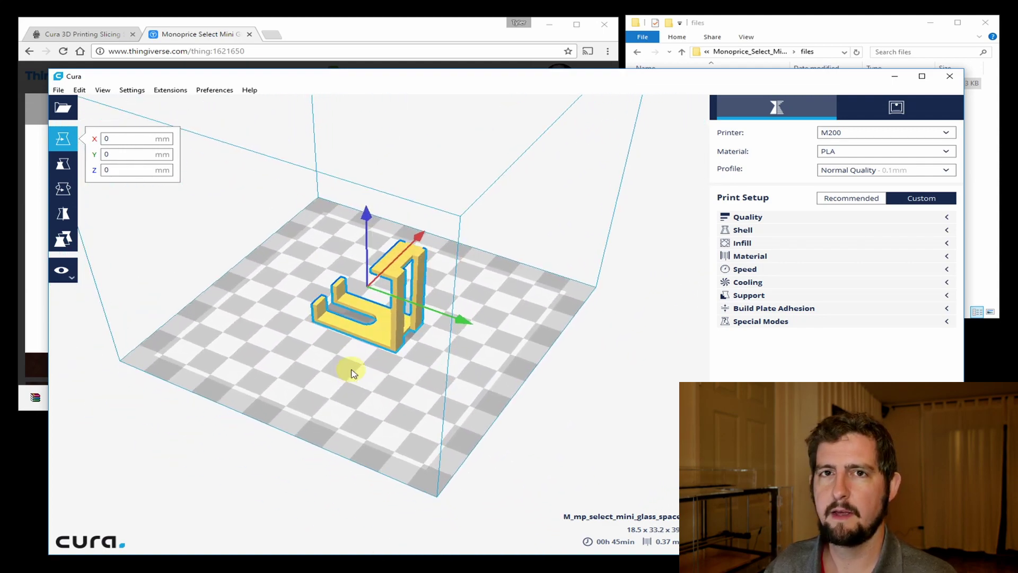
right_drag(402, 411, 232, 406)
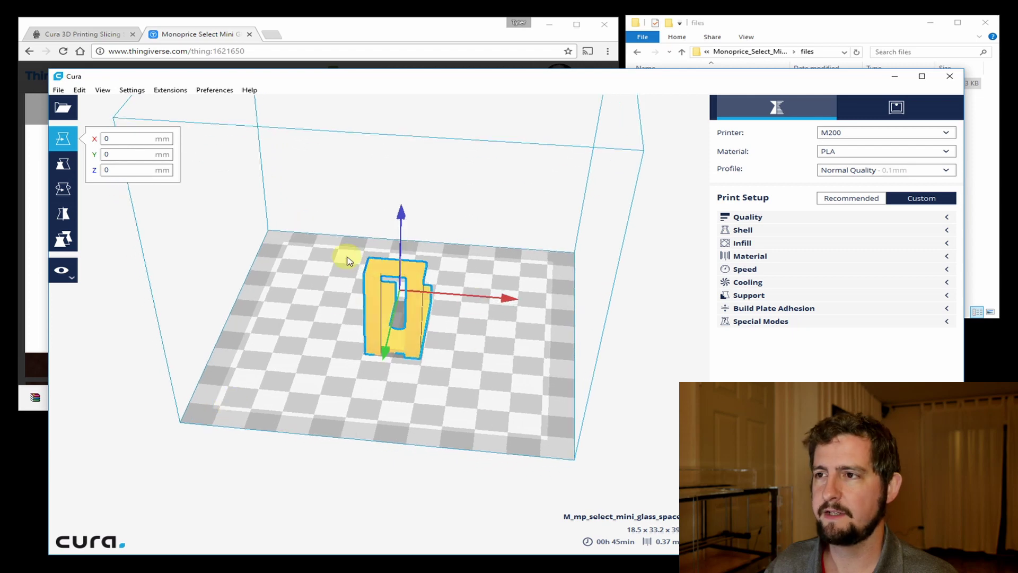
Rotate the spacer -90° to lie flat on its side, cutting the estimate to 31 minutes
click(64, 195)
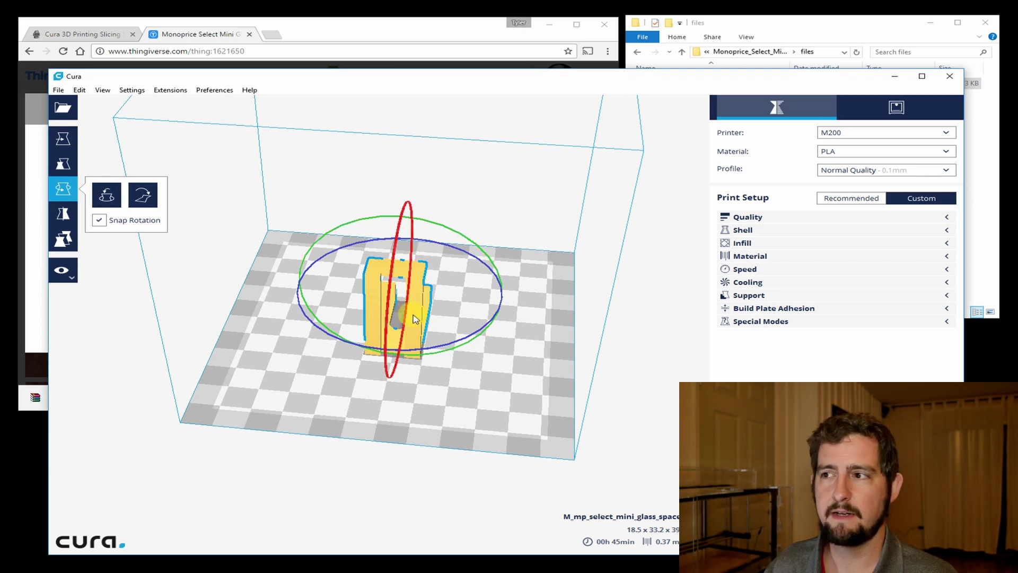
drag(445, 232, 539, 381)
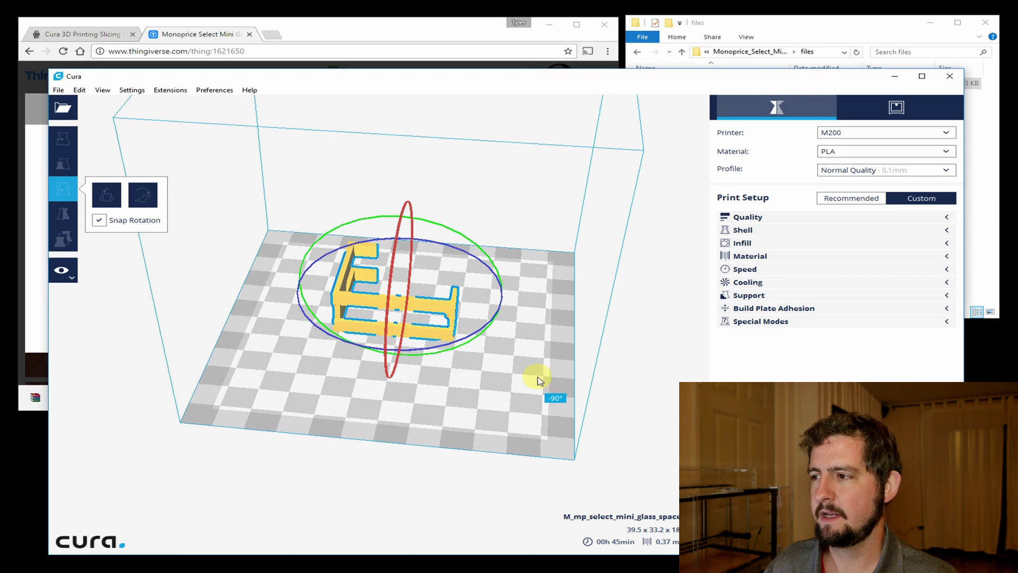
drag(539, 381, 539, 379)
click(500, 400)
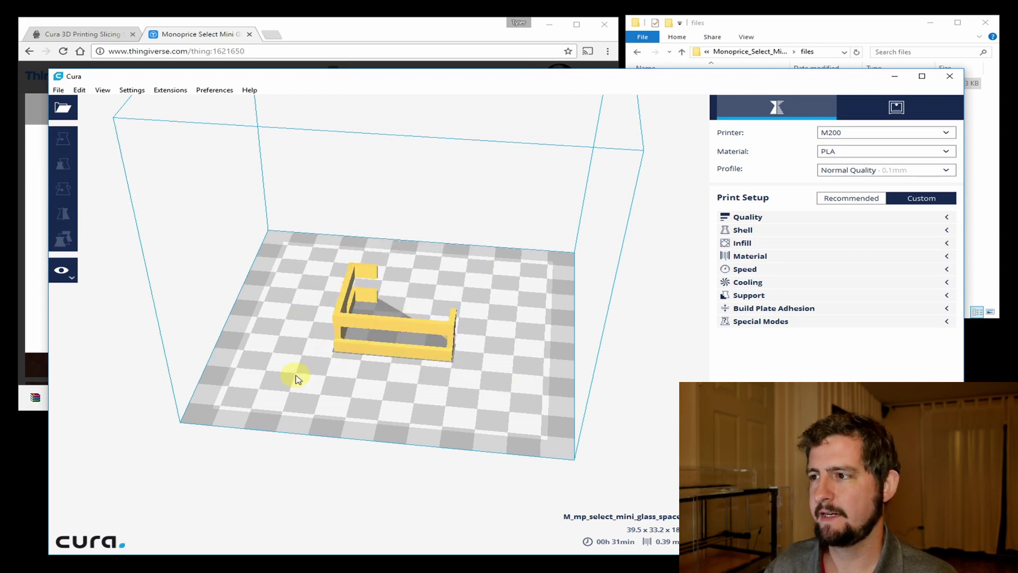
right_drag(345, 382, 482, 411)
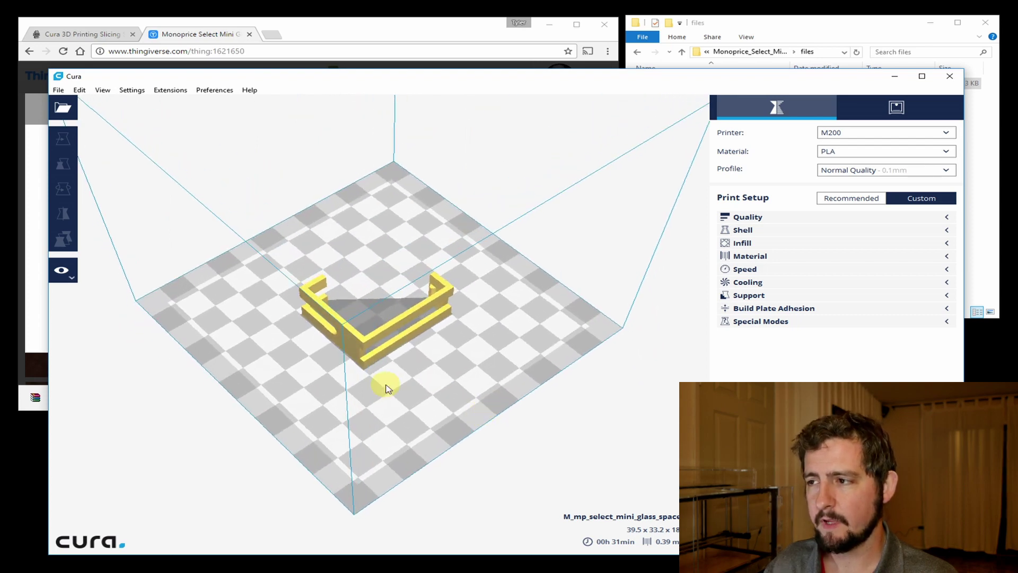
scroll(385, 388, up, 2)
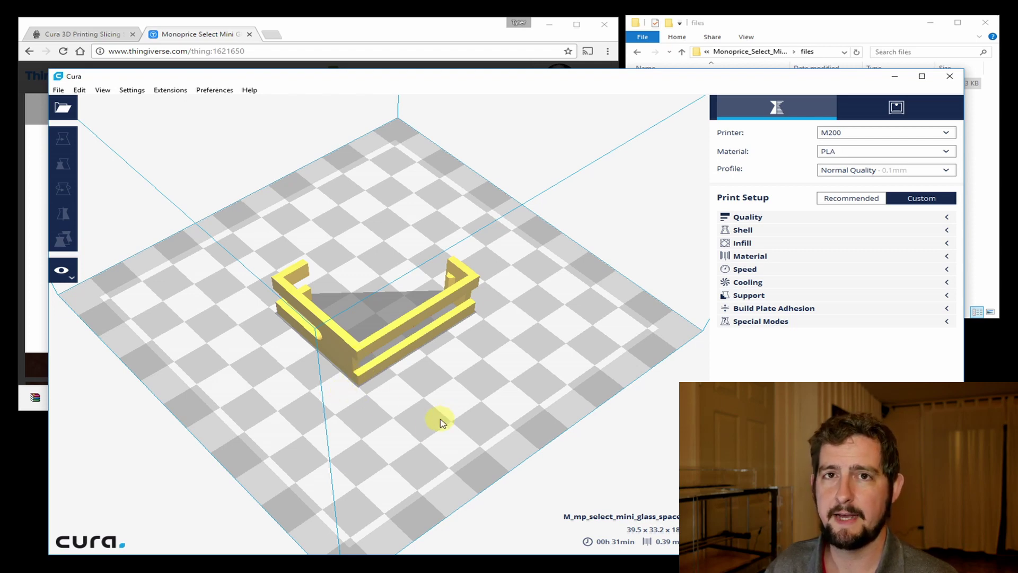
right_drag(435, 418, 409, 393)
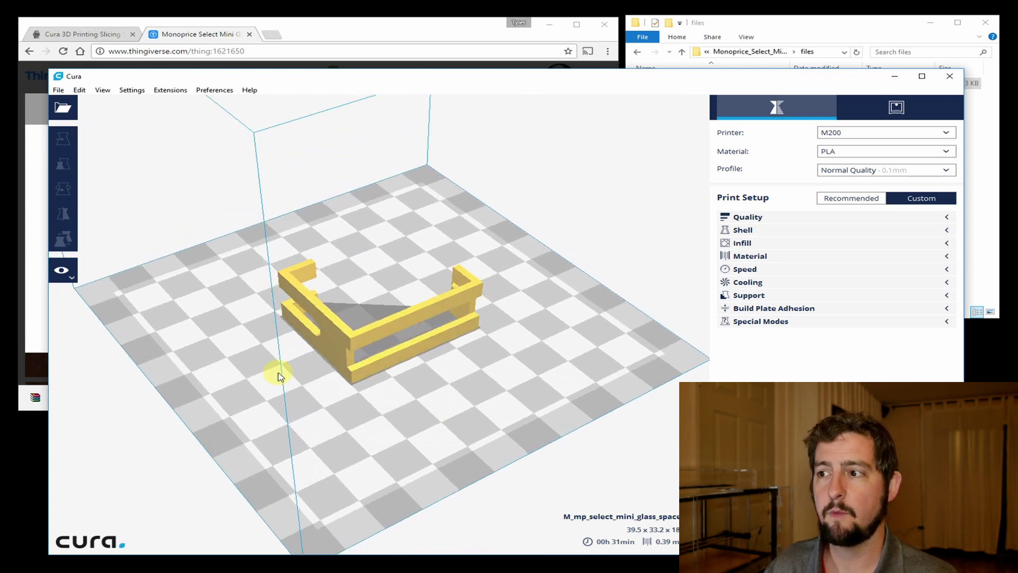
click(60, 274)
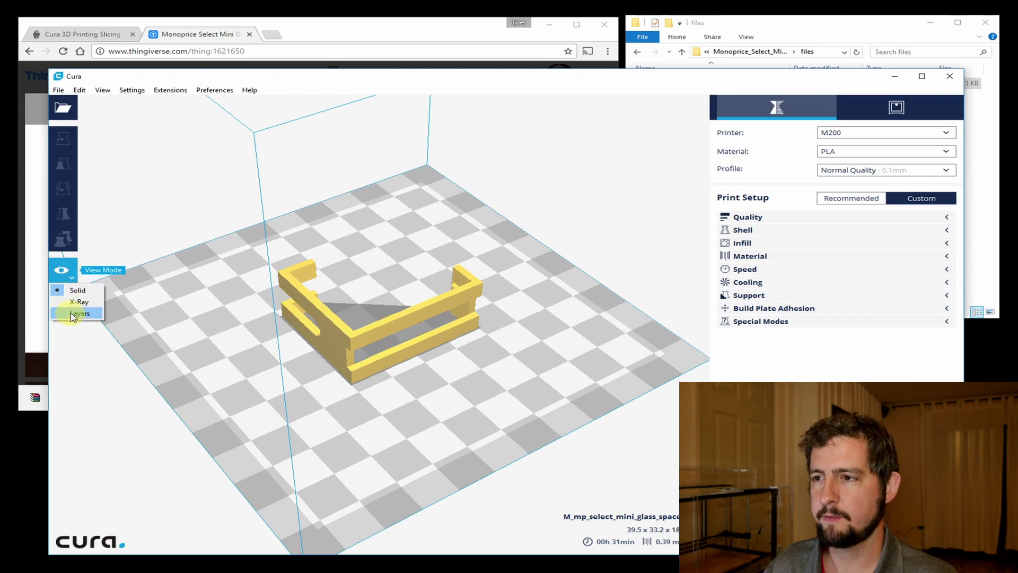
click(74, 314)
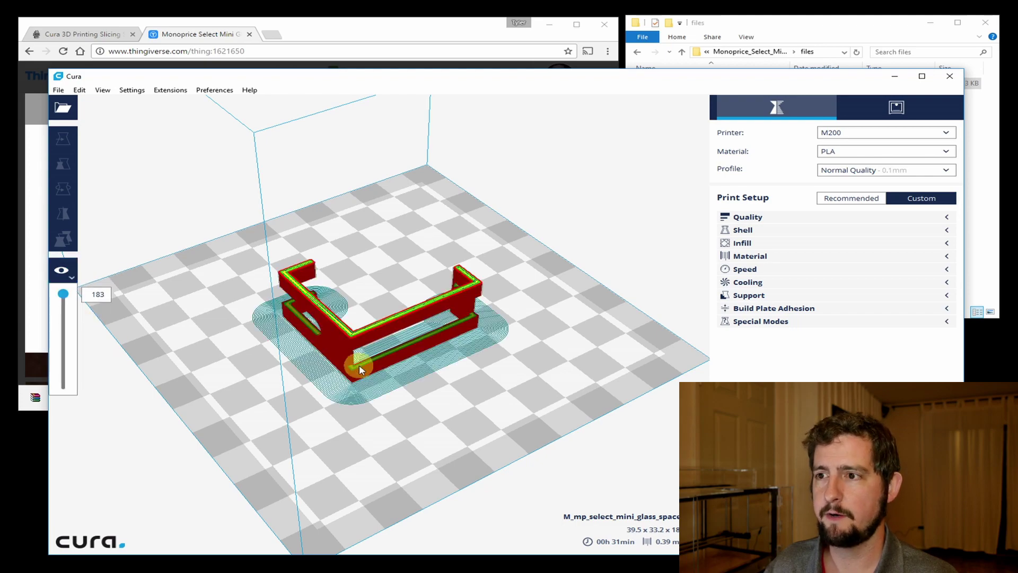
click(358, 364)
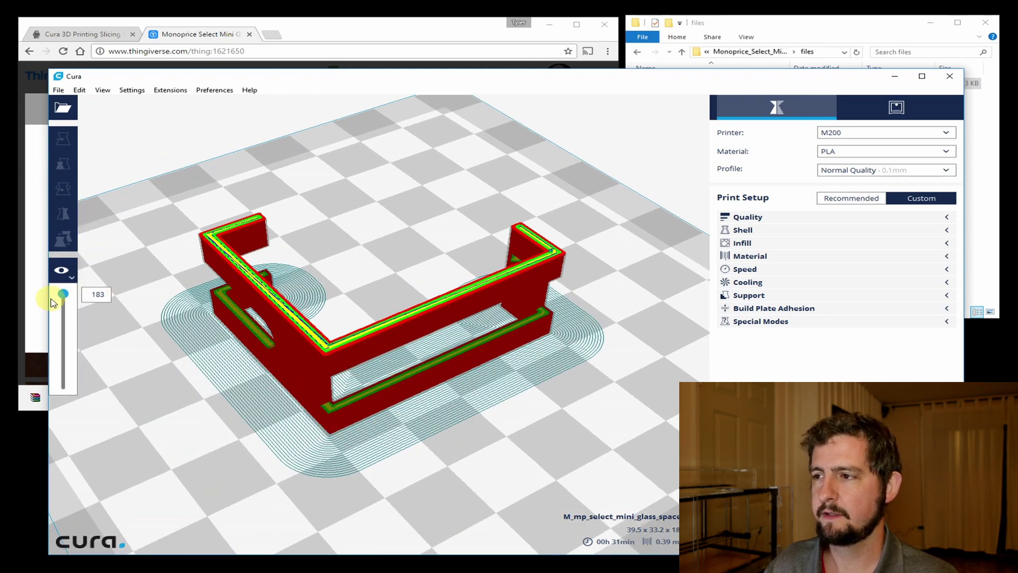
drag(63, 295, 87, 283)
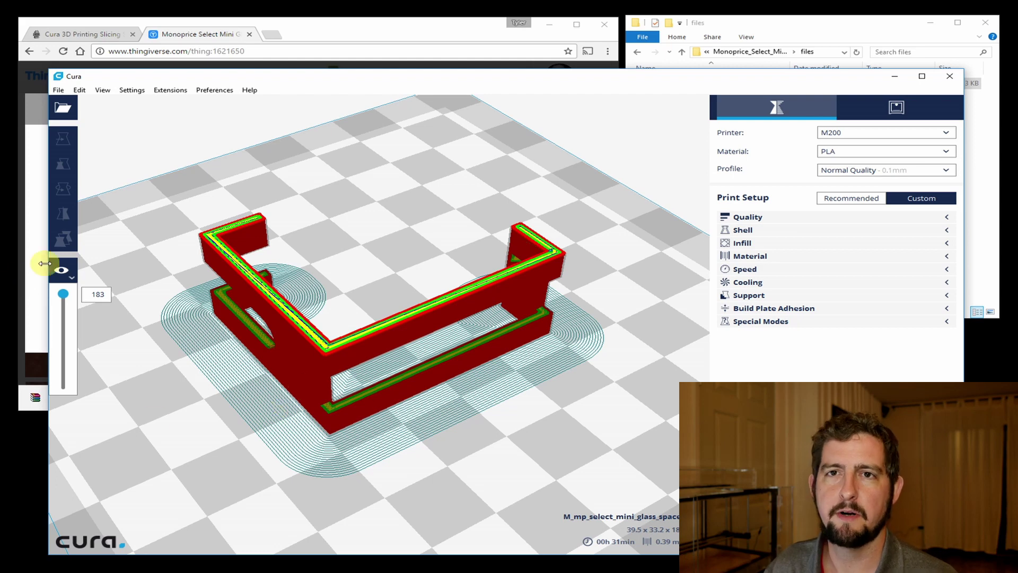
click(61, 271)
click(78, 290)
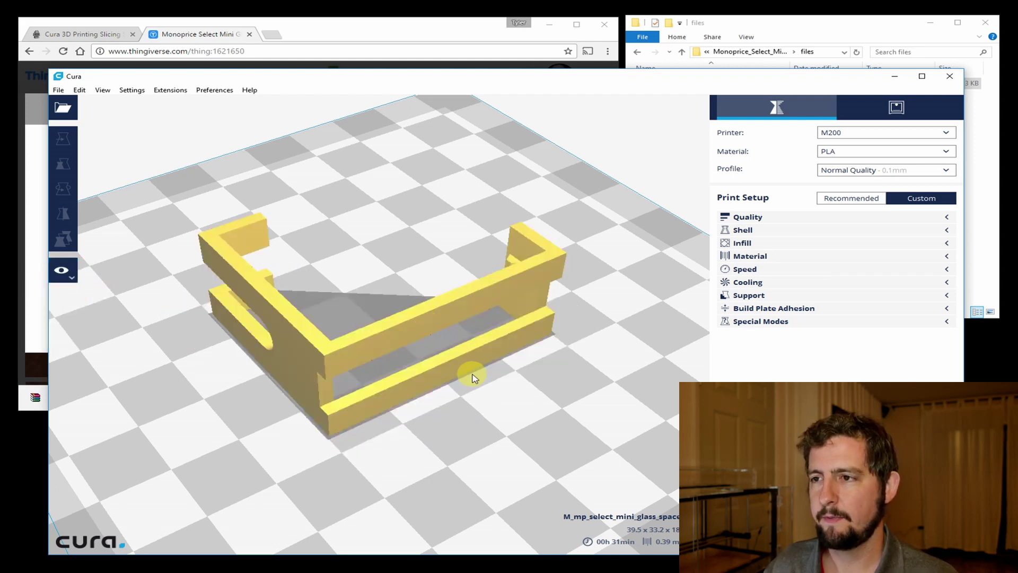
Enable support generation with Everywhere placement
right_drag(447, 423, 439, 382)
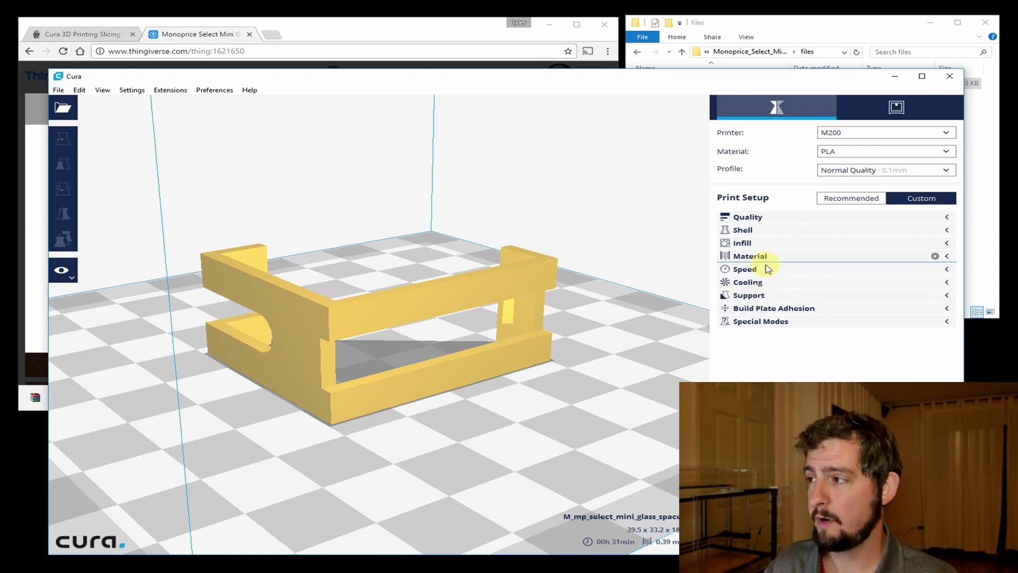
click(750, 296)
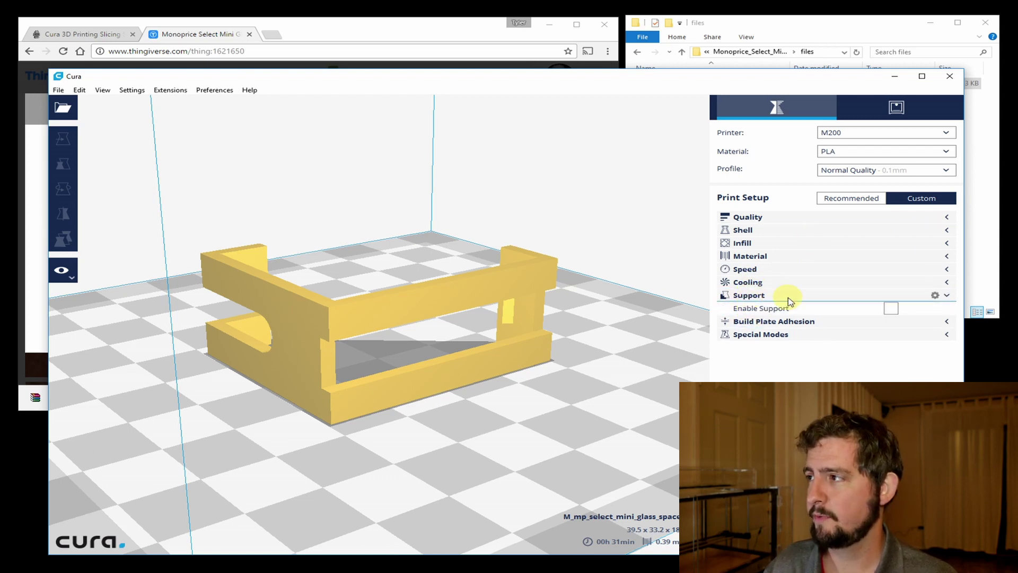
click(891, 309)
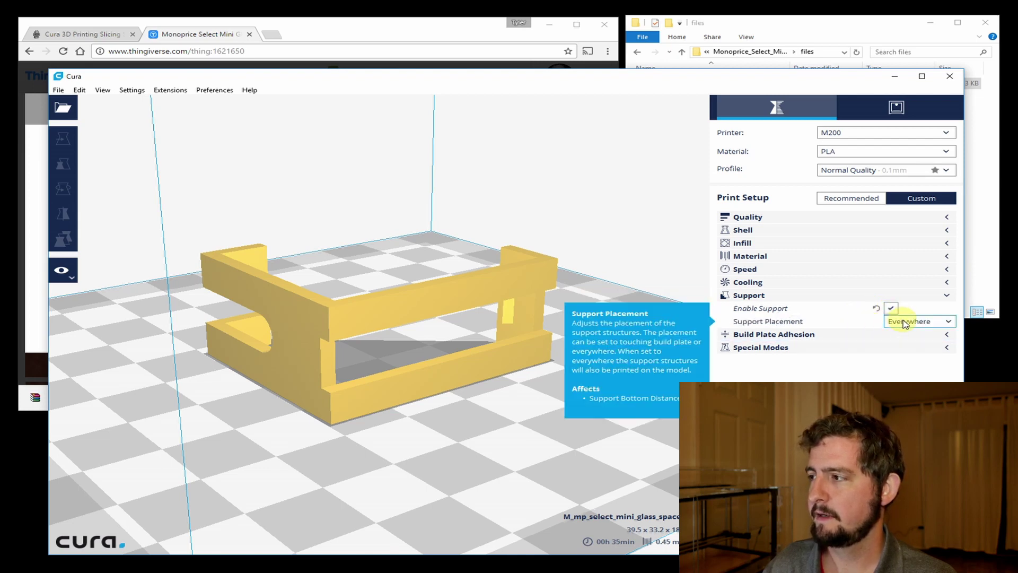
Switch to Layers view and inspect the cyan supports and skirt around the spacer
click(62, 275)
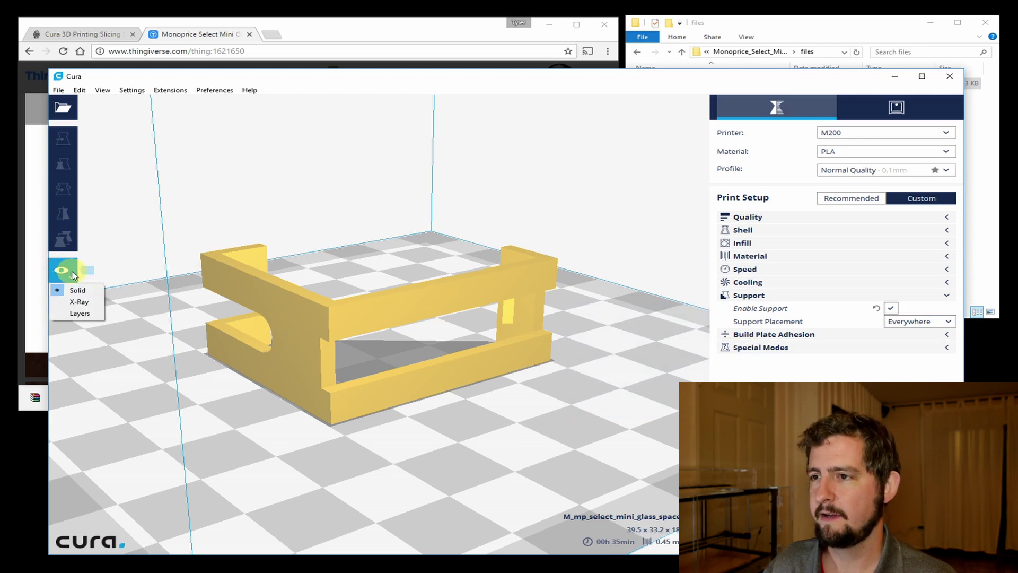
click(78, 314)
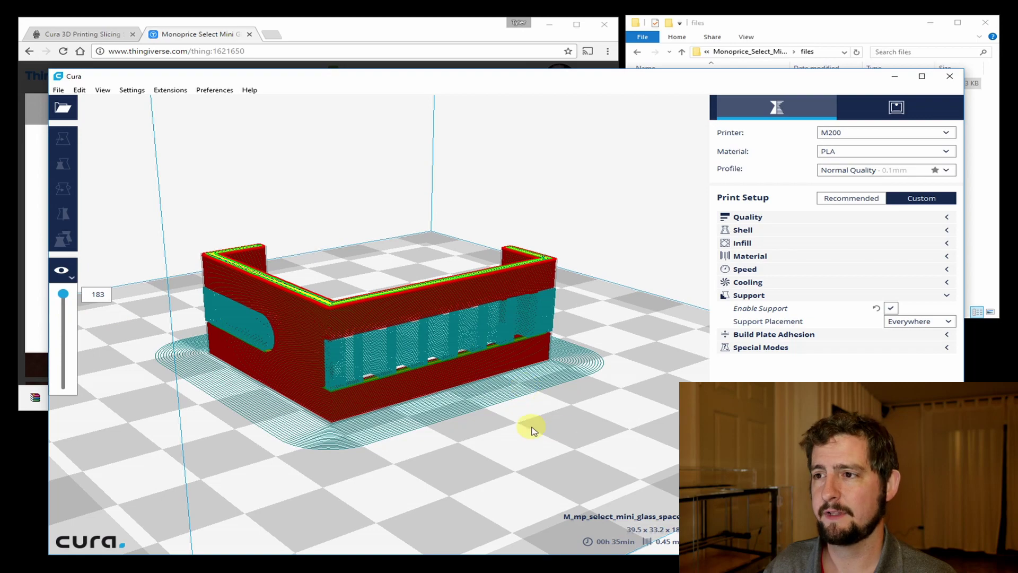
right_drag(512, 425, 464, 384)
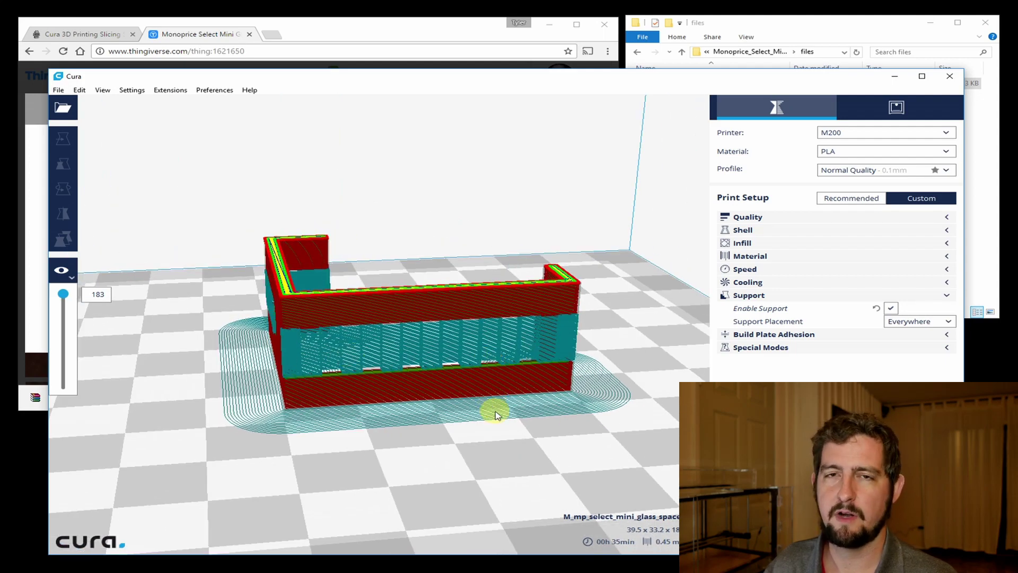
right_drag(496, 415, 557, 425)
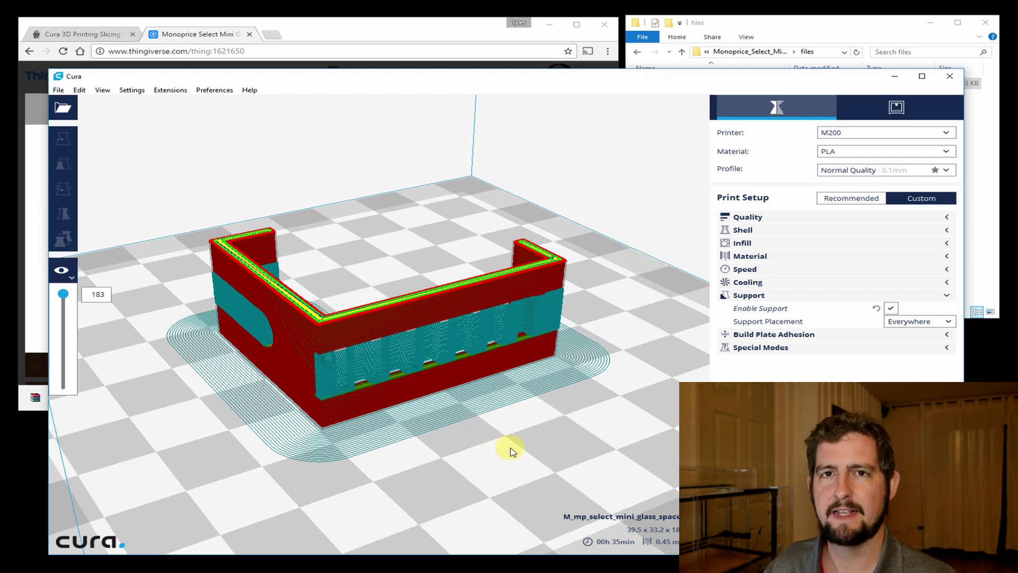
right_drag(512, 448, 500, 459)
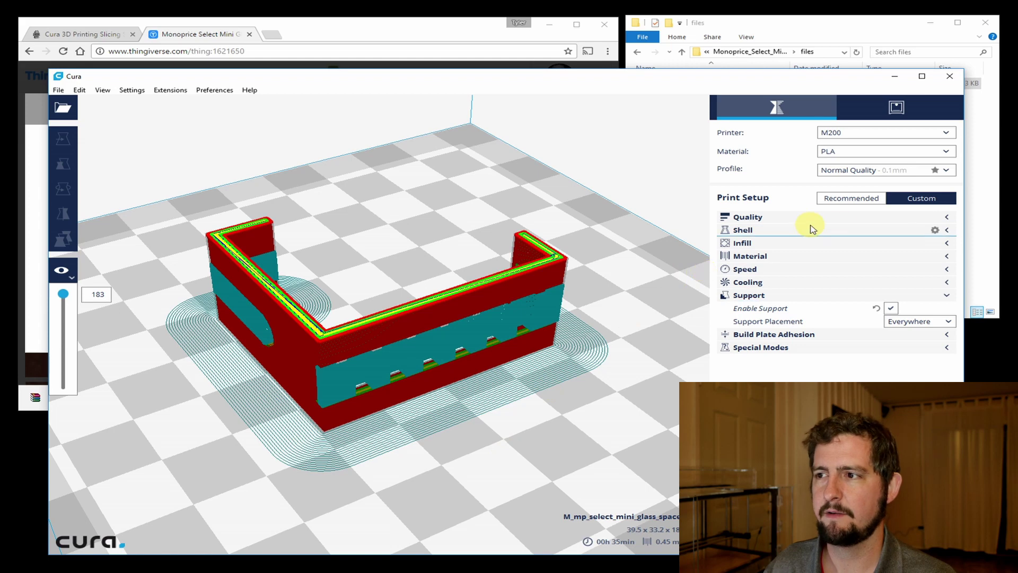
click(884, 217)
click(895, 229)
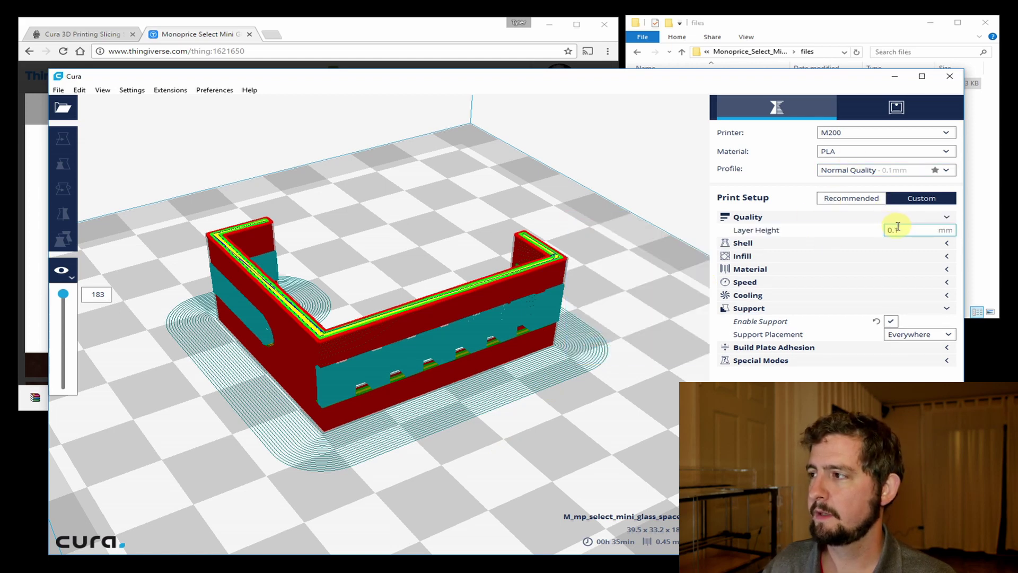
key(BackSpace)
text(2)
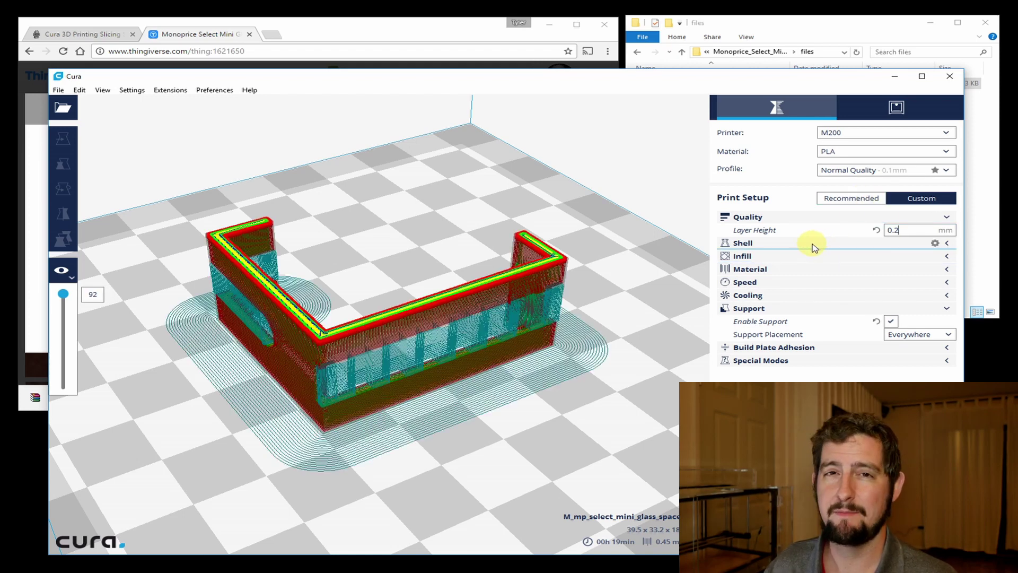
click(816, 245)
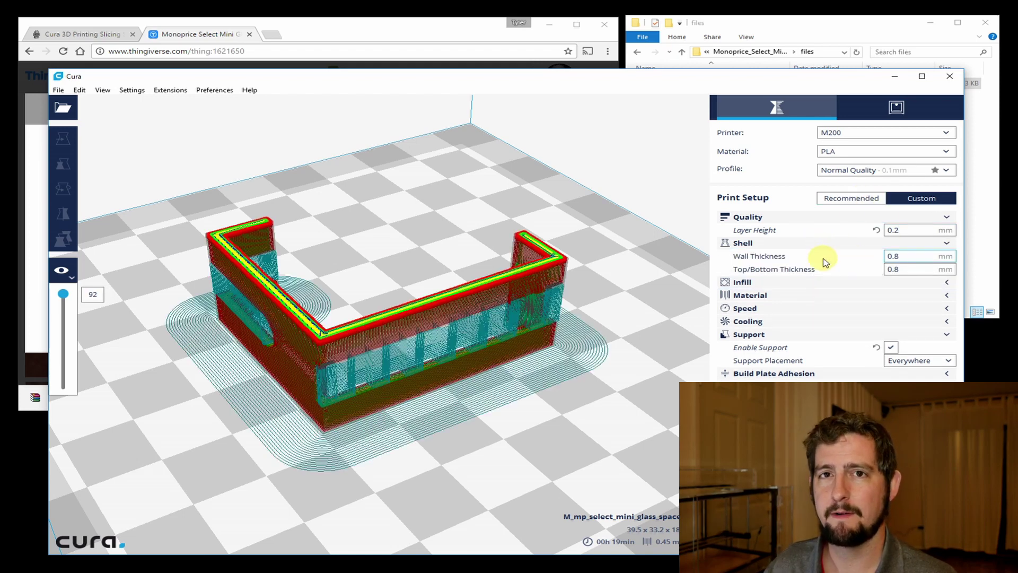
double_click(911, 256)
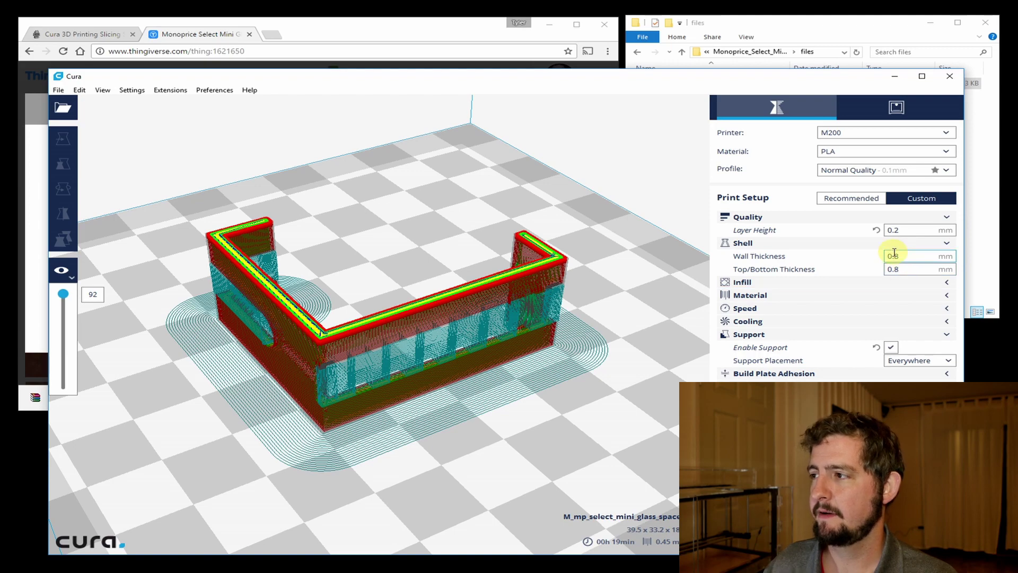
text(1)
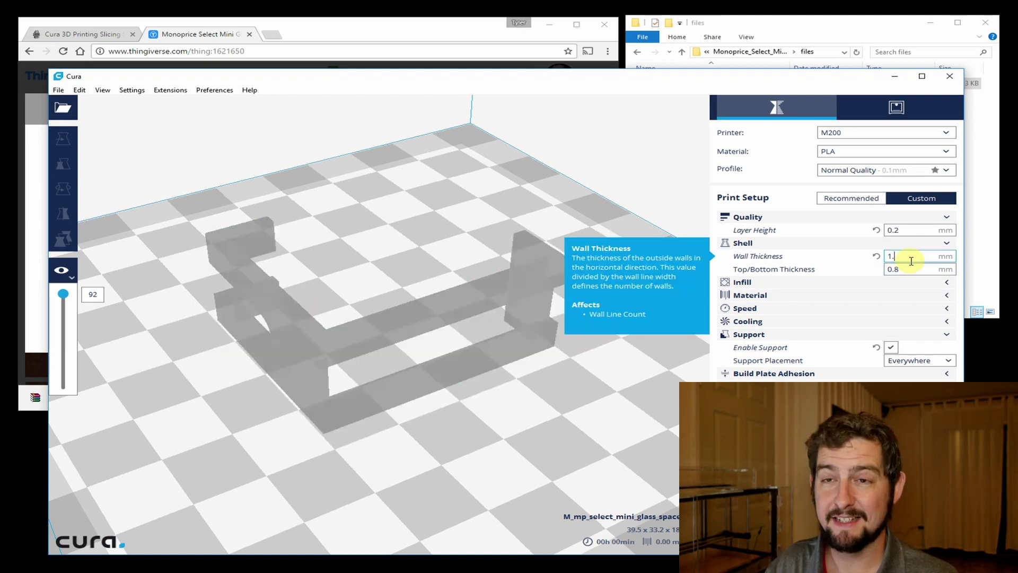
text(.2)
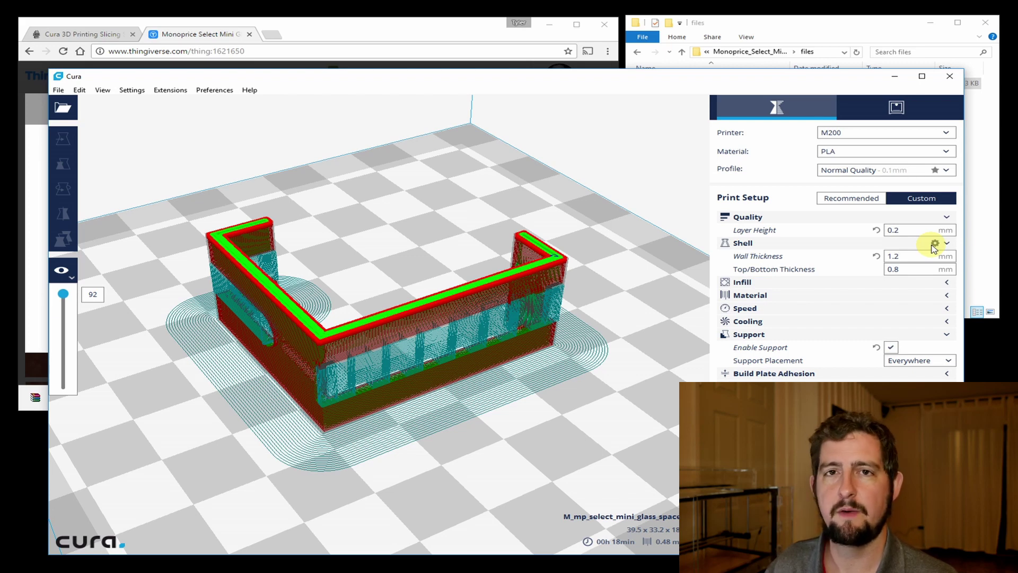
mouse_move(914, 257)
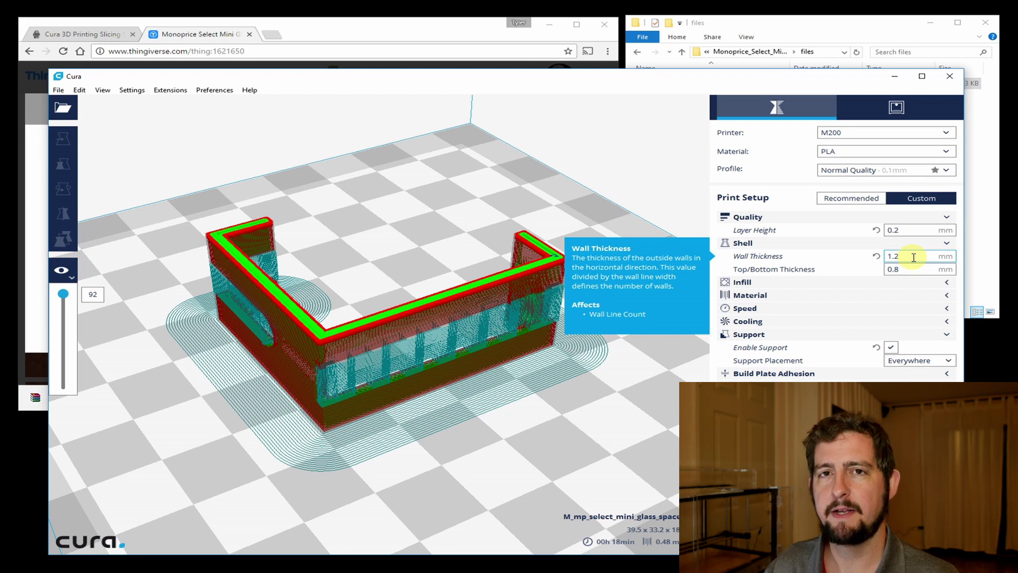
Set Infill Density to 50%
click(812, 282)
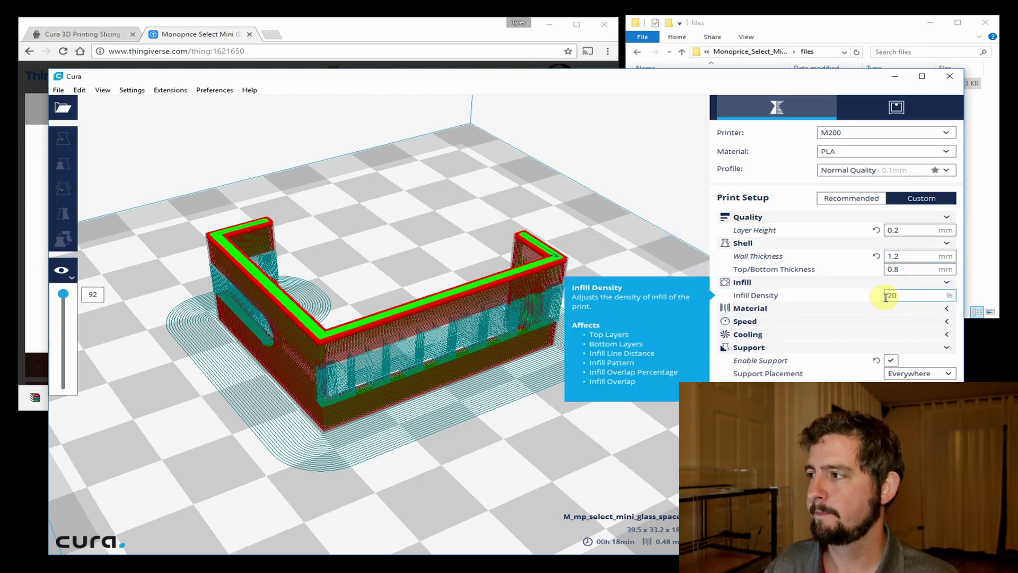
double_click(899, 295)
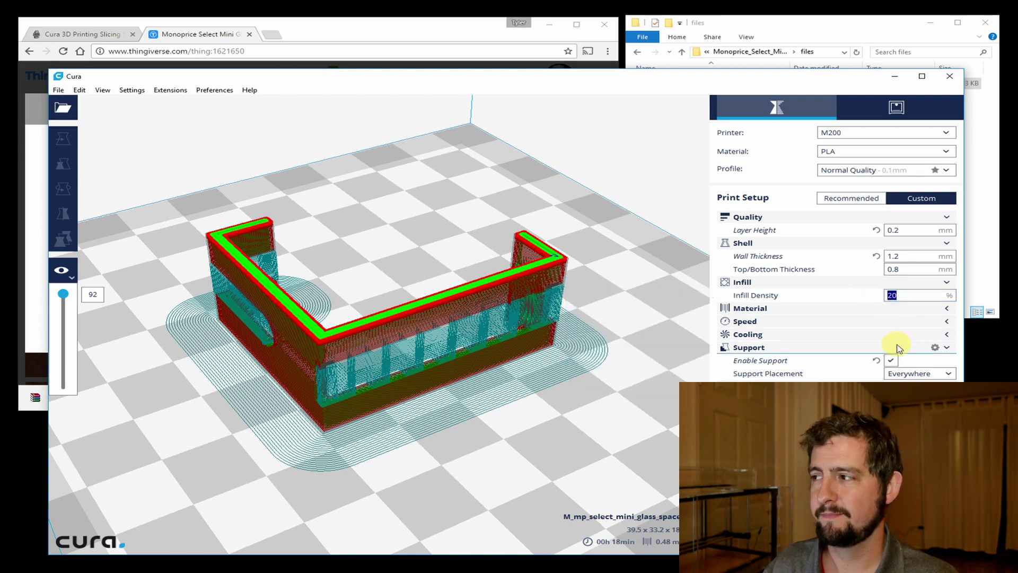
text(50)
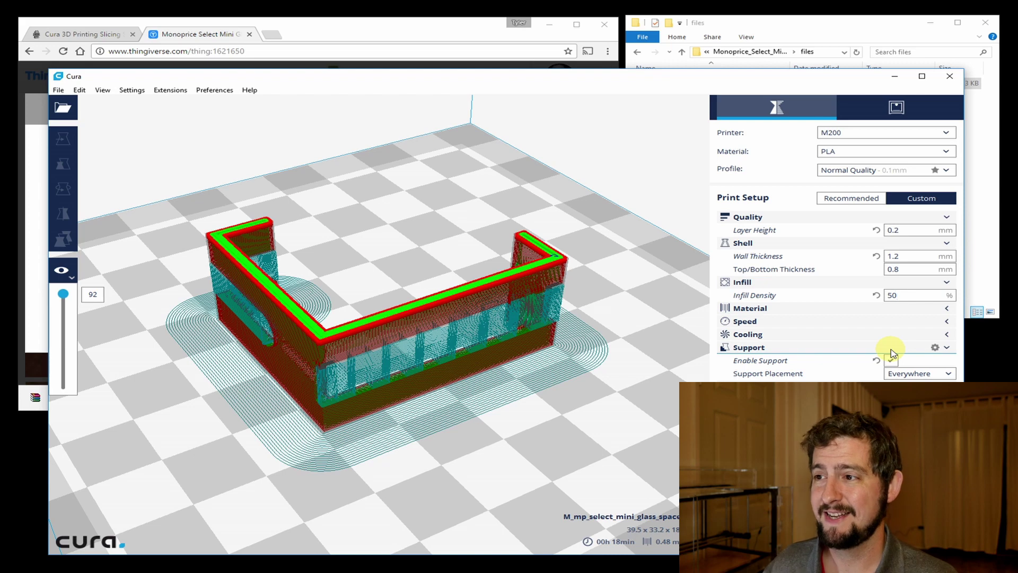
Change the filament Diameter from 2.85 to 1.75 mm
click(853, 314)
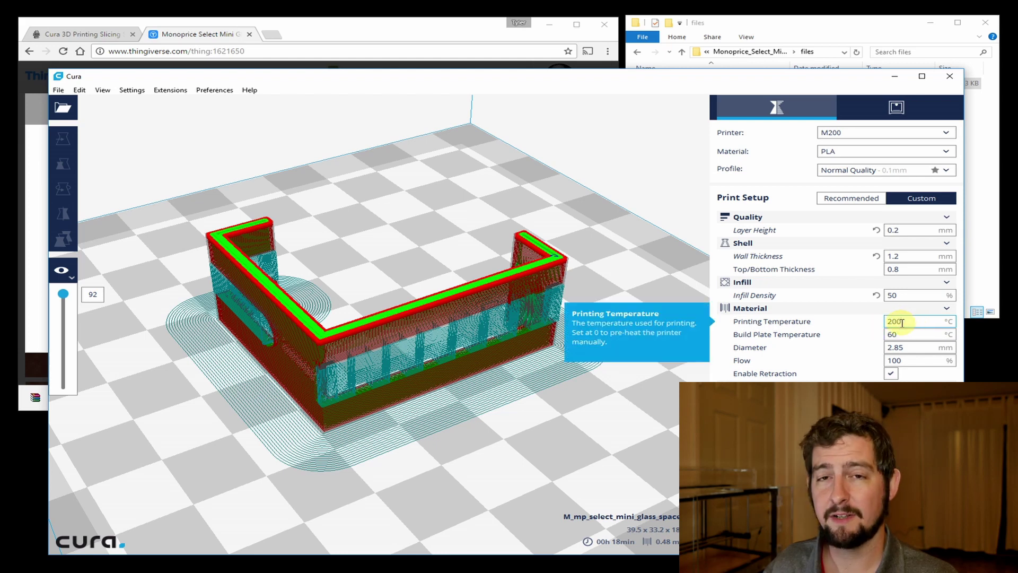
mouse_move(902, 338)
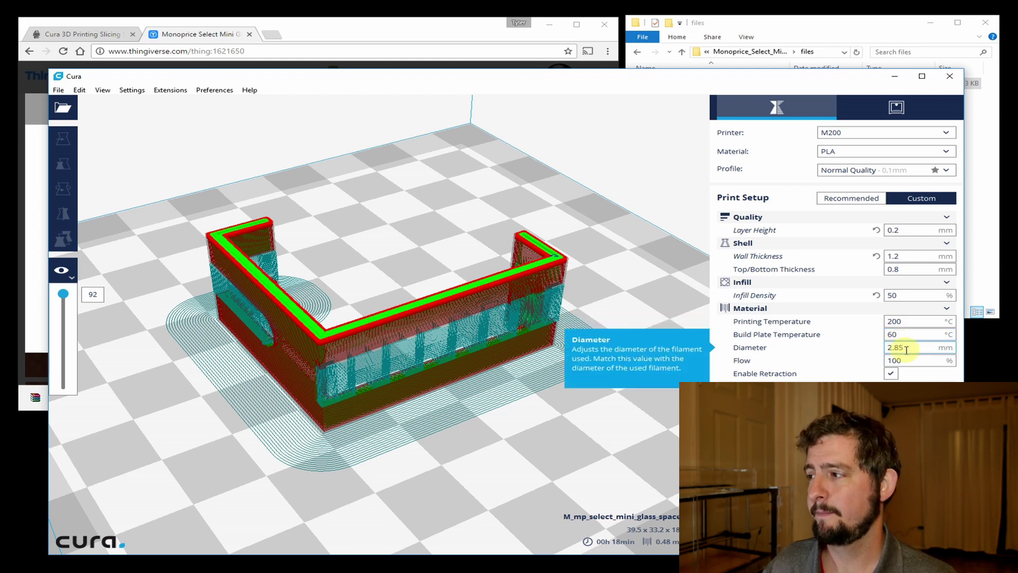
double_click(907, 350)
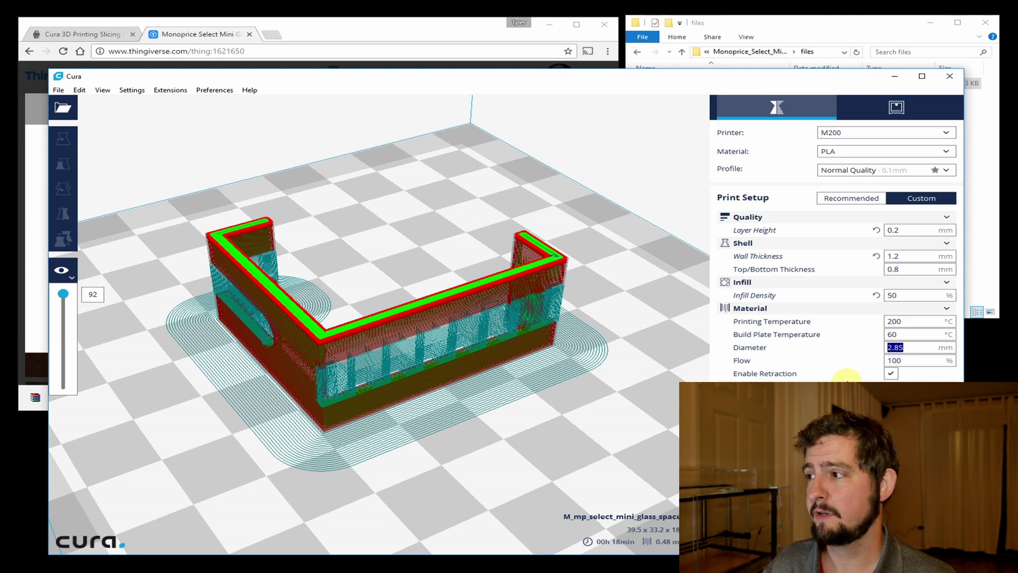
text(175)
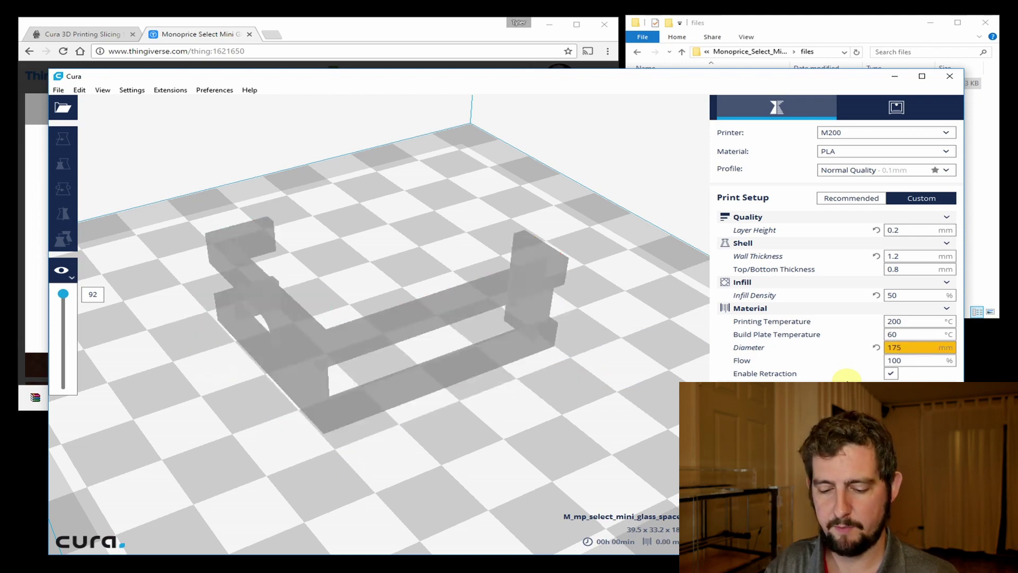
key(Left)
key(Left)
text(.)
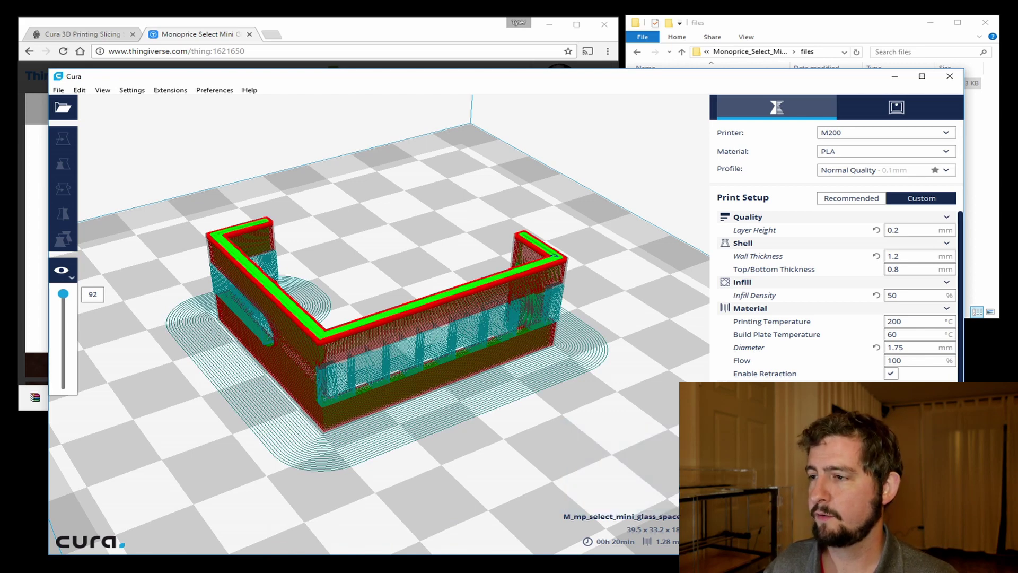
Scroll to Build Plate Adhesion and change its type from Skirt to Brim
scroll(838, 295, down, 1)
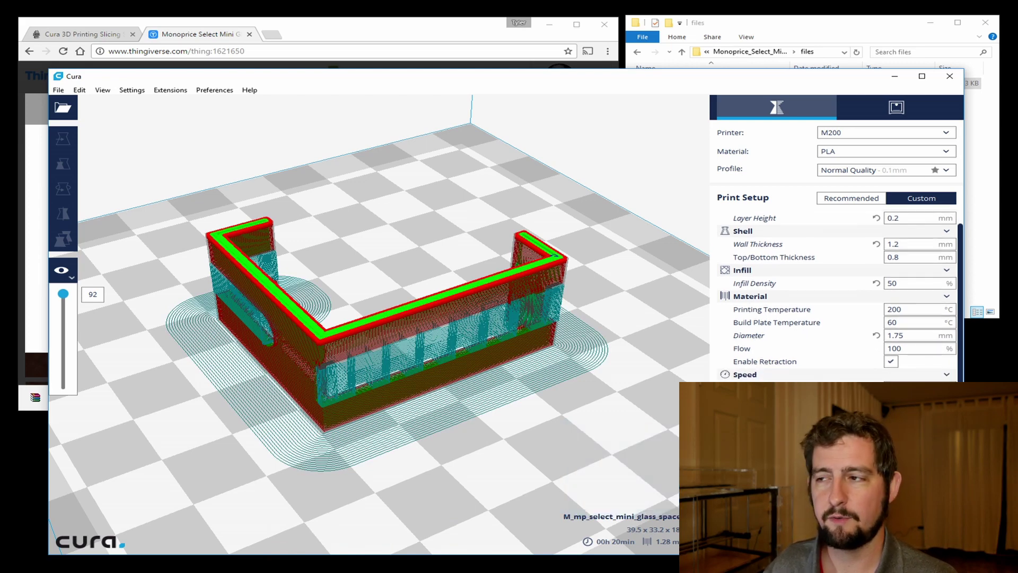
scroll(838, 297, down, 2)
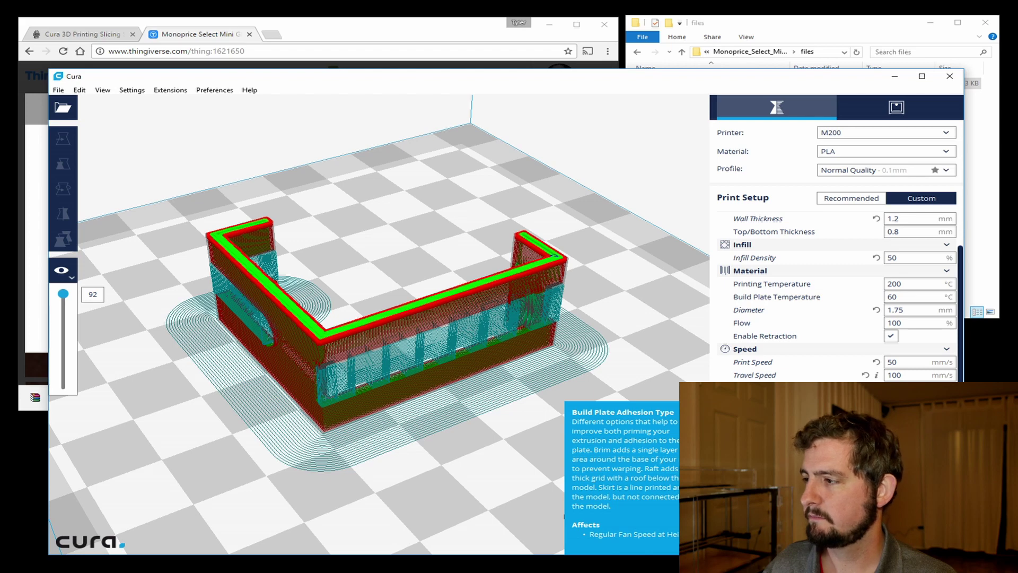
scroll(920, 413, up, 1)
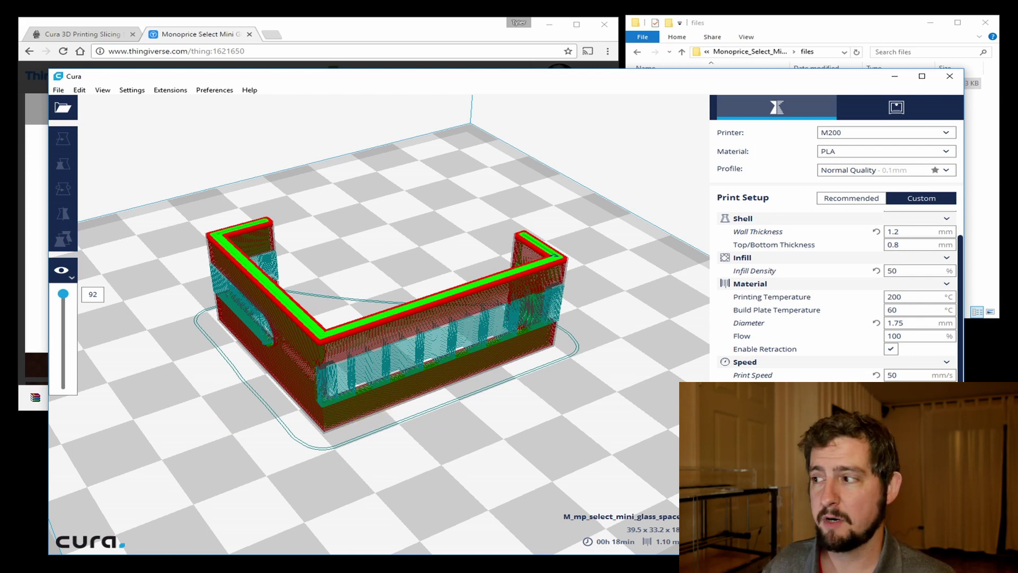
click(920, 411)
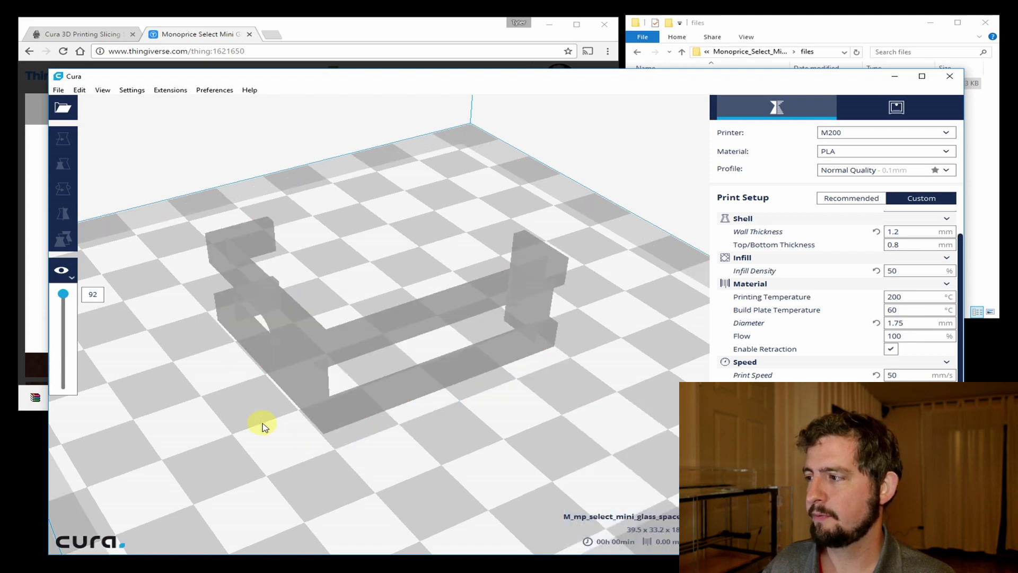
Switch the build plate adhesion type from Brim to Raft
scroll(315, 442, up, 3)
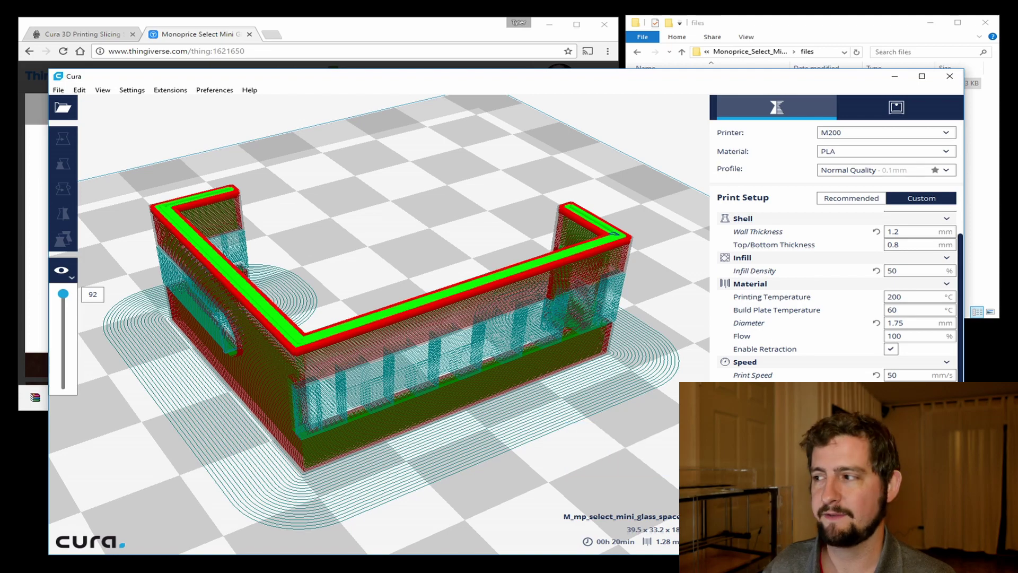
click(920, 494)
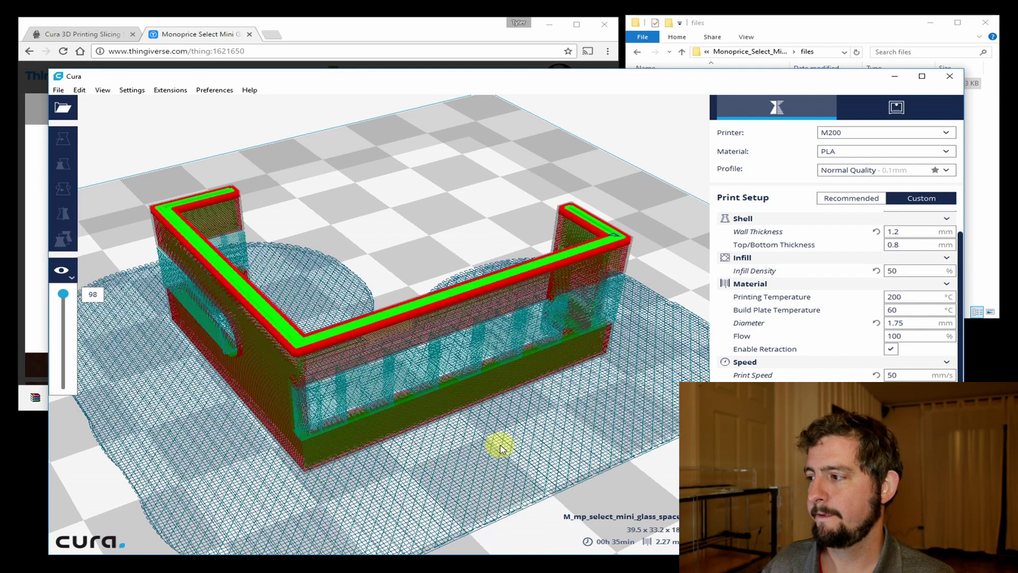
Inspect the raft from low and high angles, then set the adhesion back to Skirt
scroll(500, 448, down, 3)
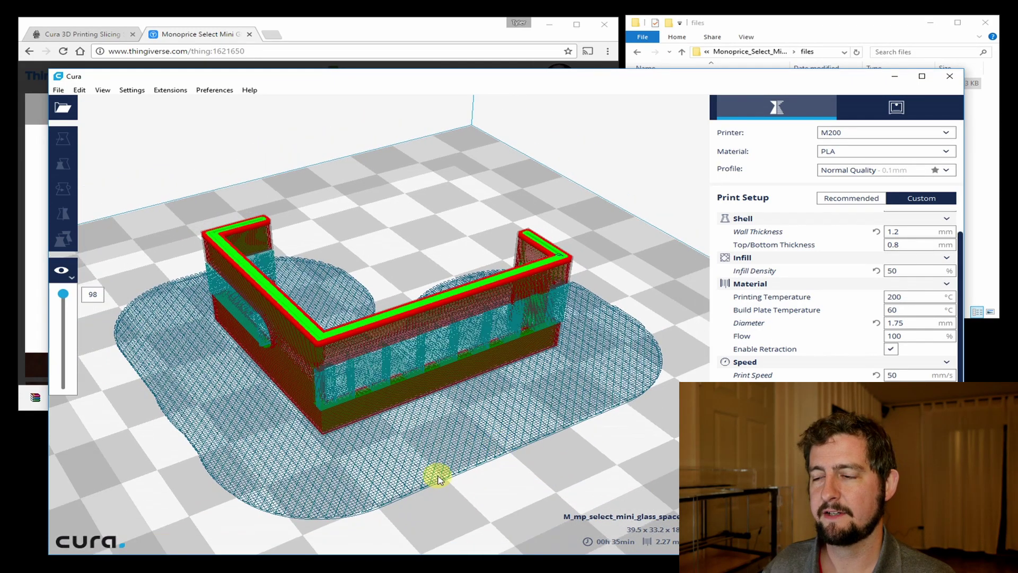
mouse_move(405, 454)
right_down()
mouse_move(346, 400)
mouse_move(341, 375)
mouse_move(348, 404)
mouse_move(393, 444)
right_up()
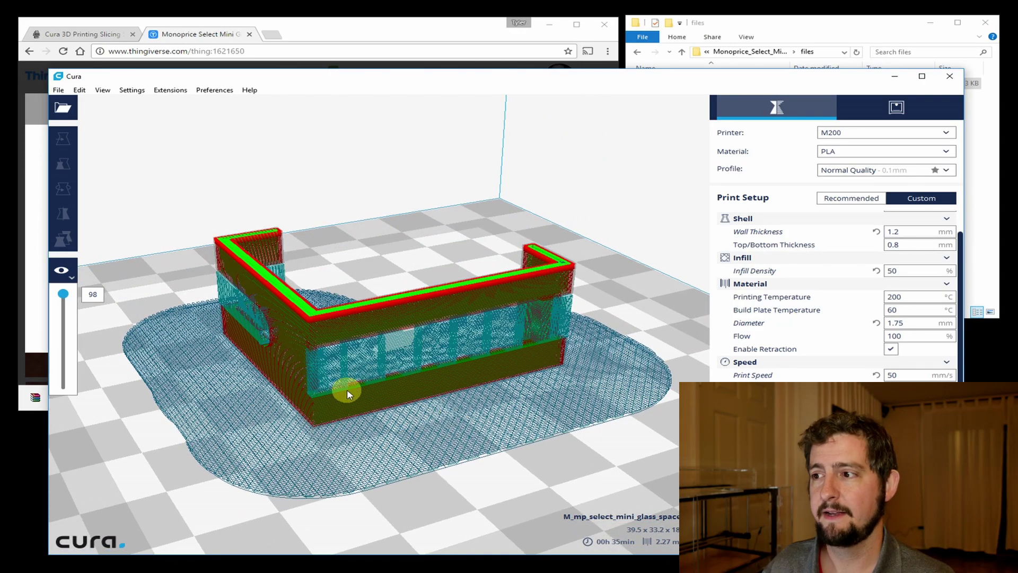
right_drag(321, 409, 263, 450)
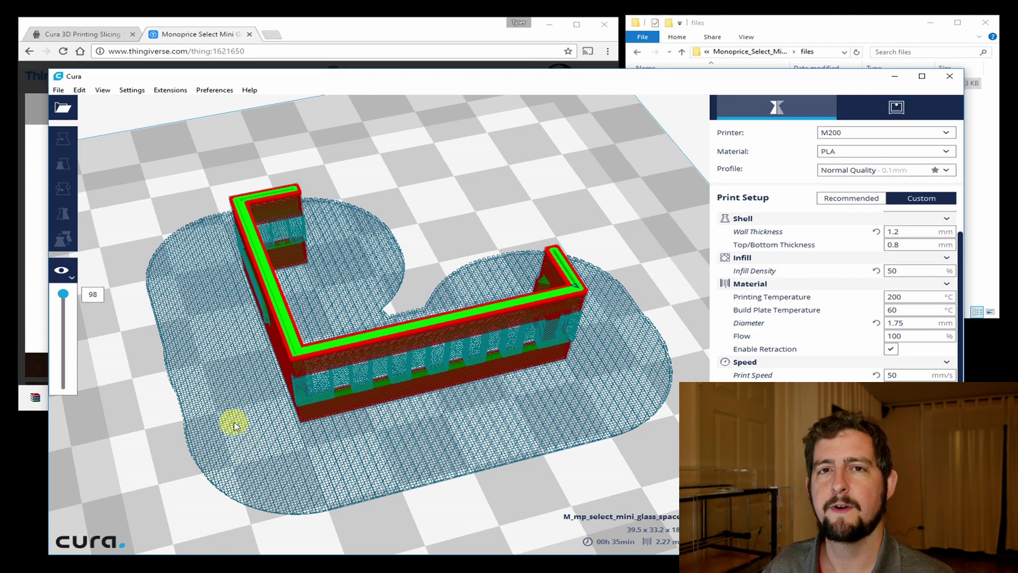
right_drag(257, 423, 273, 428)
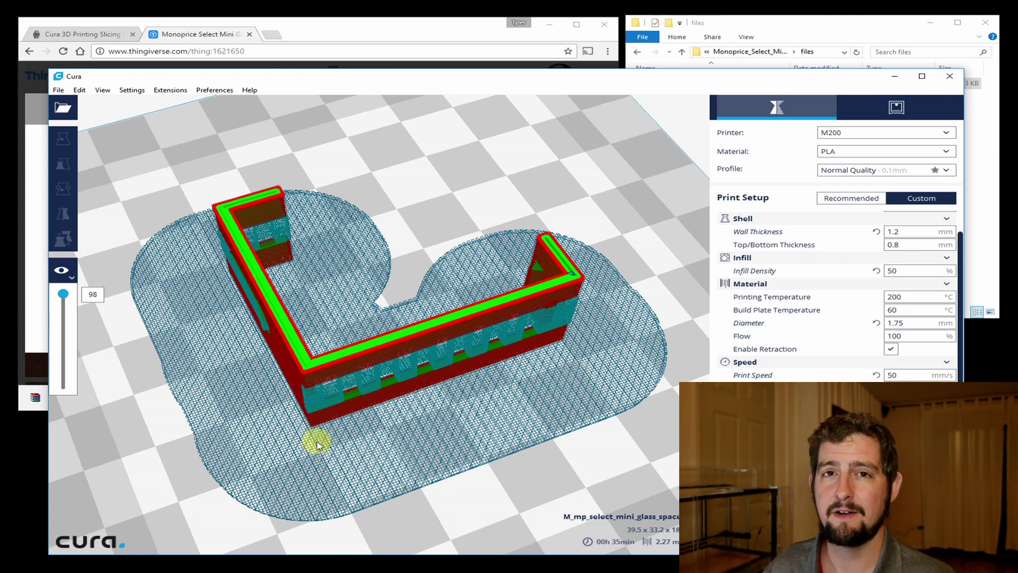
right_drag(318, 441, 295, 401)
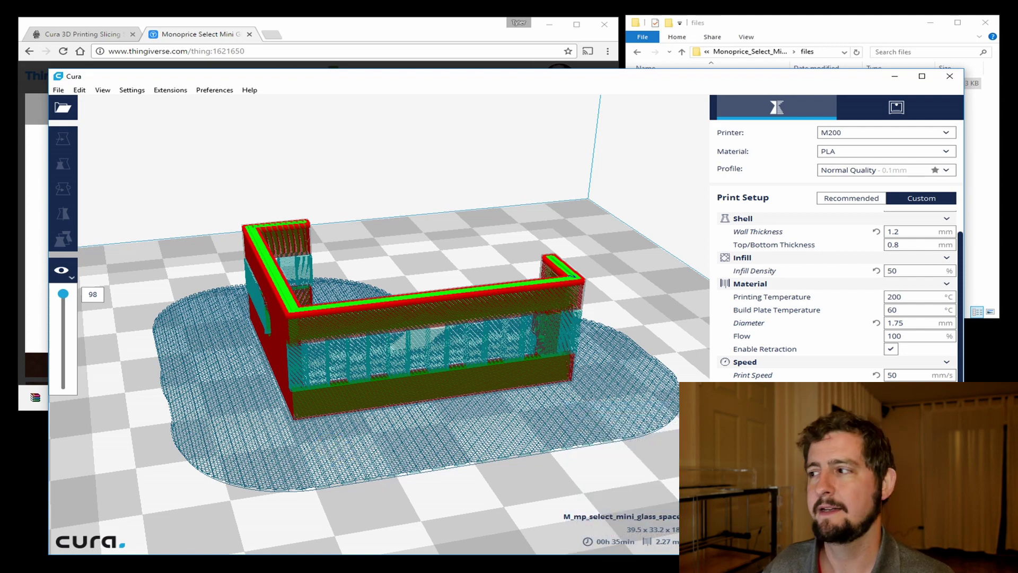
mouse_move(769, 419)
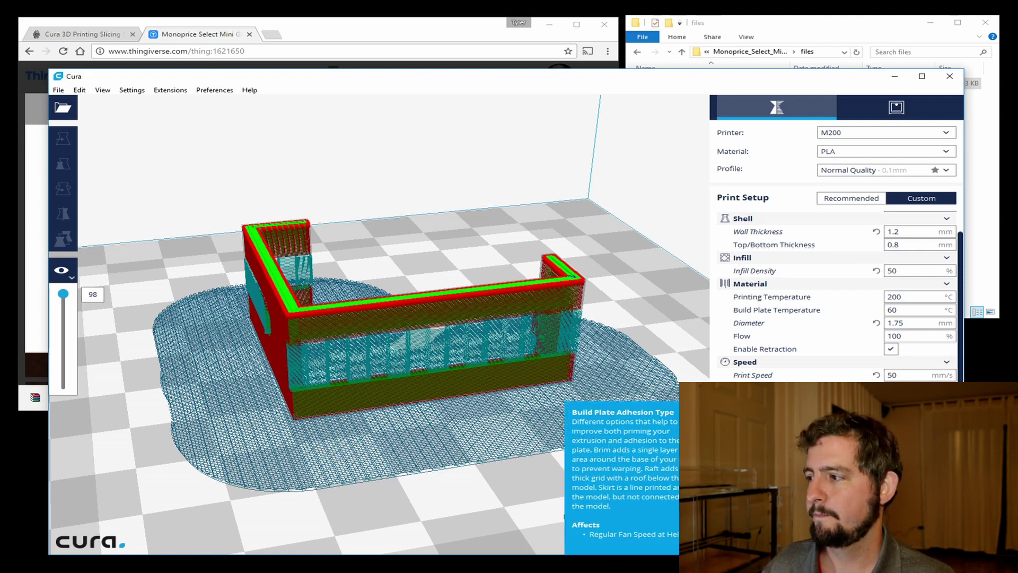
click(920, 419)
Confirm Skirt as the build plate adhesion and bring Cura back in front of the drive window
click(920, 429)
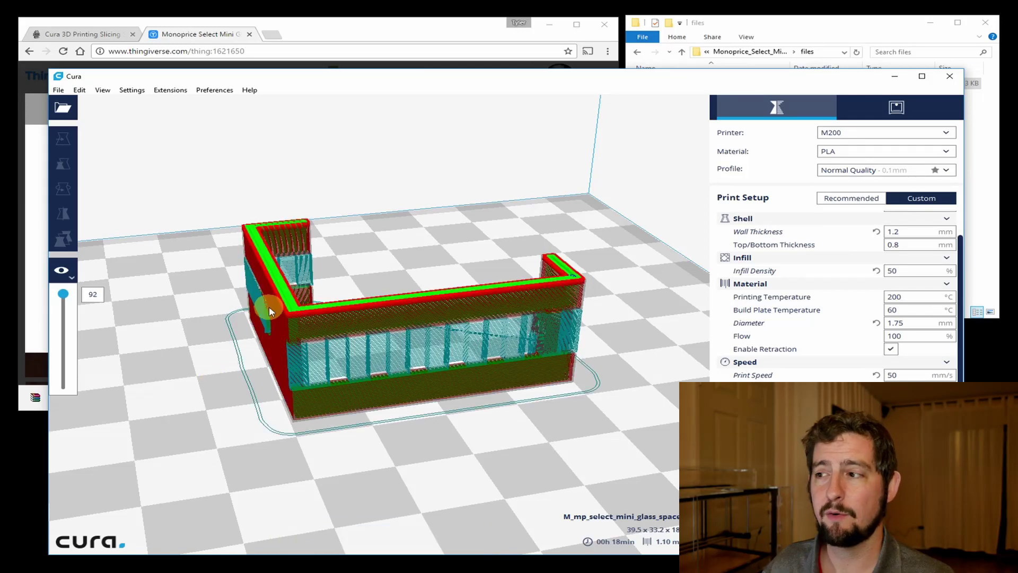
right_drag(228, 443, 391, 483)
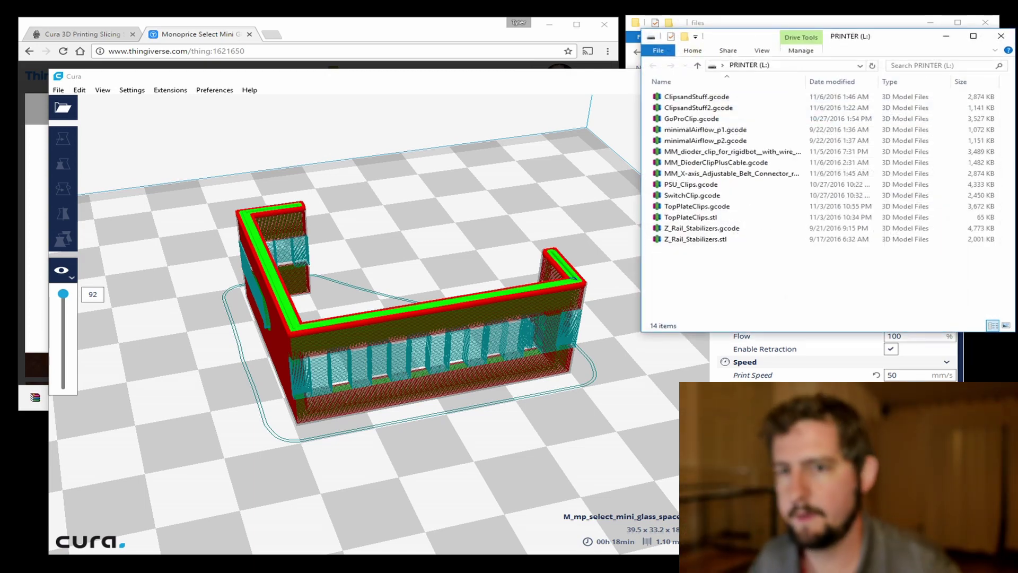
key(alt+Tab)
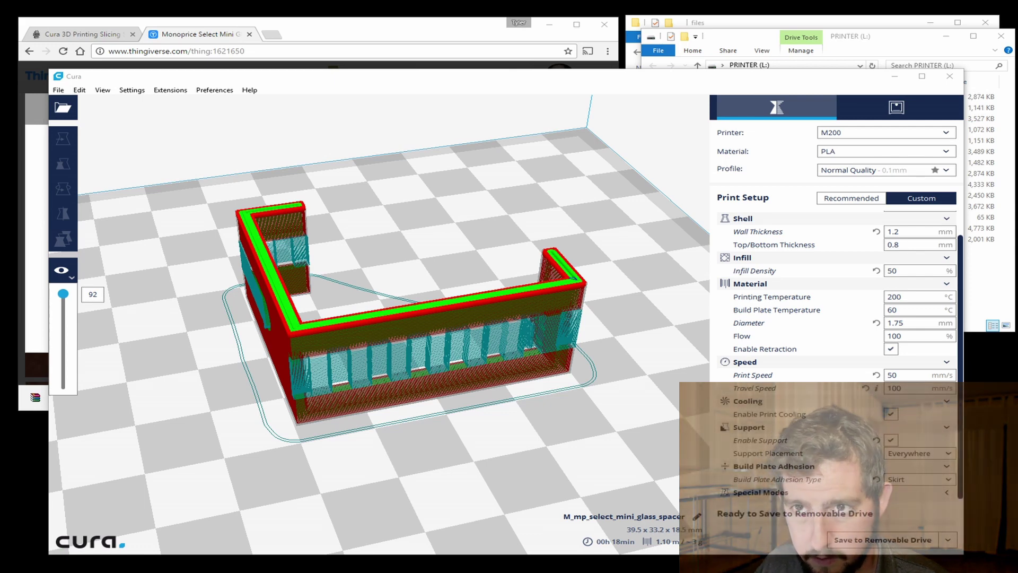
Save the sliced G-code to the PRINTER (L:) drive as M_mp_select_mini_glass_spacer.gcode
click(934, 546)
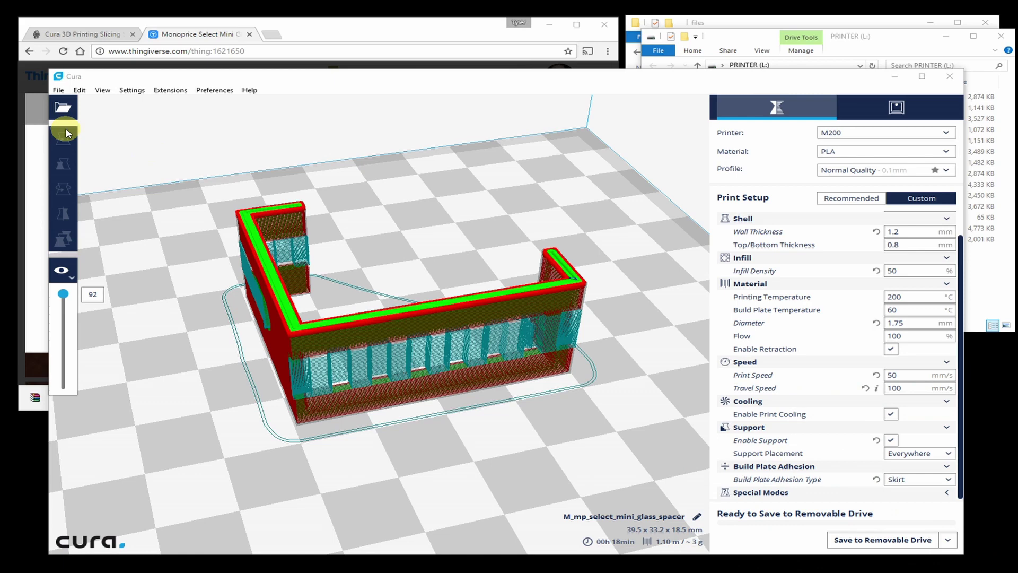
click(899, 541)
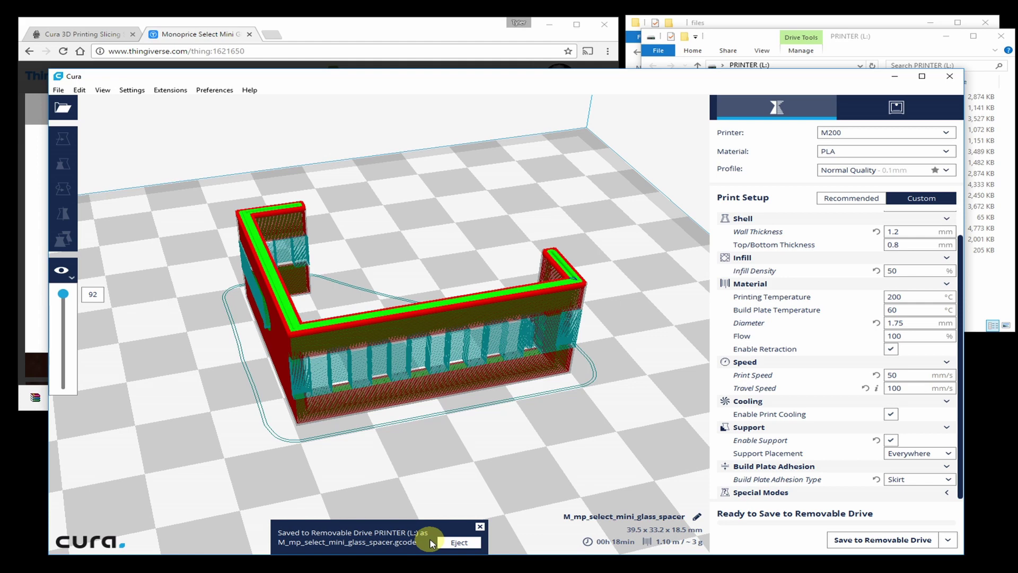
Safely eject the PRINTER (L:) drive from Cura's save notification
click(460, 542)
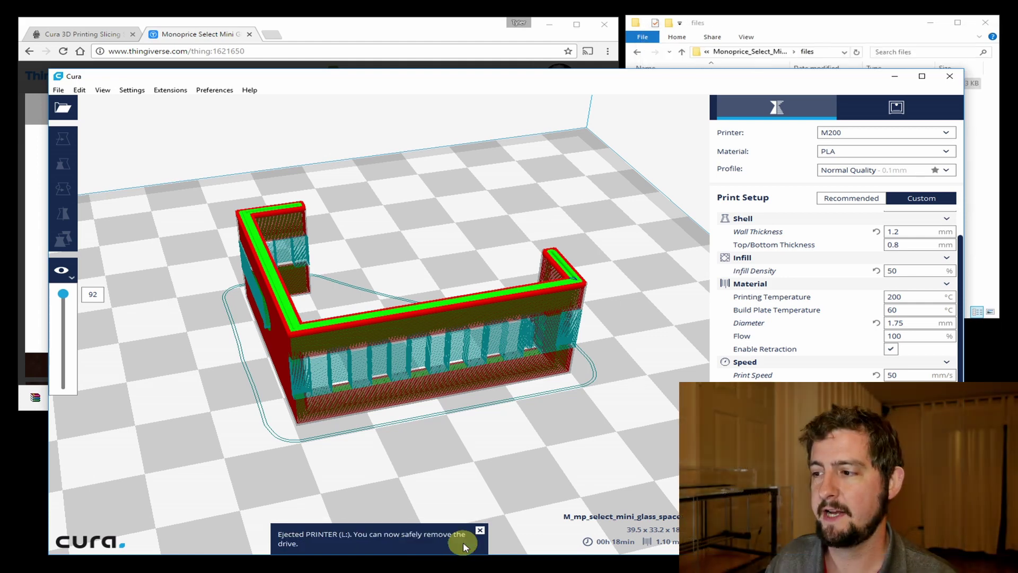